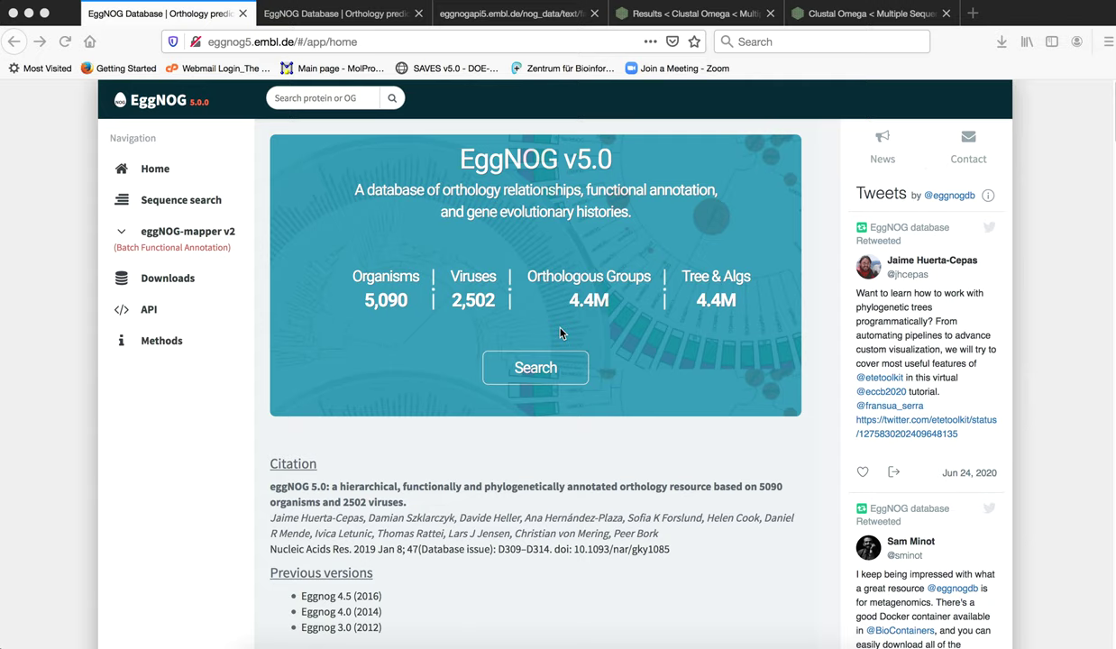
- Open eggNOG's find-orthologs-by-sequence search page
{"action": "left_click", "coordinate": [192, 206]}
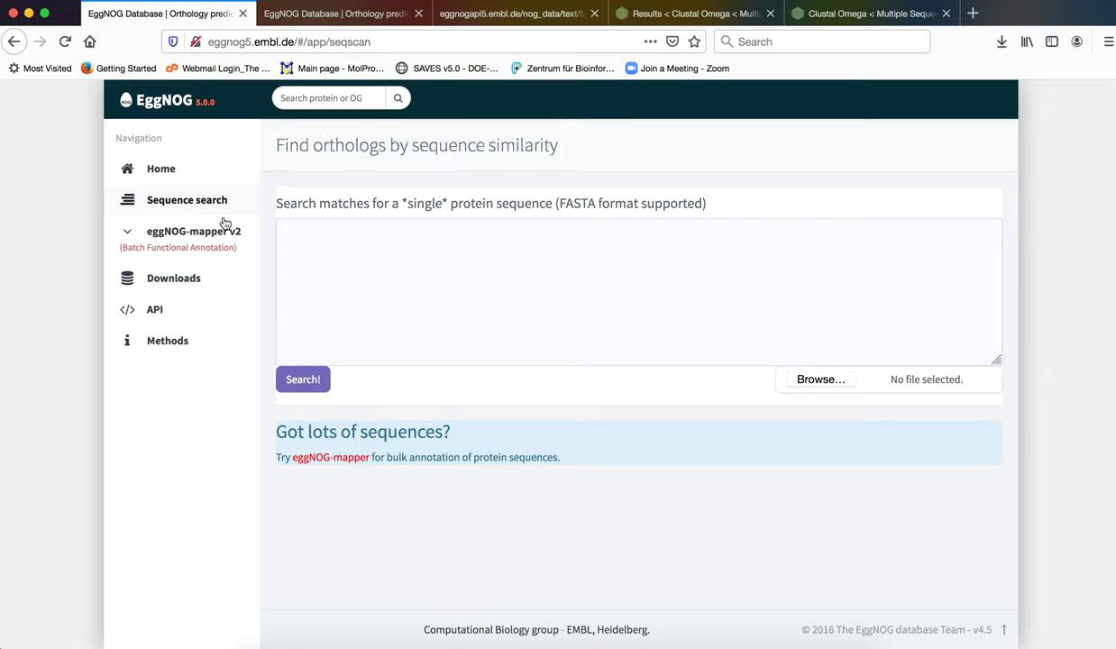
{"action": "left_click", "coordinate": [373, 253]}
{"action": "right_click", "coordinate": [373, 253]}
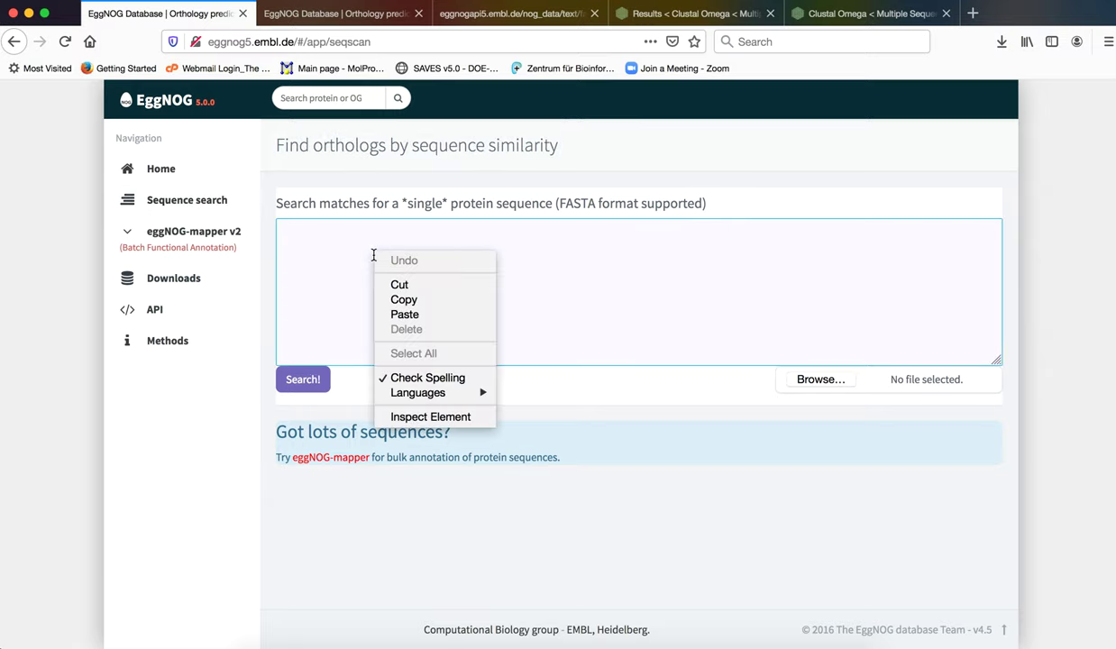
{"action": "left_click", "coordinate": [699, 292]}
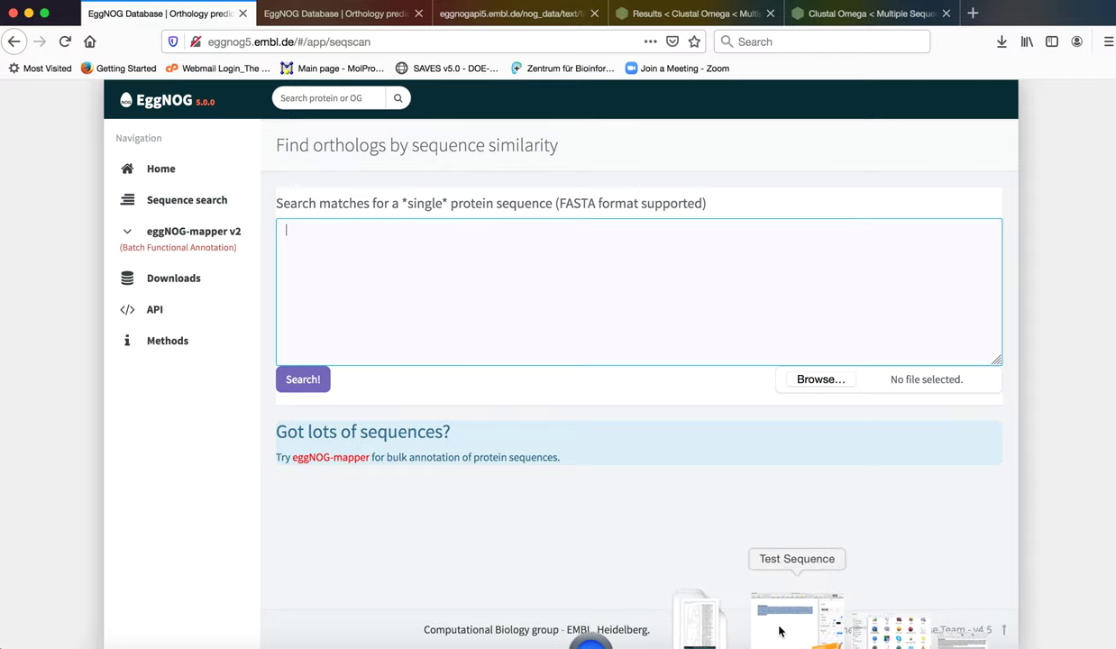
- Copy the Test Sequence FASTA text from the document and paste it into the query box
{"action": "left_click", "coordinate": [780, 629]}
{"action": "right_click", "coordinate": [448, 227]}
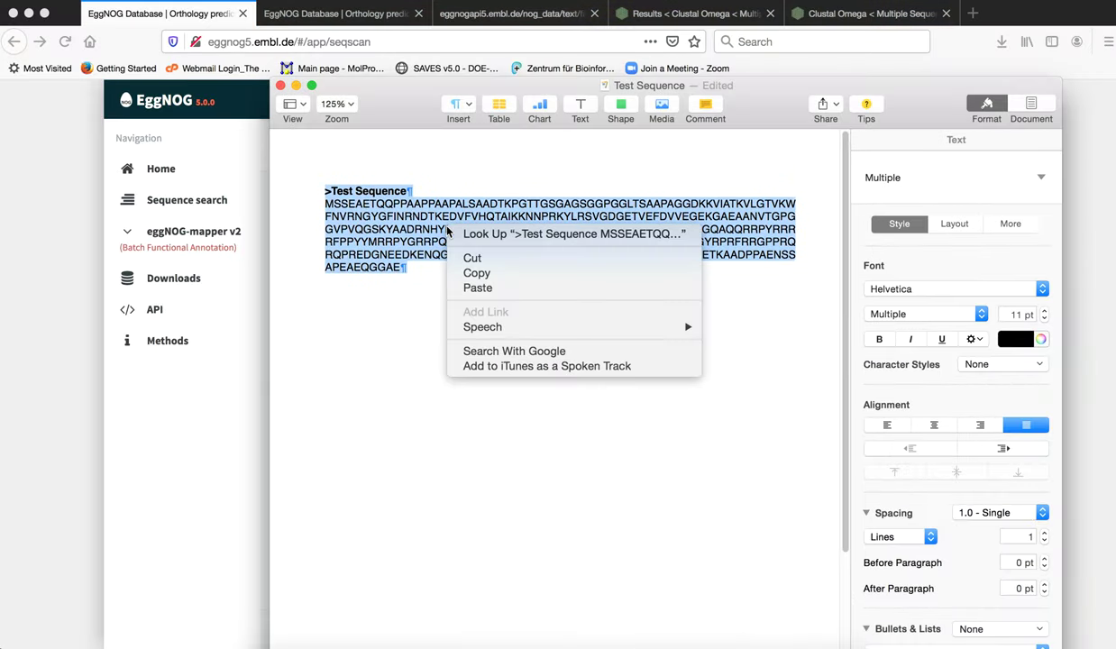
{"action": "left_click", "coordinate": [470, 274]}
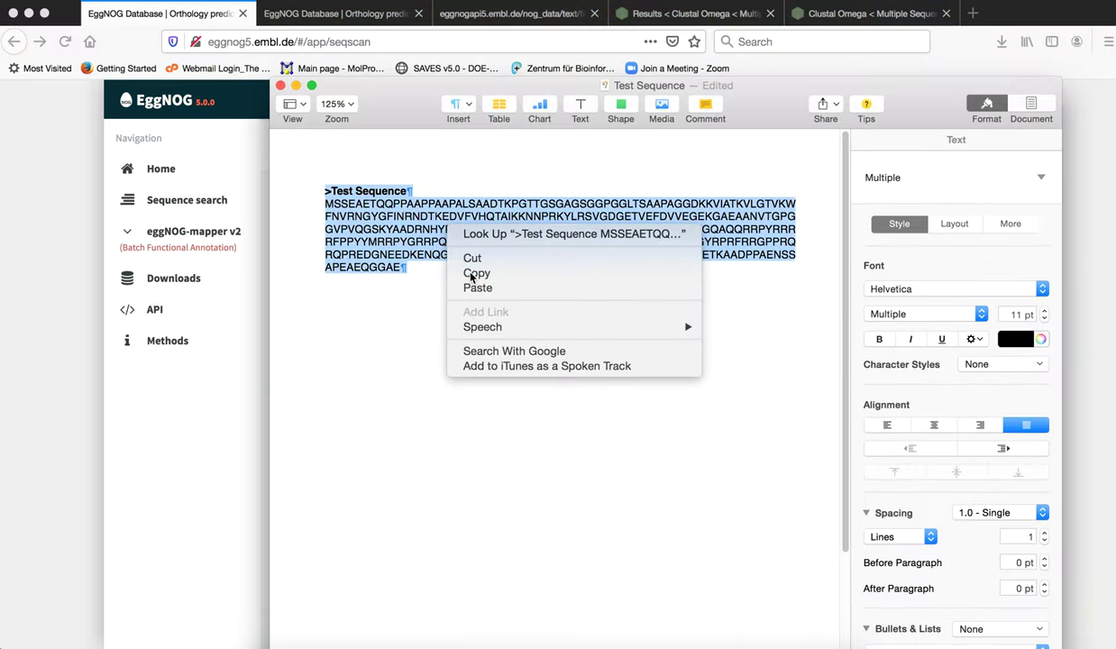
{"action": "left_click", "coordinate": [297, 87]}
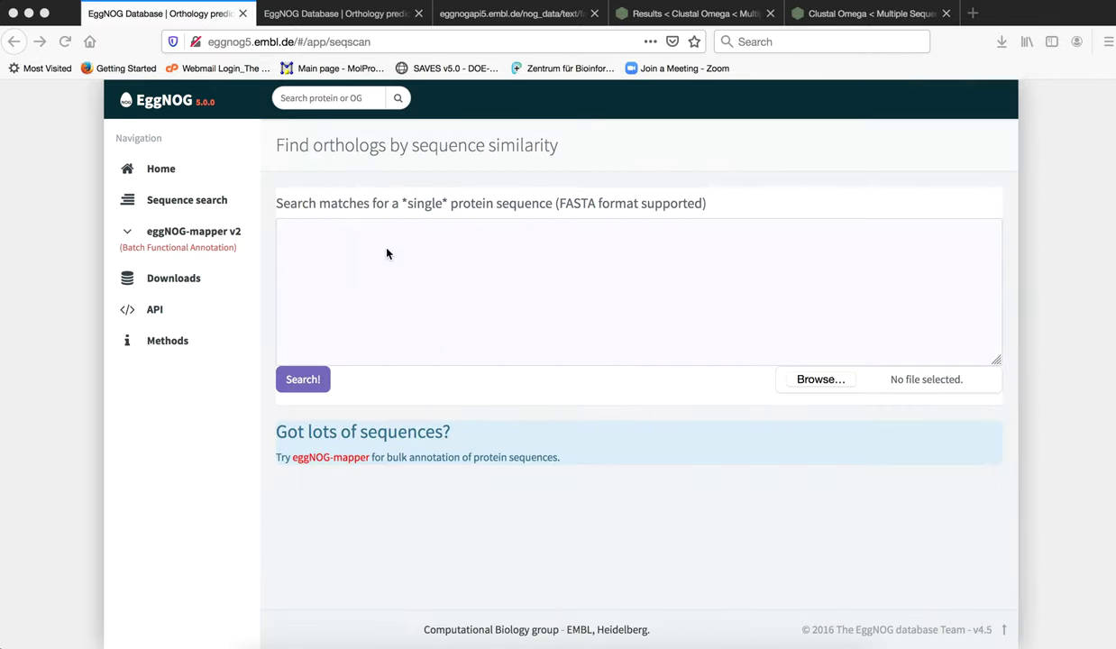
{"action": "left_click", "coordinate": [385, 249]}
{"action": "right_click", "coordinate": [388, 245]}
{"action": "left_click", "coordinate": [418, 309]}
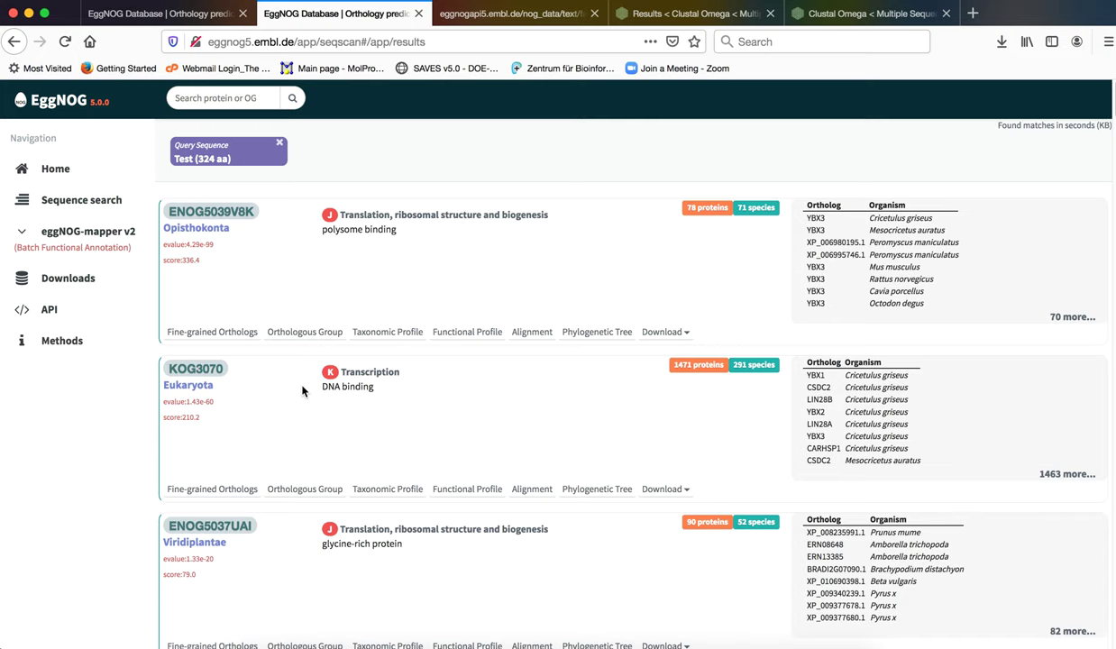
- Scroll down the hit list past cold-shock groups ENOG501N6Q5 and ENOG503Y56E, then back to the top
{"action": "scroll", "coordinate": [302, 389], "scroll_direction": "down", "scroll_amount": 2}
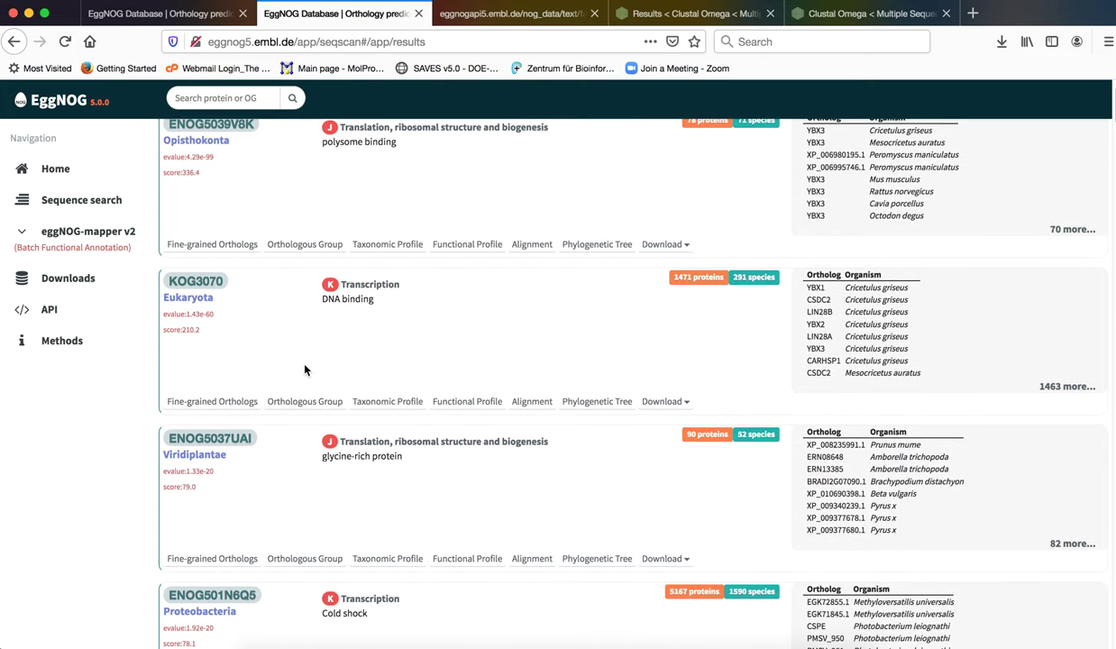
{"action": "scroll", "coordinate": [309, 366], "scroll_direction": "down", "scroll_amount": 2}
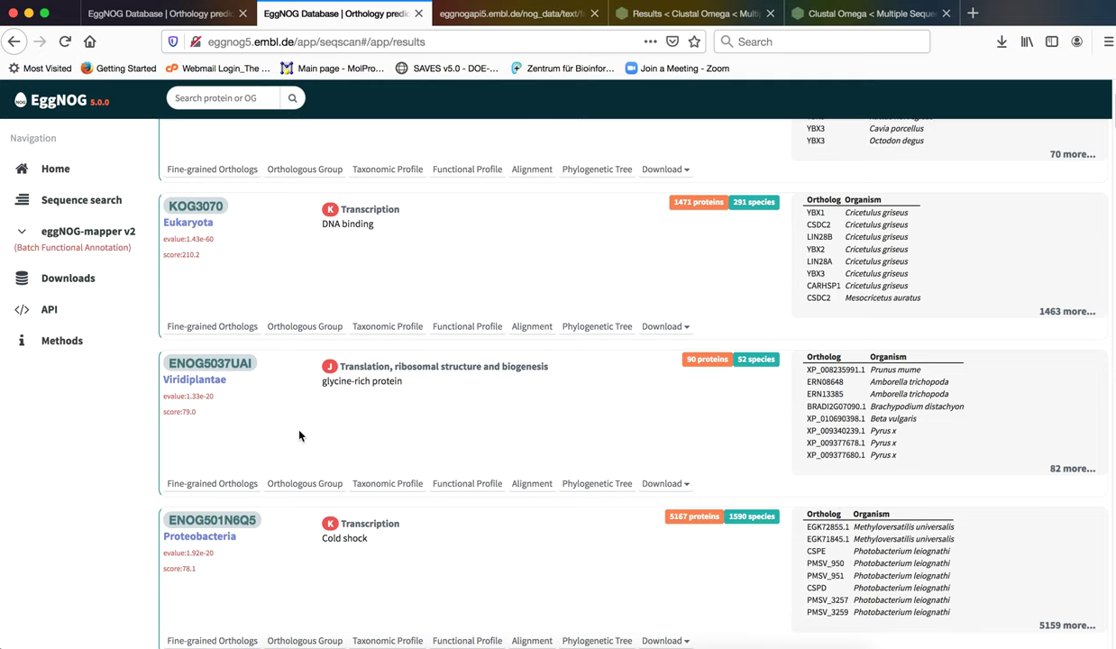
{"action": "scroll", "coordinate": [300, 436], "scroll_direction": "down", "scroll_amount": 2}
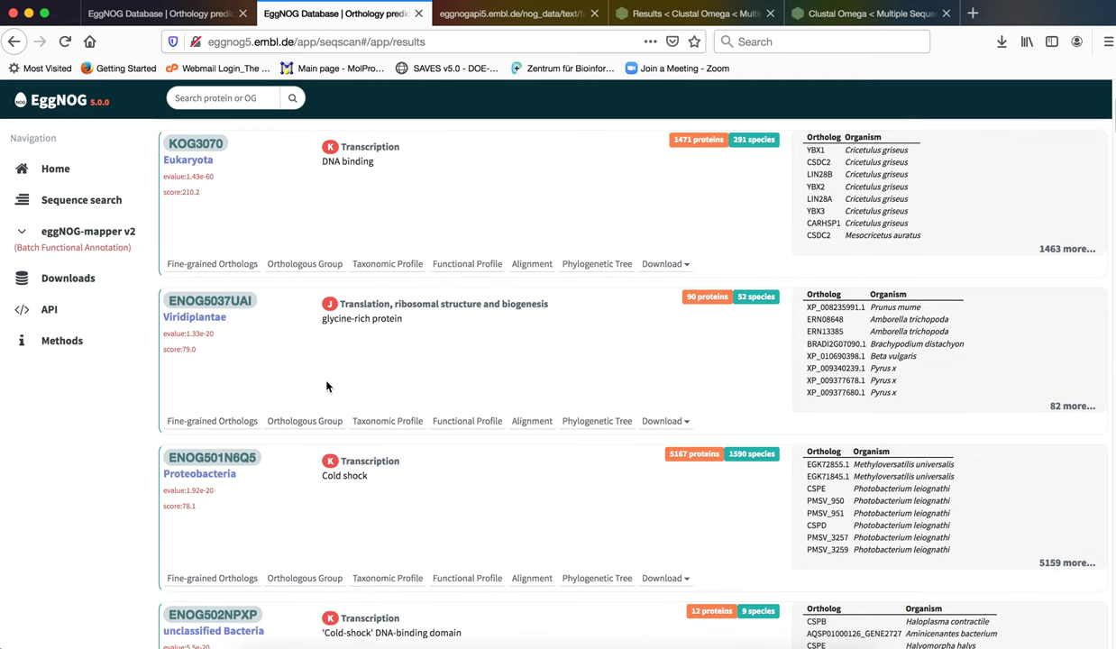
{"action": "scroll", "coordinate": [328, 386], "scroll_direction": "down", "scroll_amount": 7}
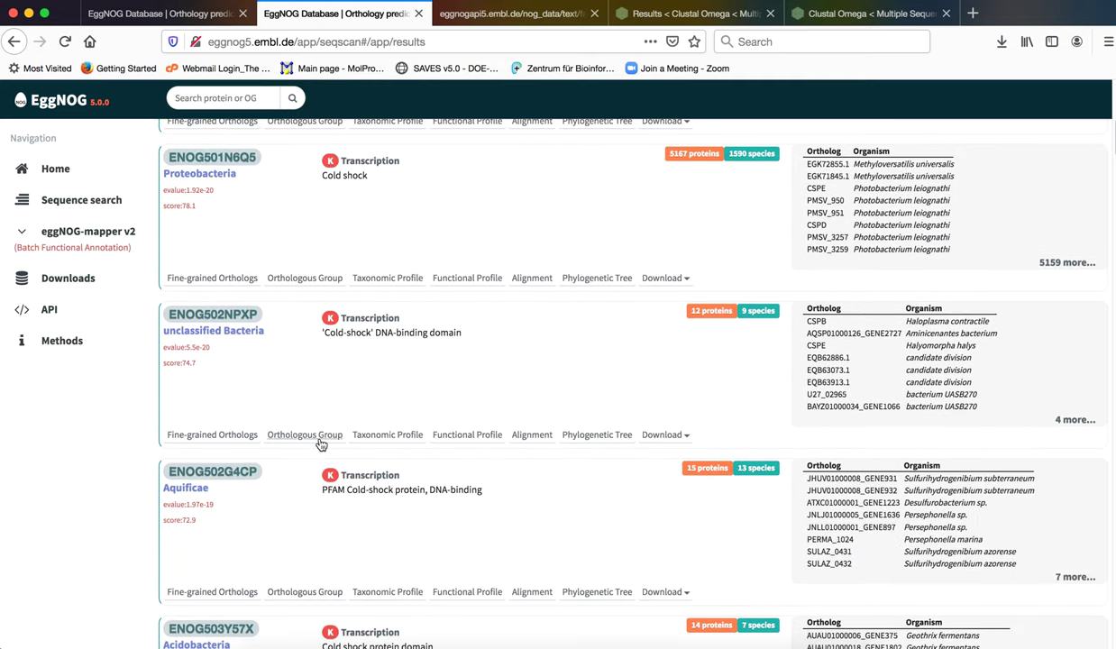
{"action": "scroll", "coordinate": [321, 443], "scroll_direction": "down", "scroll_amount": 3}
{"action": "scroll", "coordinate": [326, 427], "scroll_direction": "down", "scroll_amount": 14}
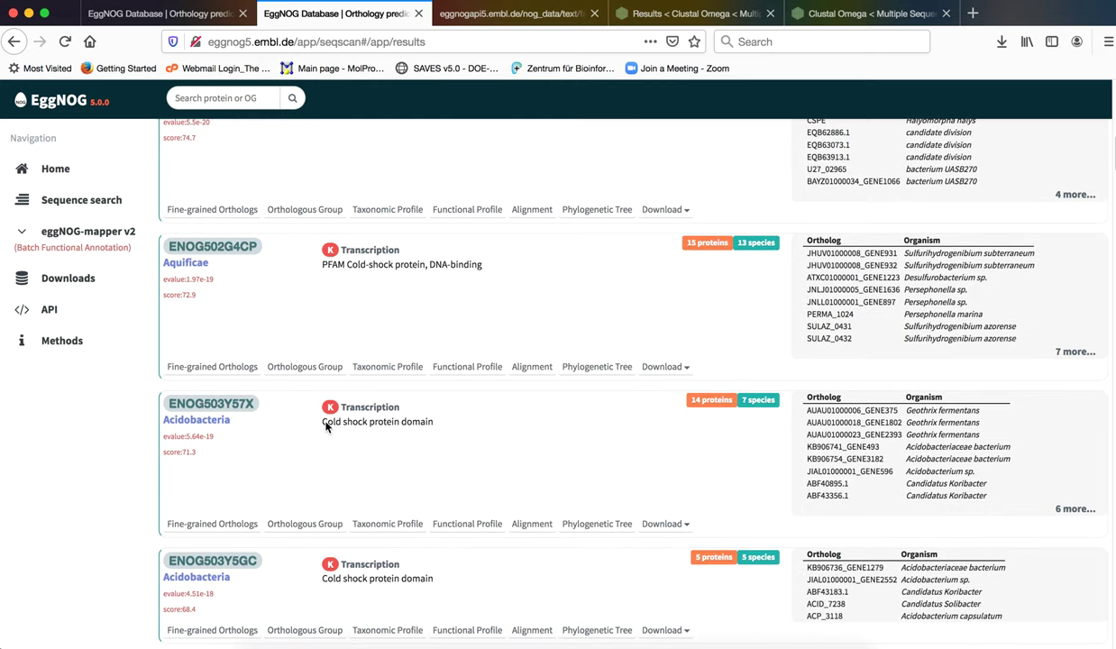
{"action": "scroll", "coordinate": [325, 425], "scroll_direction": "down", "scroll_amount": 14}
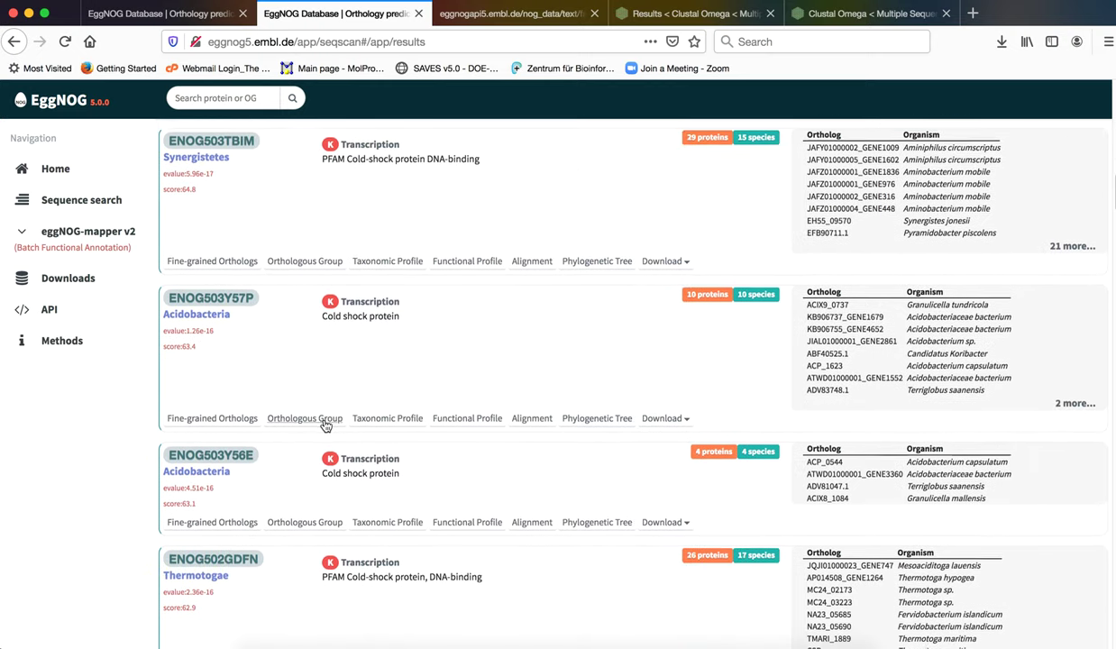
{"action": "scroll", "coordinate": [323, 422], "scroll_direction": "down", "scroll_amount": 6}
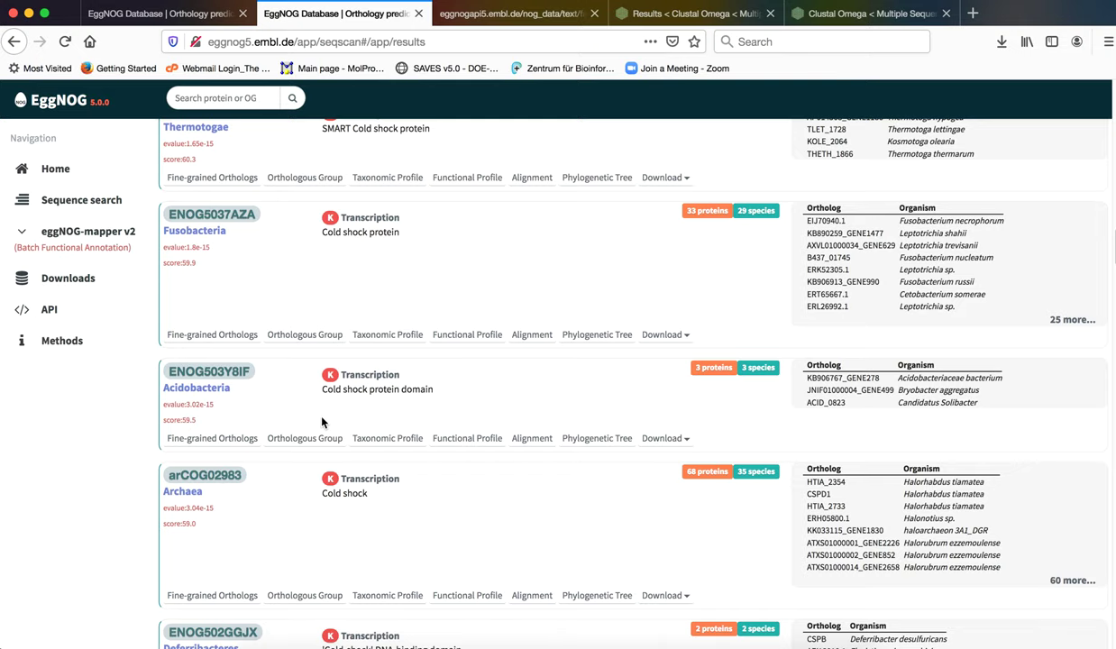
{"action": "scroll", "coordinate": [322, 422], "scroll_direction": "down", "scroll_amount": 1}
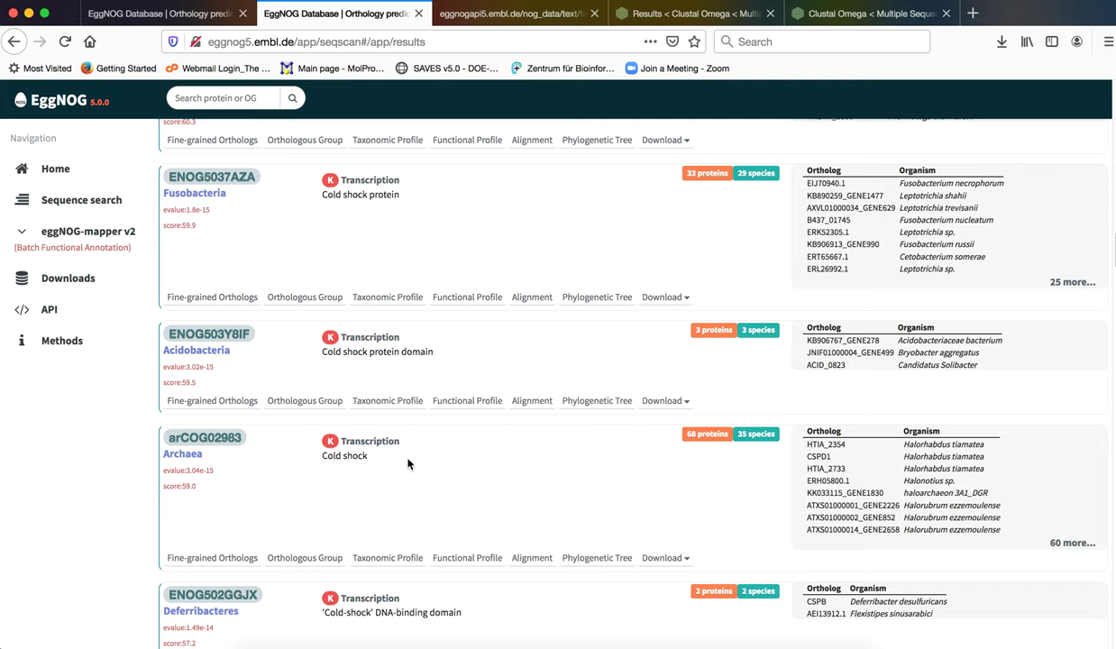
{"action": "scroll", "coordinate": [402, 379], "scroll_direction": "up", "scroll_amount": 3}
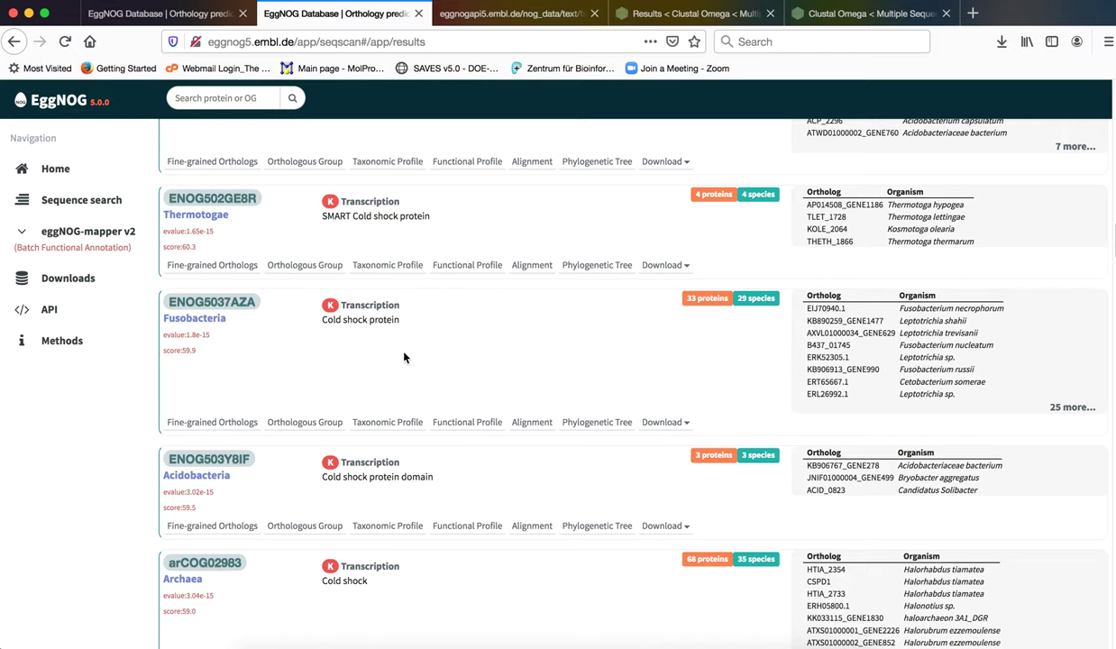
{"action": "scroll", "coordinate": [404, 358], "scroll_direction": "up", "scroll_amount": 2}
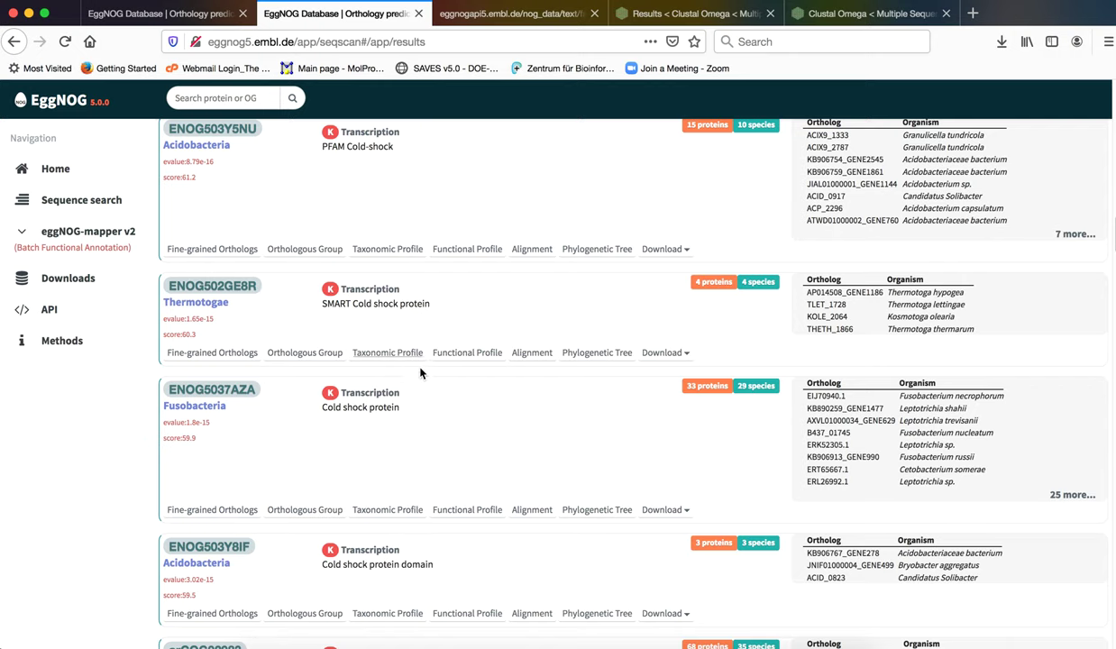
{"action": "scroll", "coordinate": [420, 392], "scroll_direction": "up", "scroll_amount": 4}
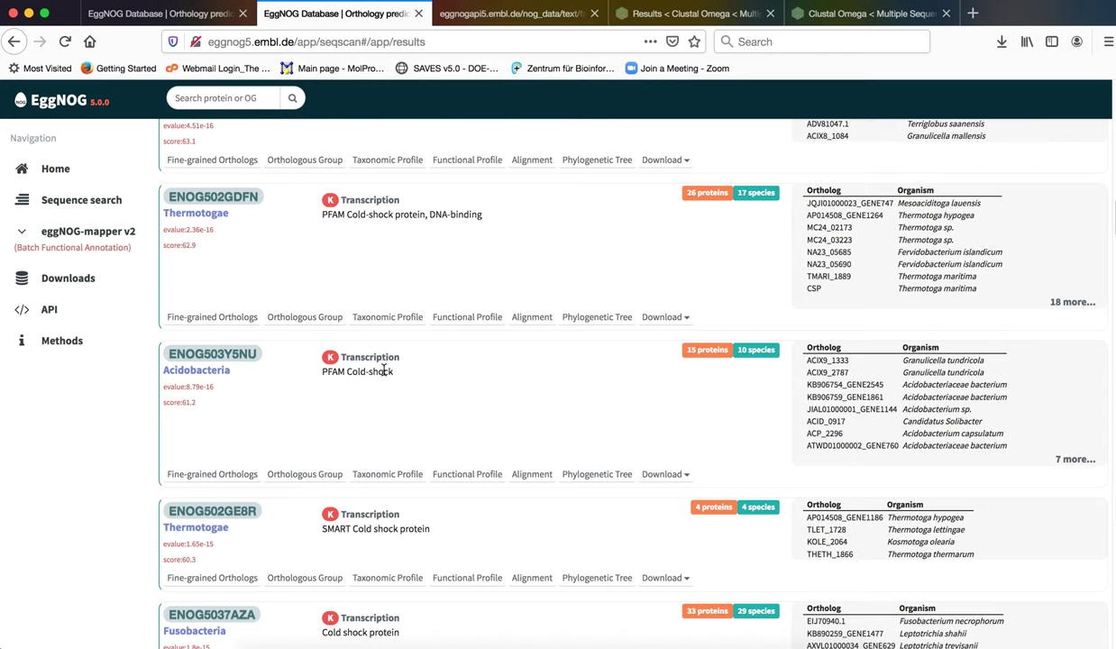
{"action": "scroll", "coordinate": [383, 369], "scroll_direction": "up", "scroll_amount": 1}
{"action": "scroll", "coordinate": [386, 377], "scroll_direction": "up", "scroll_amount": 5}
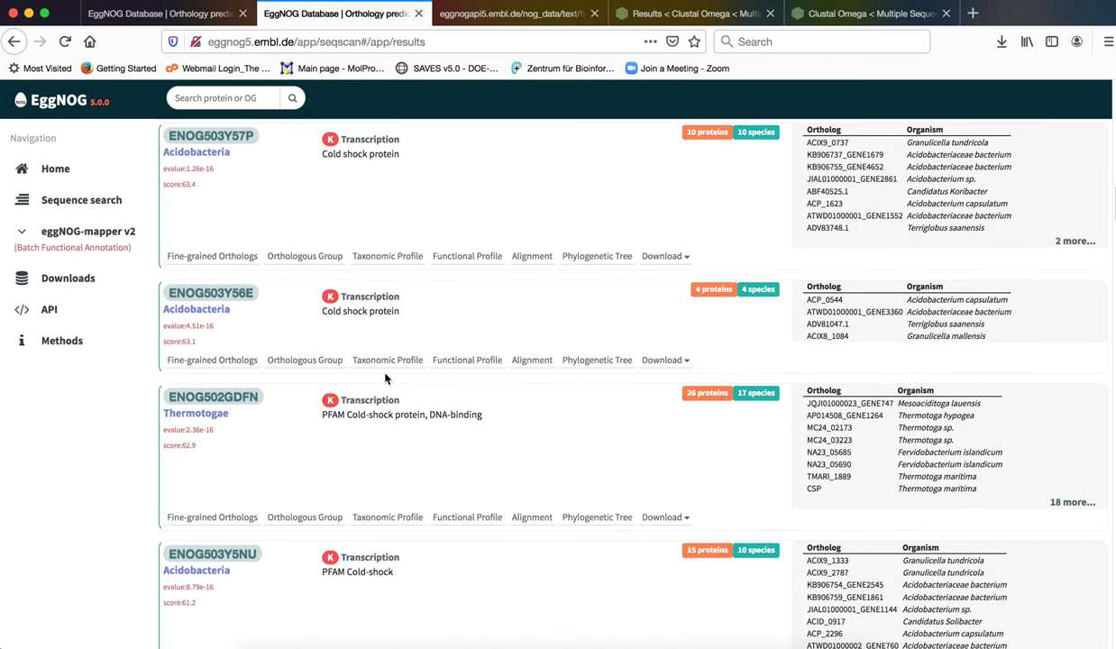
{"action": "scroll", "coordinate": [385, 377], "scroll_direction": "up", "scroll_amount": 8}
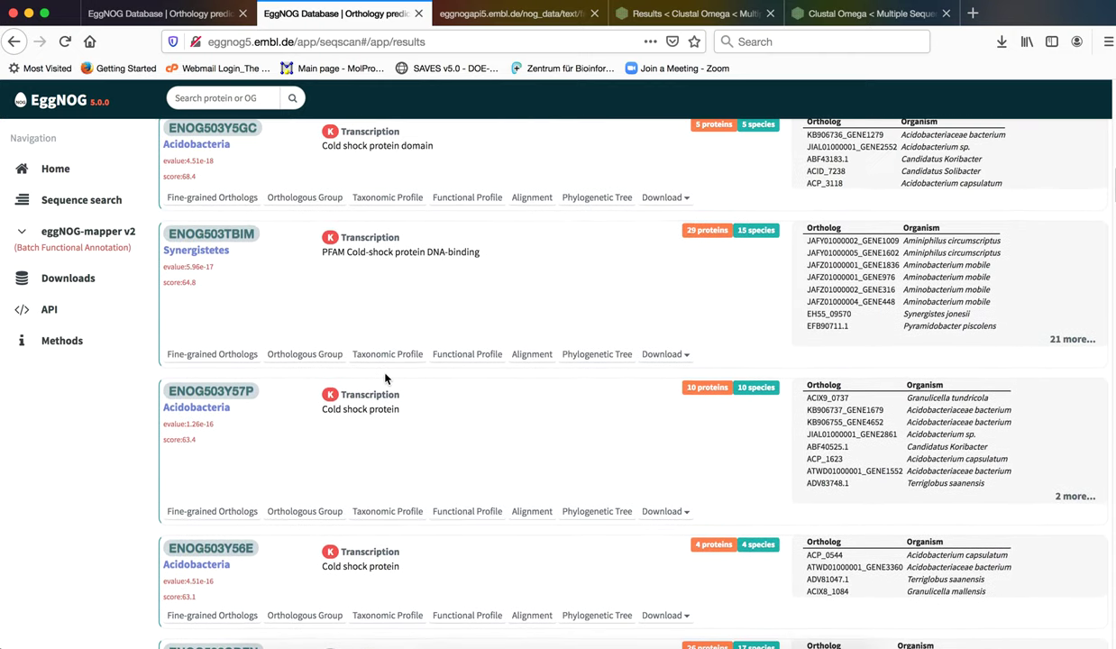
{"action": "scroll", "coordinate": [380, 377], "scroll_direction": "up", "scroll_amount": 10}
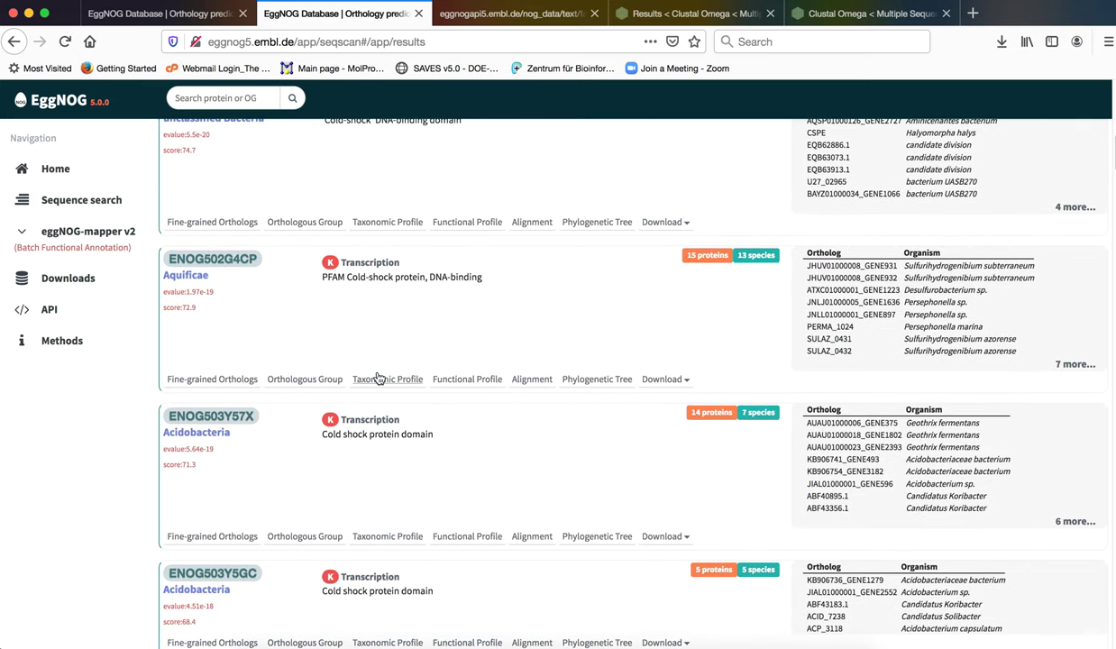
{"action": "scroll", "coordinate": [378, 377], "scroll_direction": "up", "scroll_amount": 14}
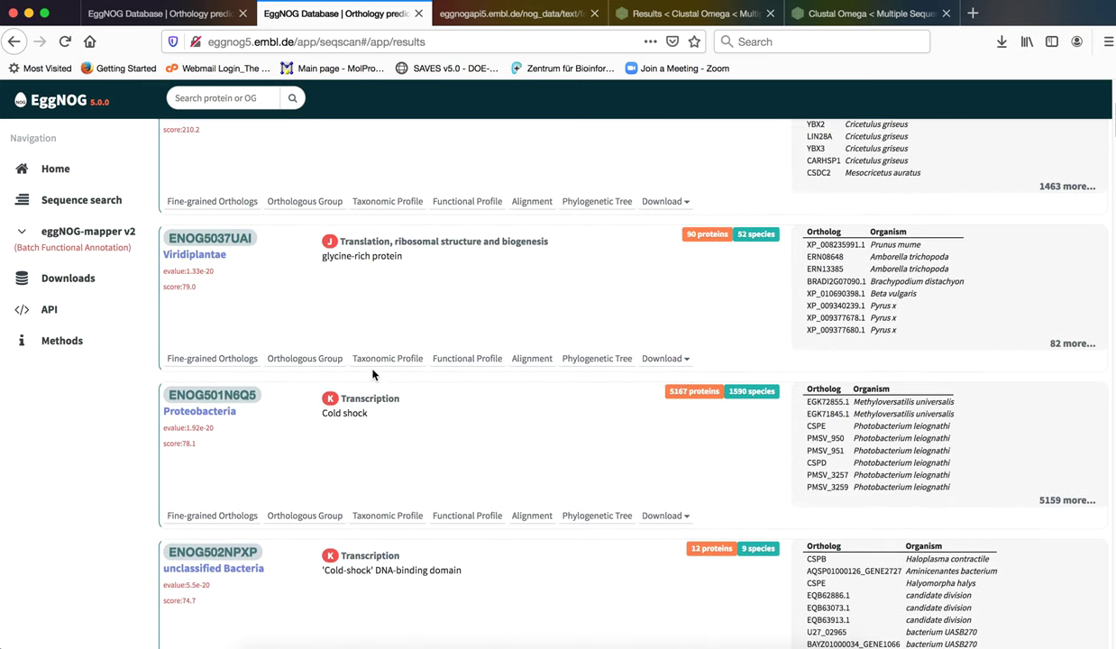
{"action": "scroll", "coordinate": [371, 372], "scroll_direction": "up", "scroll_amount": 1}
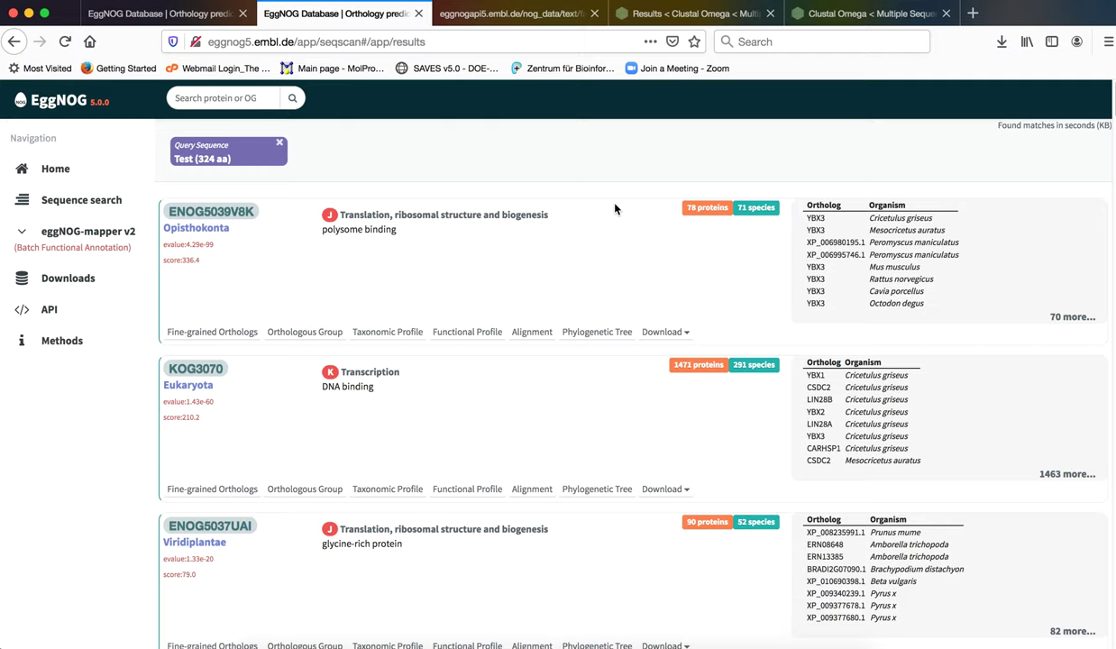
- Show the download options for the top ENOG5039V8K result
{"action": "left_click", "coordinate": [683, 333]}
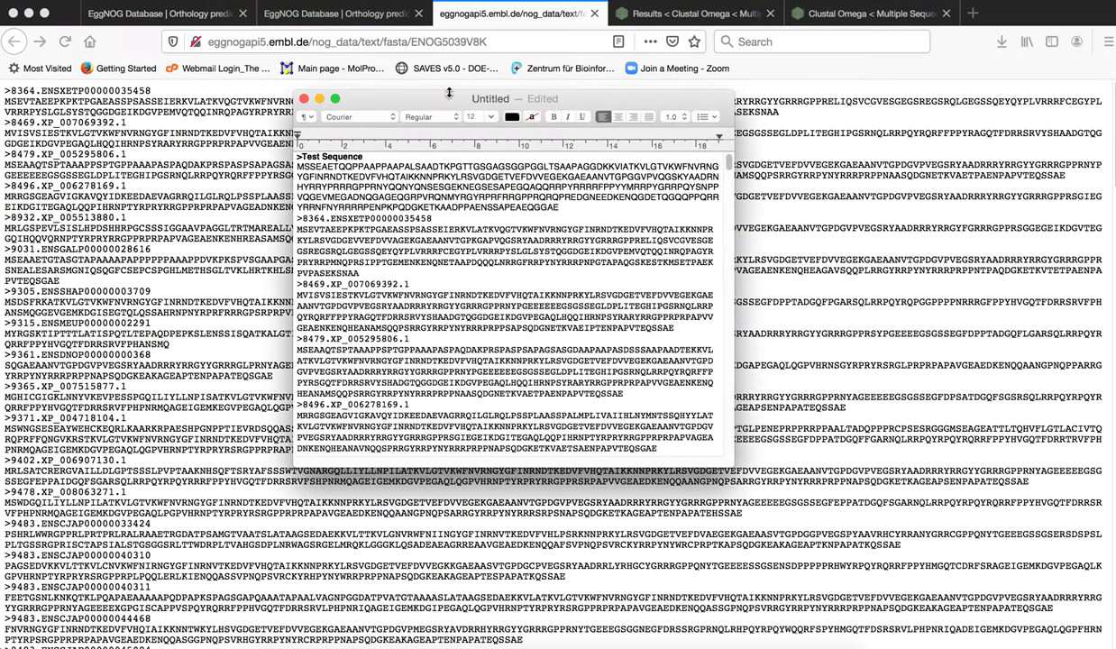
- Select the whole FASTA collection in TextEdit, from >Test Sequence to the end, and copy it
{"action": "left_click_drag", "start_coordinate": [384, 103], "coordinate": [356, 124]}
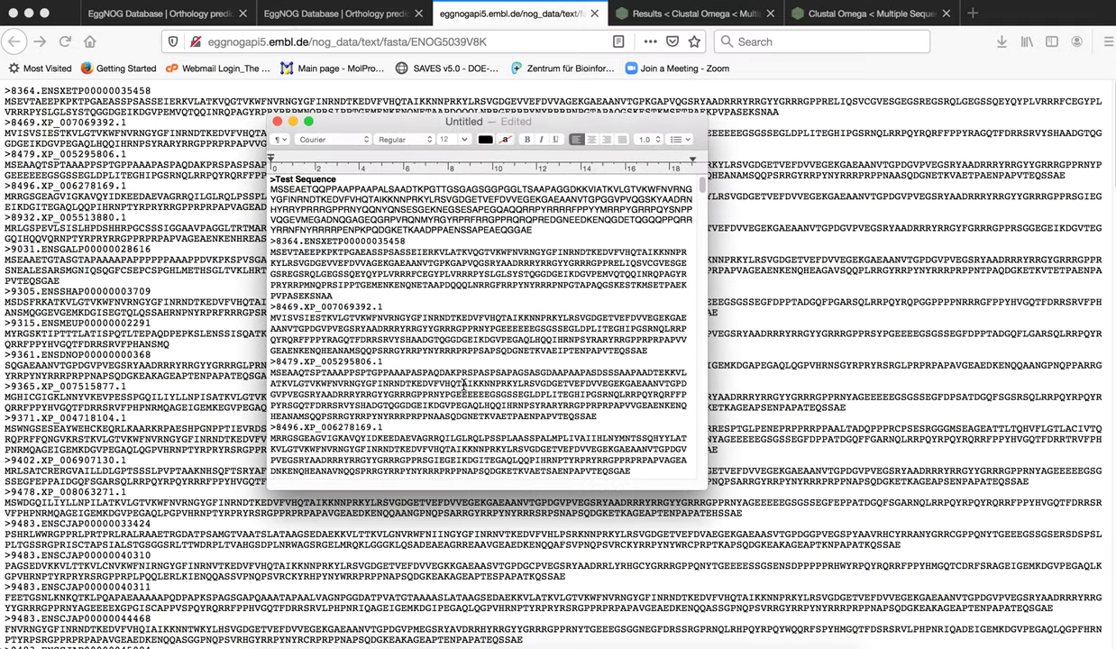
{"action": "scroll", "coordinate": [457, 388], "scroll_direction": "down", "scroll_amount": 10}
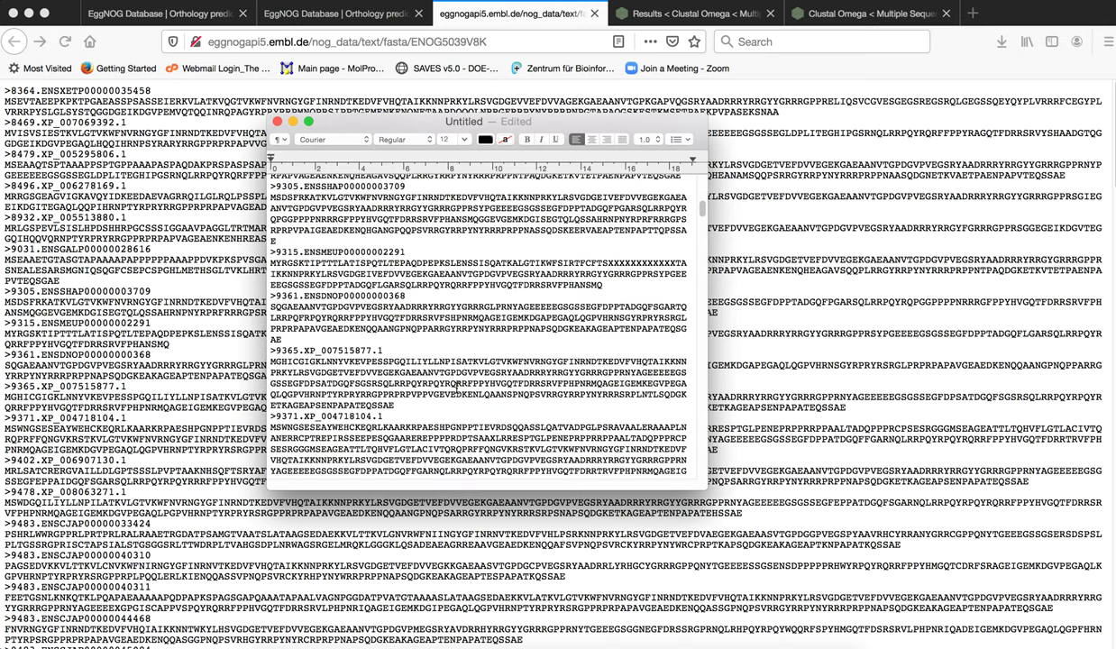
{"action": "scroll", "coordinate": [457, 388], "scroll_direction": "up", "scroll_amount": 10}
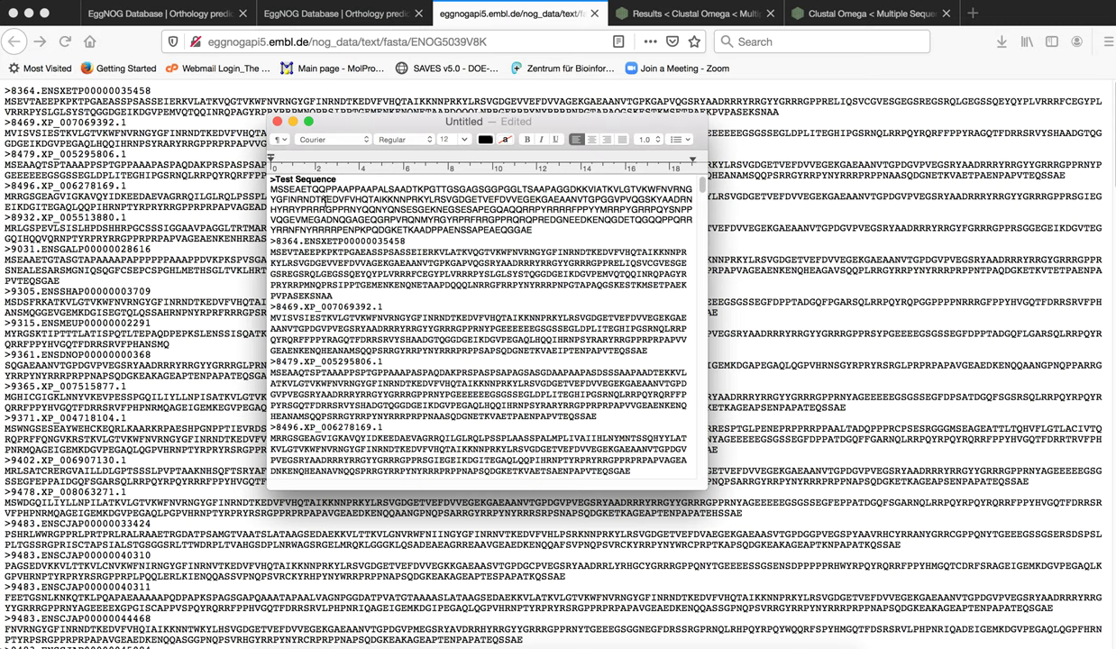
{"action": "left_click_drag", "start_coordinate": [272, 180], "coordinate": [674, 611]}
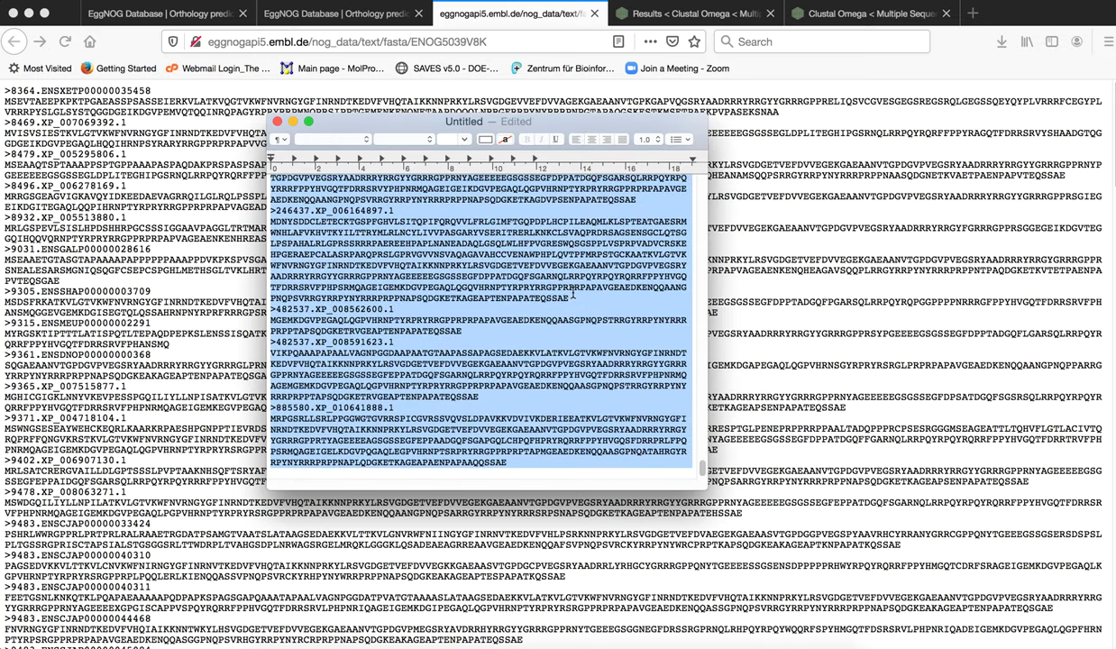
{"action": "right_click", "coordinate": [573, 295]}
{"action": "left_click", "coordinate": [607, 353]}
{"action": "left_click", "coordinate": [851, 19]}
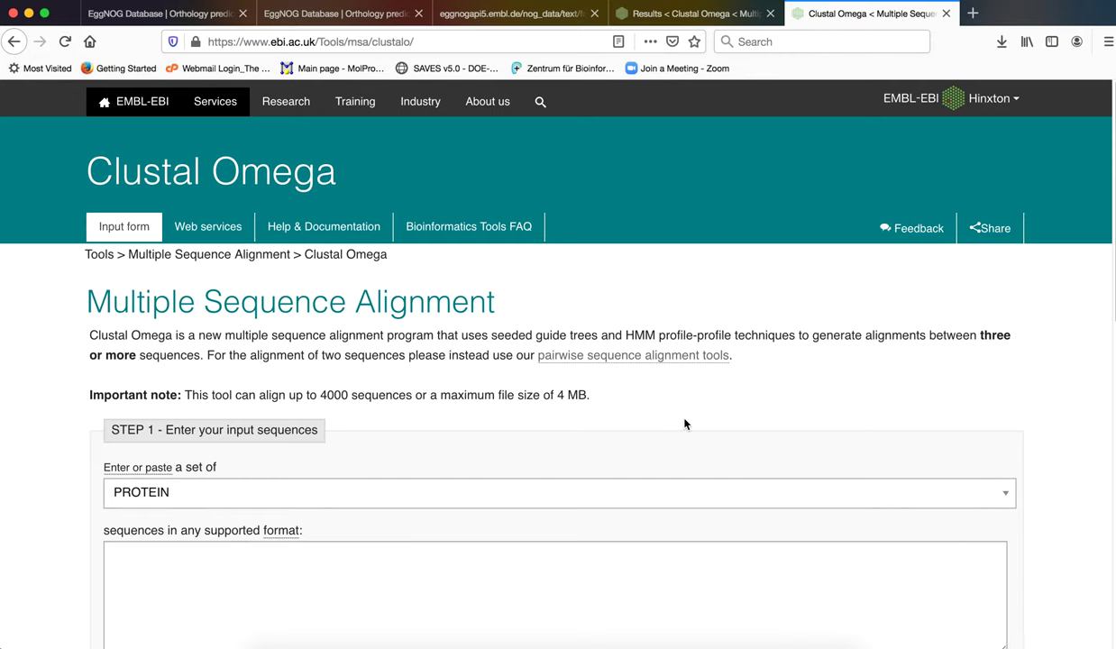
- Paste the copied FASTA set into Clustal Omega's protein sequence box and submit the alignment
{"action": "scroll", "coordinate": [681, 420], "scroll_direction": "down", "scroll_amount": 3}
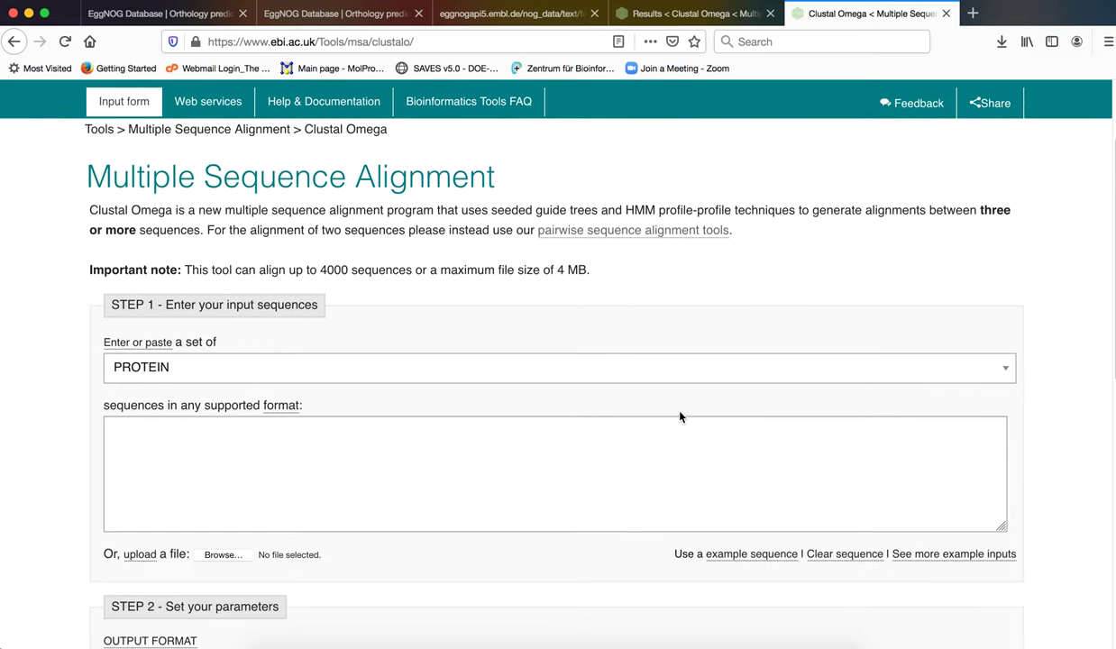
{"action": "scroll", "coordinate": [681, 416], "scroll_direction": "down", "scroll_amount": 1}
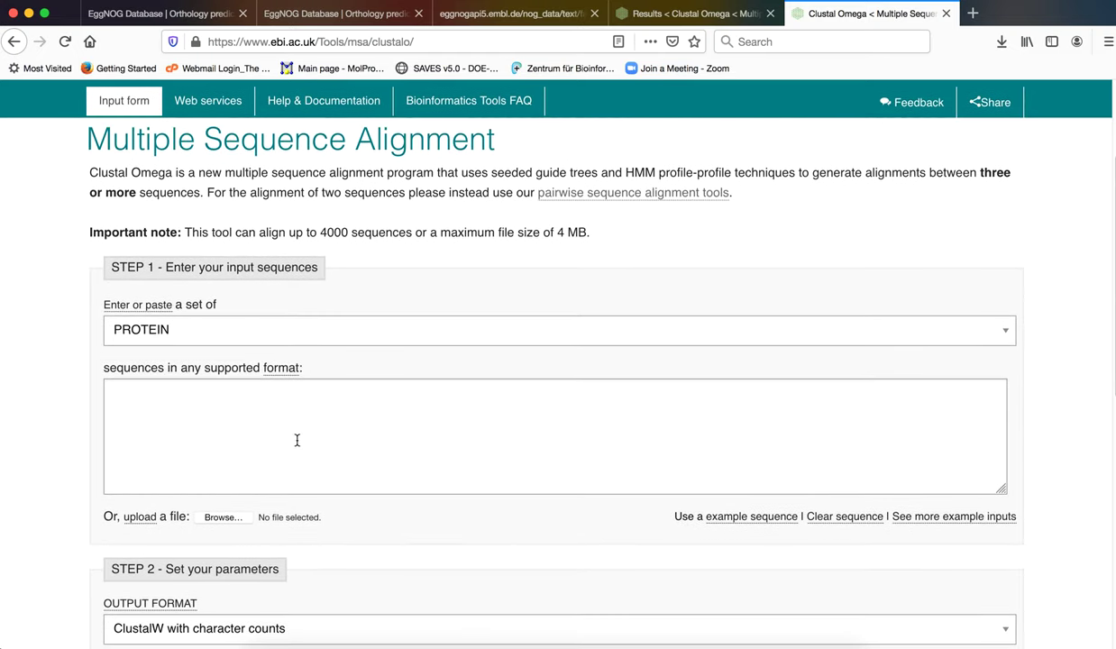
{"action": "left_click", "coordinate": [299, 421]}
{"action": "right_click", "coordinate": [300, 421]}
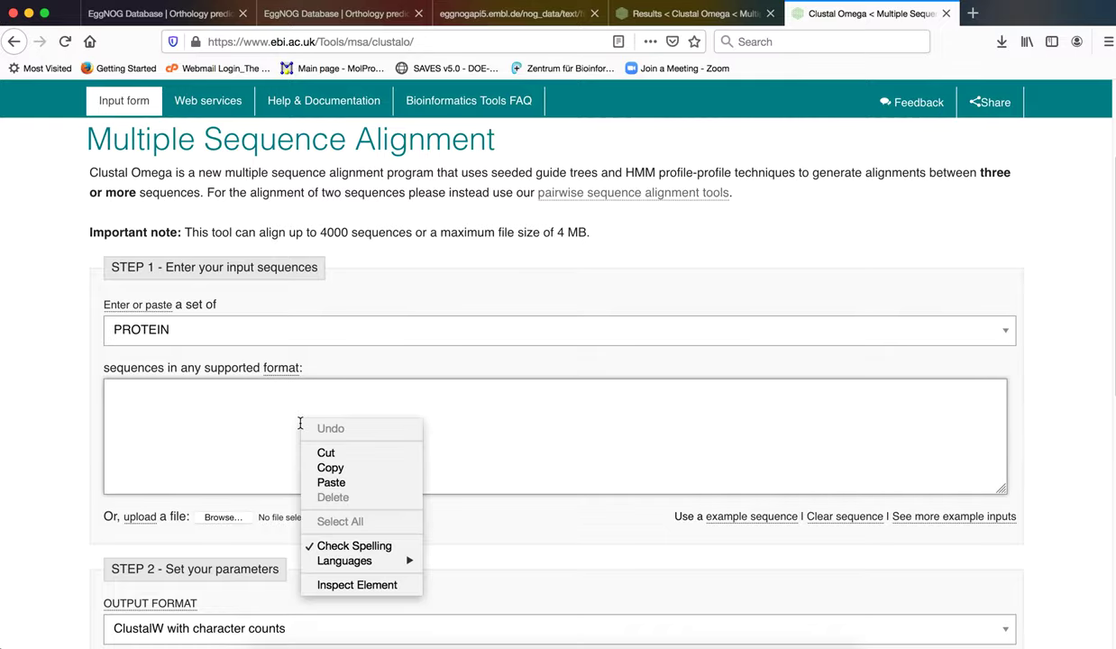
{"action": "left_click", "coordinate": [326, 483]}
{"action": "scroll", "coordinate": [324, 478], "scroll_direction": "up", "scroll_amount": 10}
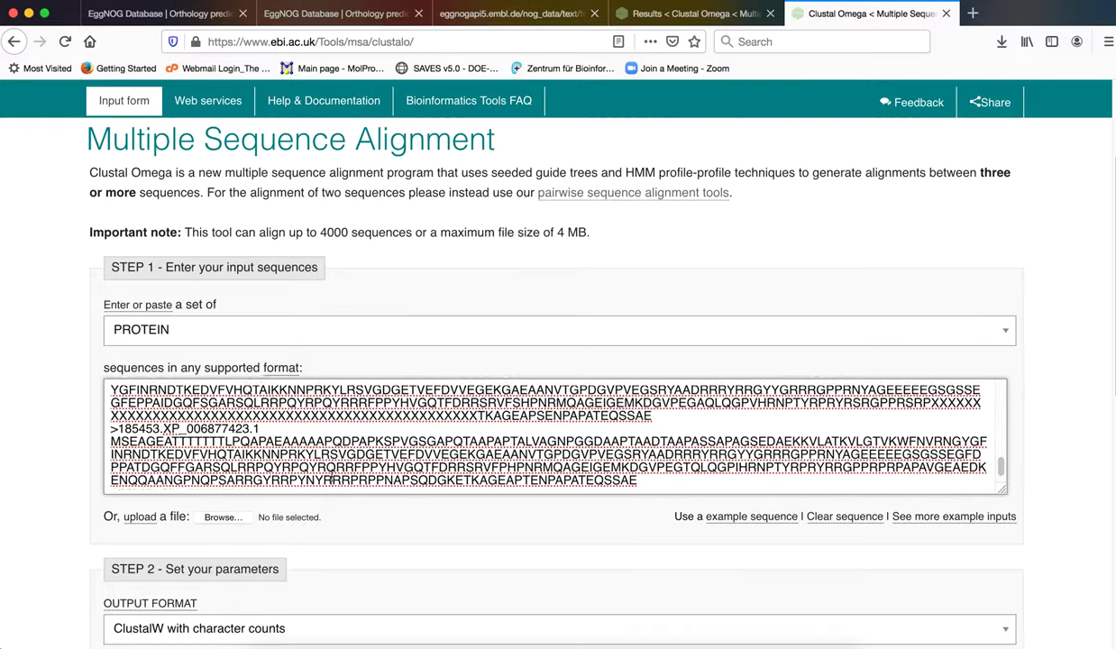
{"action": "scroll", "coordinate": [337, 467], "scroll_direction": "up", "scroll_amount": 10}
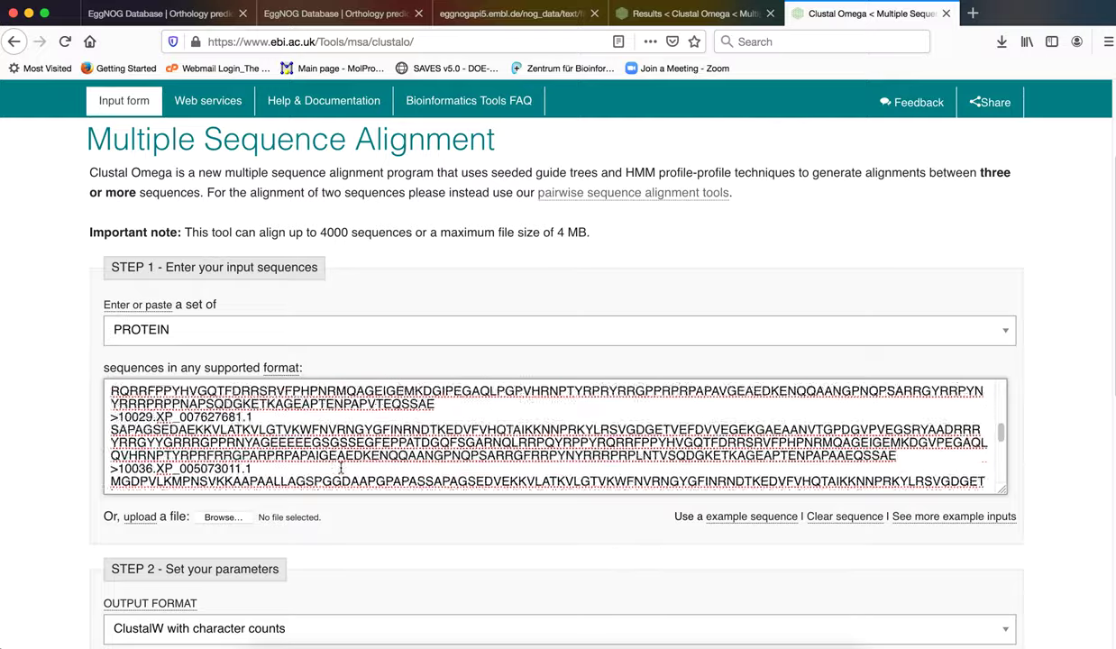
{"action": "scroll", "coordinate": [354, 458], "scroll_direction": "up", "scroll_amount": 10}
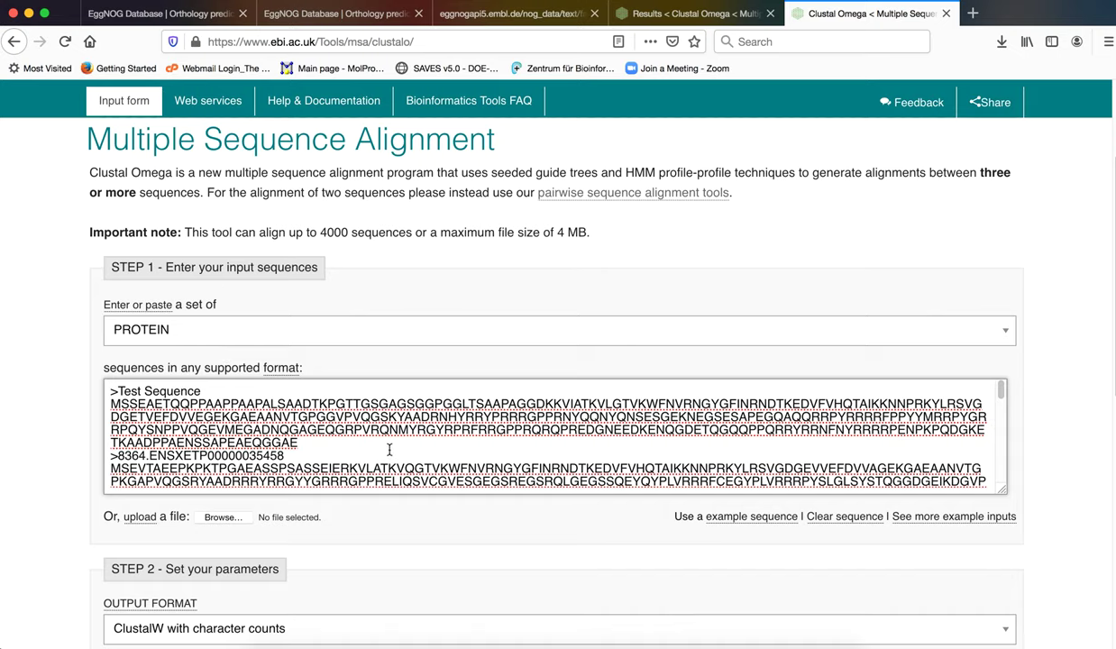
{"action": "scroll", "coordinate": [387, 464], "scroll_direction": "down", "scroll_amount": 3}
{"action": "scroll", "coordinate": [394, 474], "scroll_direction": "down", "scroll_amount": 6}
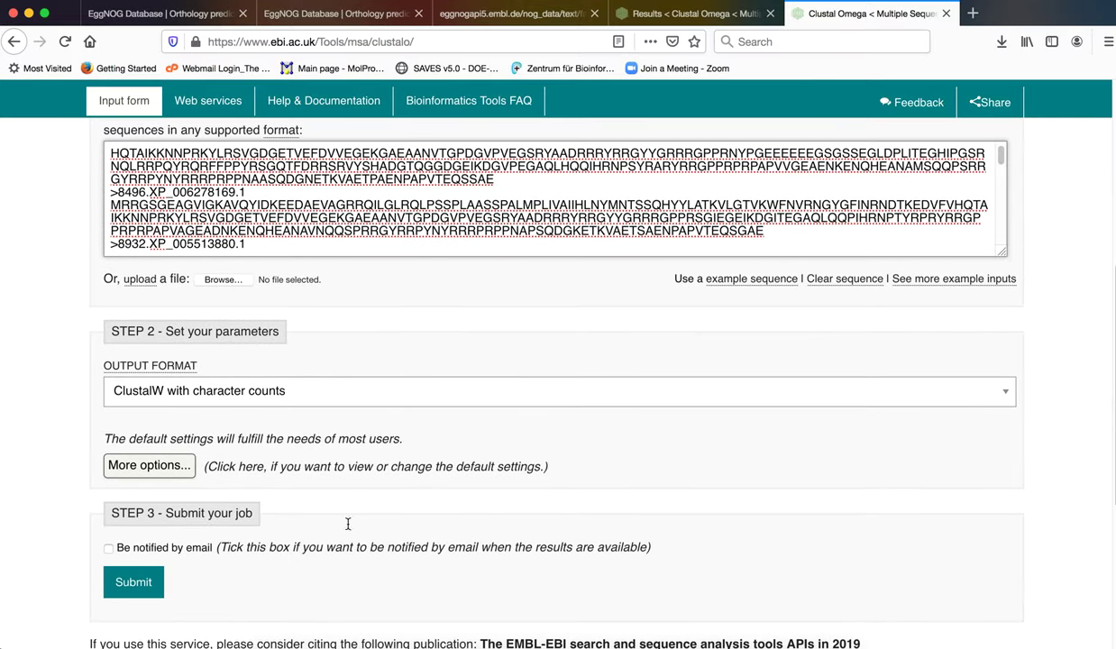
{"action": "left_click", "coordinate": [150, 588]}
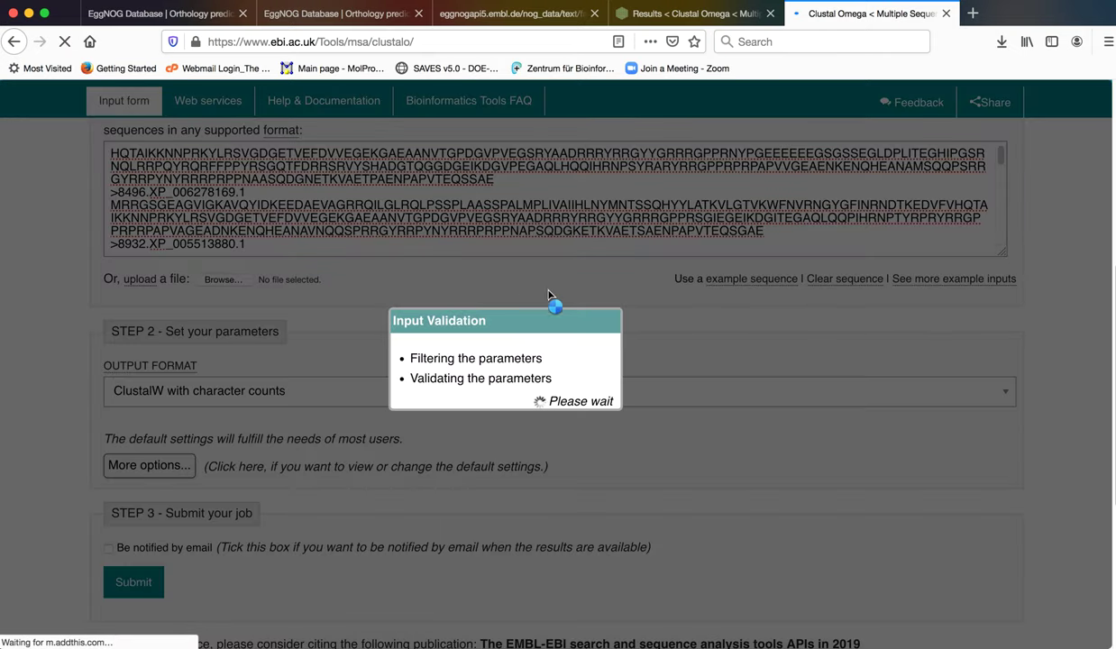
- Open the finished alignment results and scroll through the alignment to the bottom and back
{"action": "left_click", "coordinate": [677, 16]}
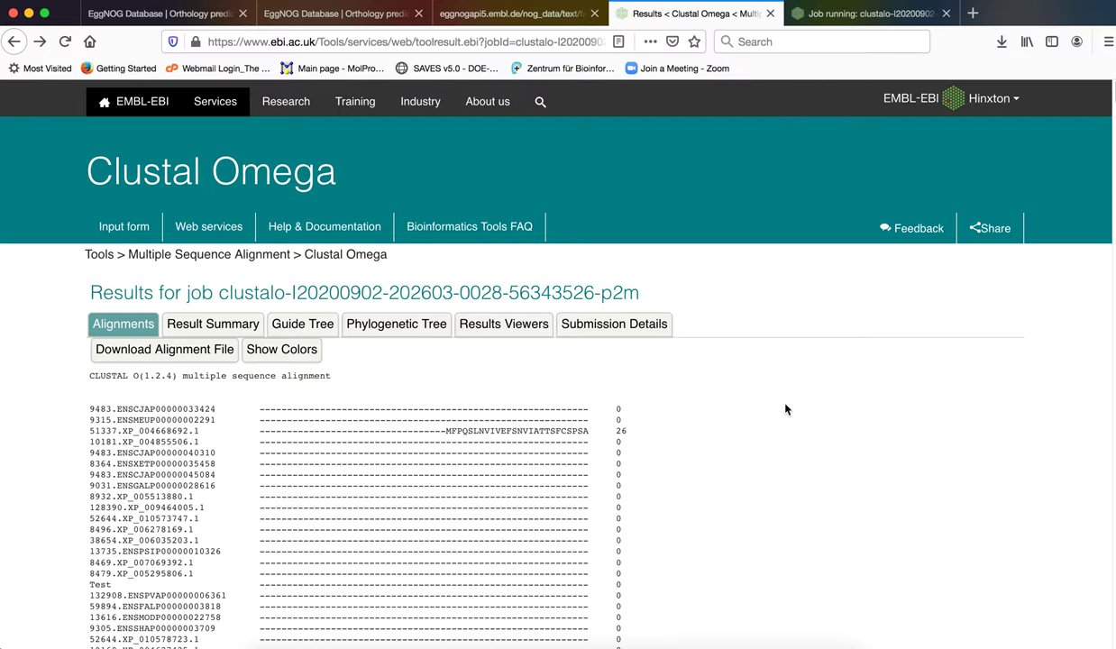
{"action": "scroll", "coordinate": [785, 409], "scroll_direction": "down", "scroll_amount": 15}
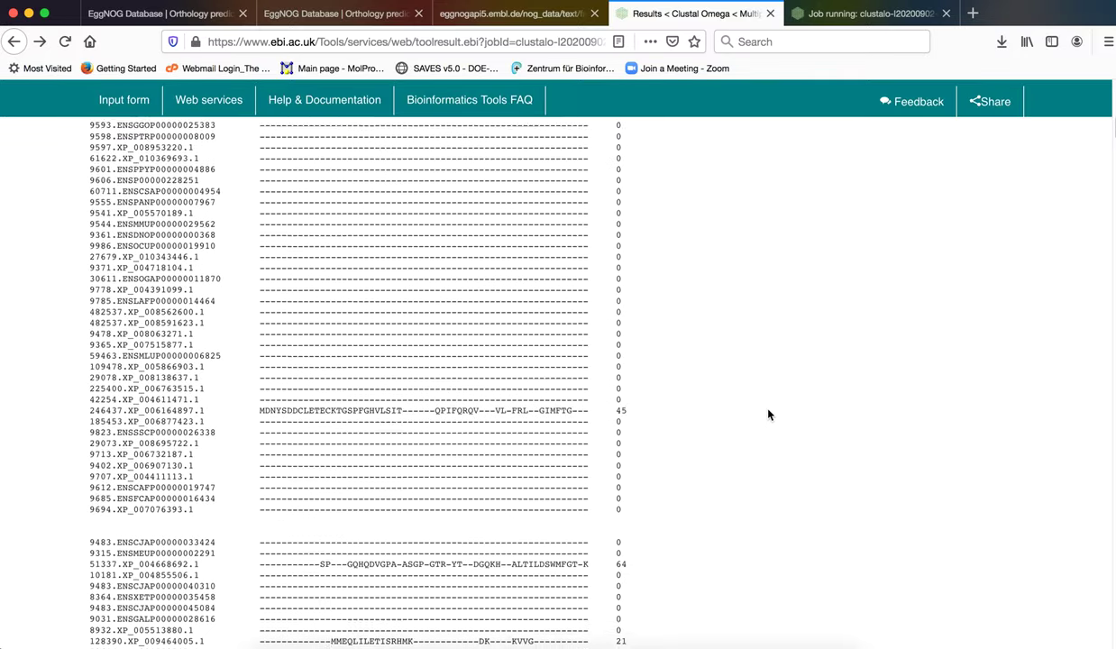
{"action": "scroll", "coordinate": [766, 414], "scroll_direction": "down", "scroll_amount": 15}
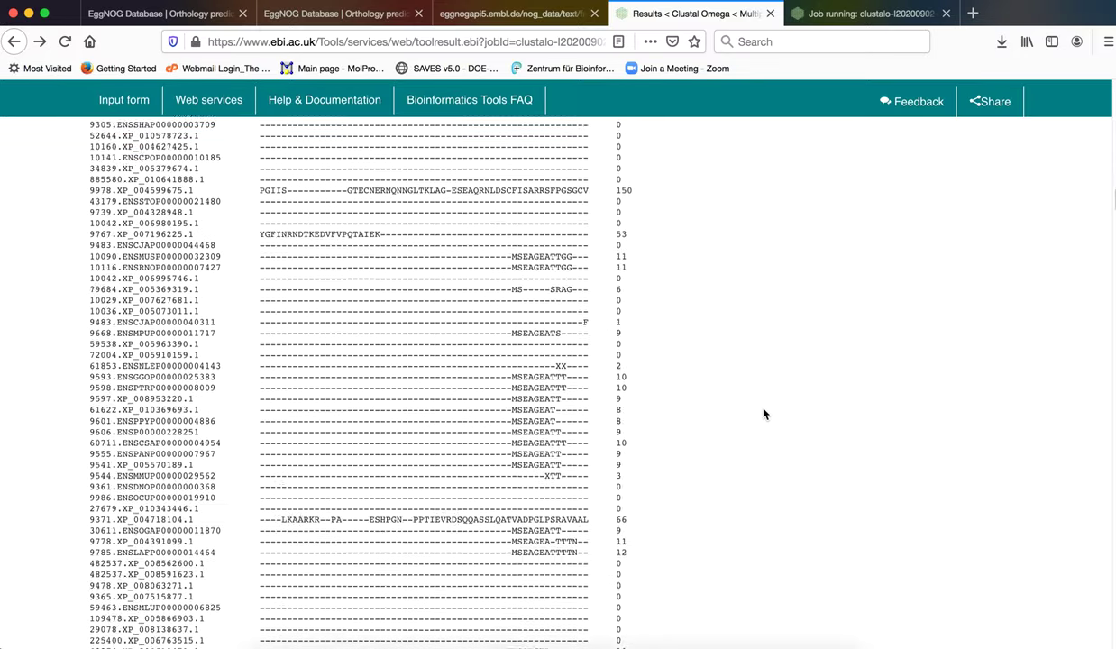
{"action": "scroll", "coordinate": [764, 414], "scroll_direction": "down", "scroll_amount": 15}
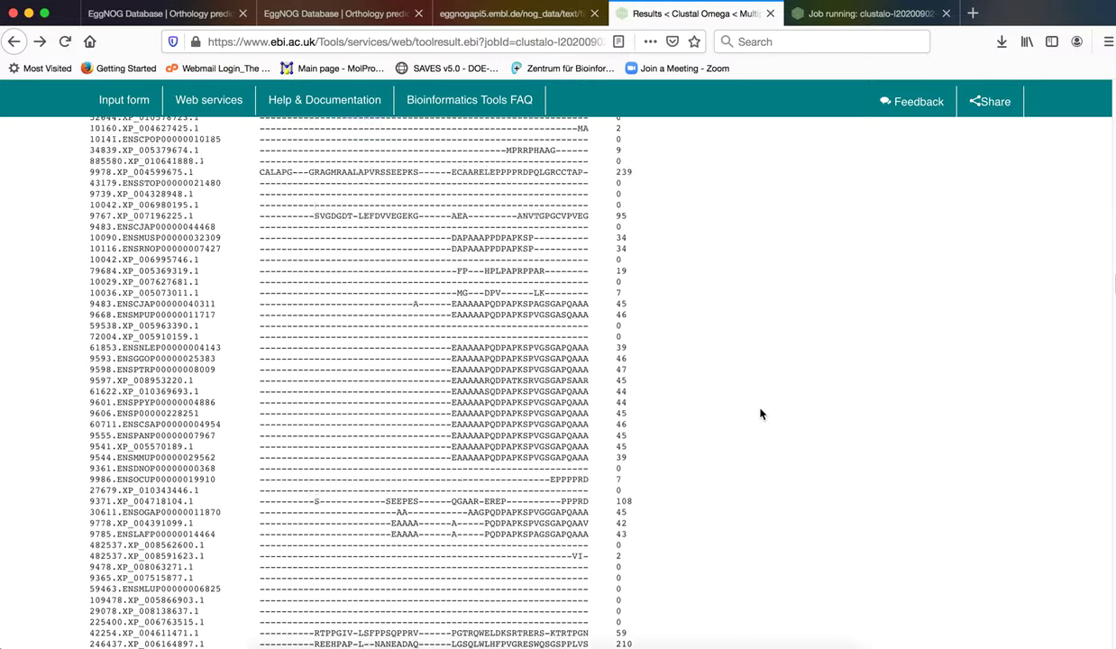
{"action": "scroll", "coordinate": [760, 414], "scroll_direction": "down", "scroll_amount": 15}
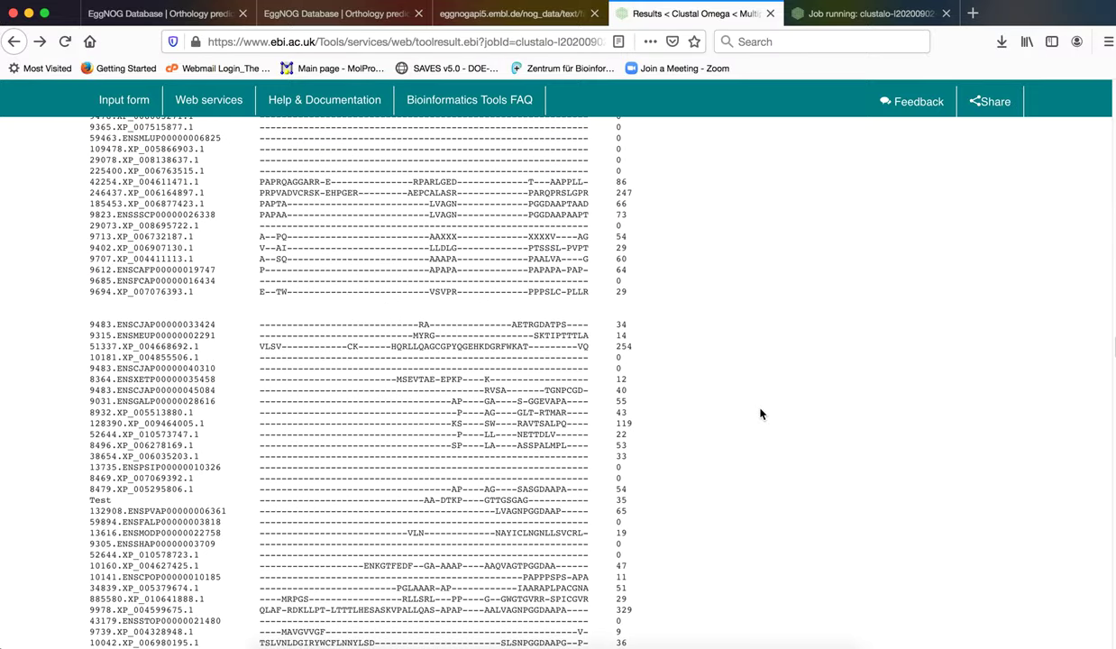
{"action": "scroll", "coordinate": [760, 414], "scroll_direction": "down", "scroll_amount": 10}
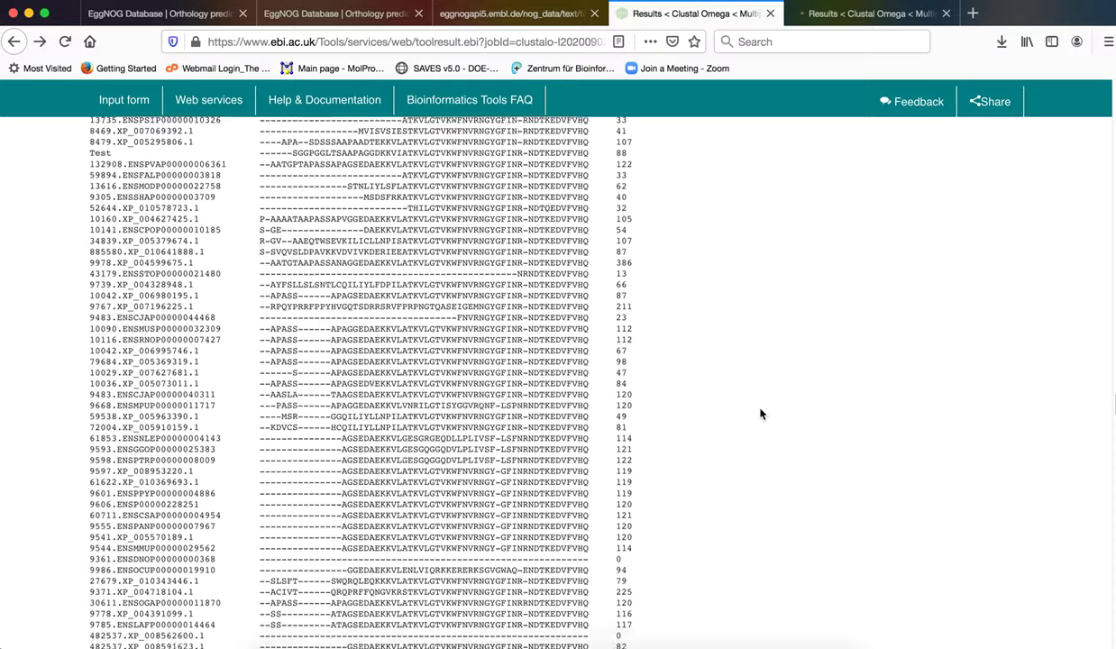
{"action": "scroll", "coordinate": [760, 414], "scroll_direction": "down", "scroll_amount": 5}
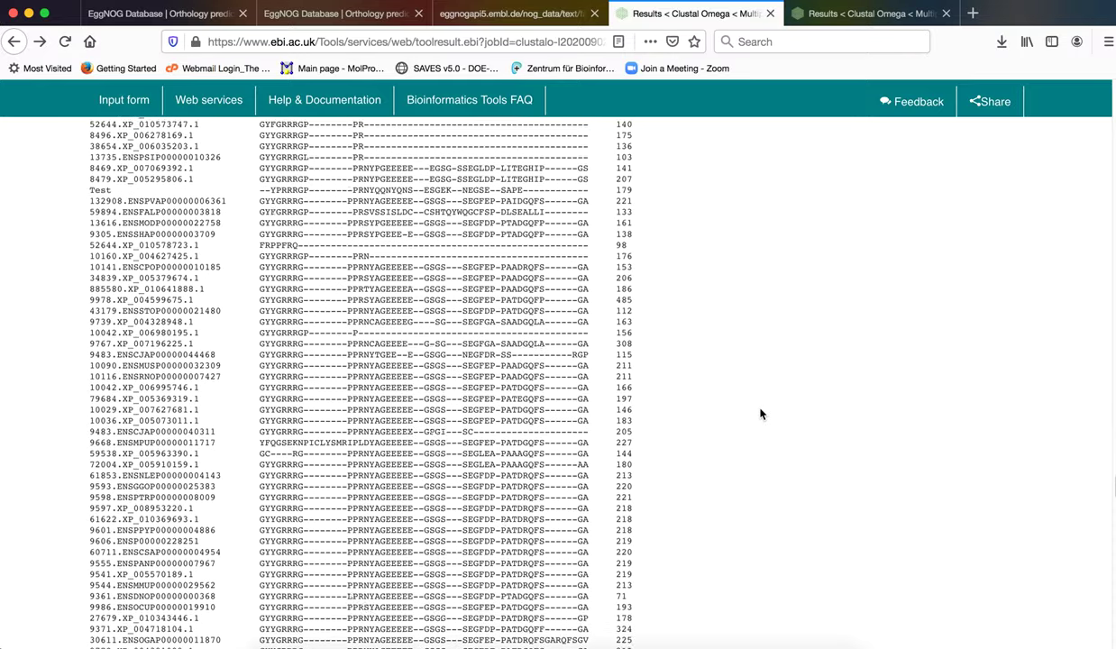
{"action": "scroll", "coordinate": [757, 412], "scroll_direction": "down", "scroll_amount": 15}
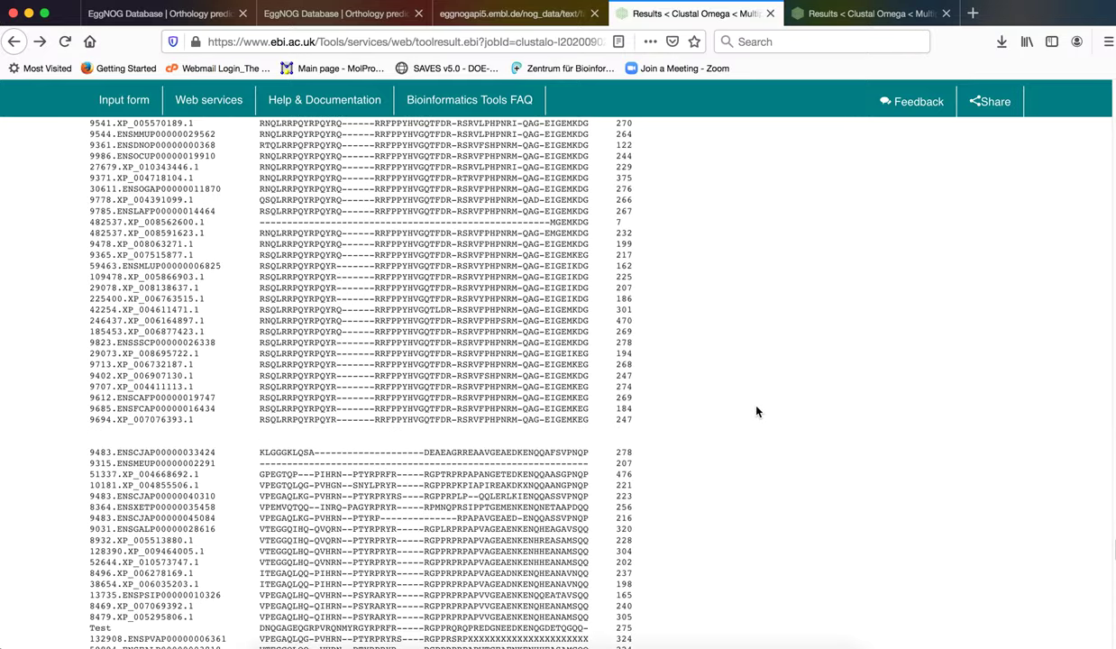
{"action": "scroll", "coordinate": [756, 412], "scroll_direction": "down", "scroll_amount": 1}
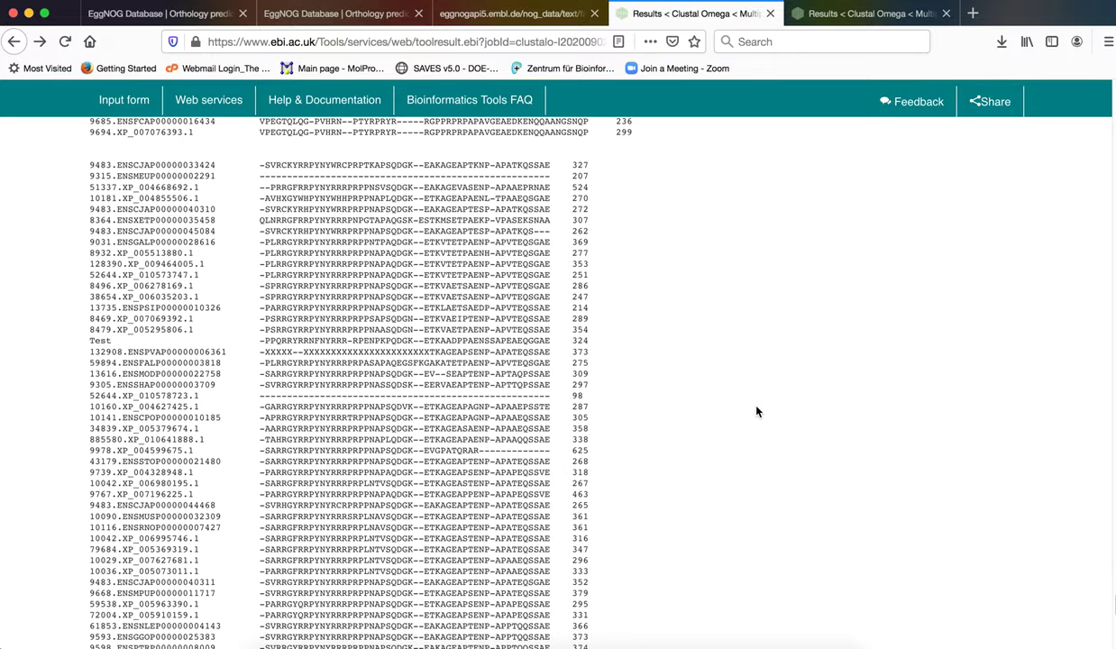
{"action": "scroll", "coordinate": [755, 410], "scroll_direction": "down", "scroll_amount": 10}
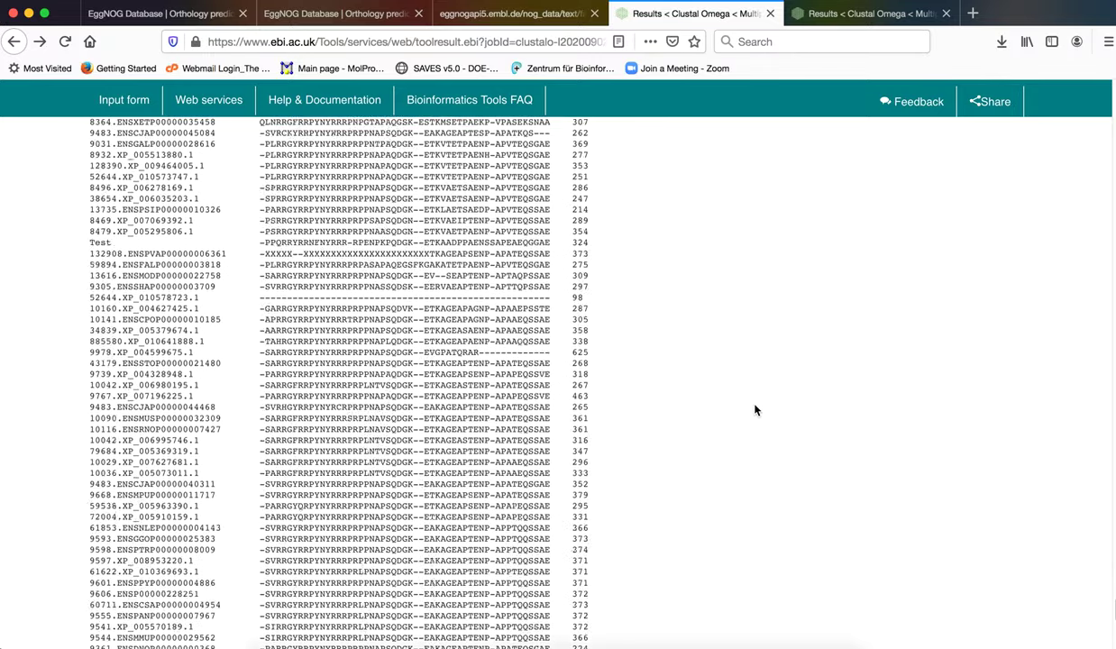
{"action": "scroll", "coordinate": [756, 410], "scroll_direction": "up", "scroll_amount": 10}
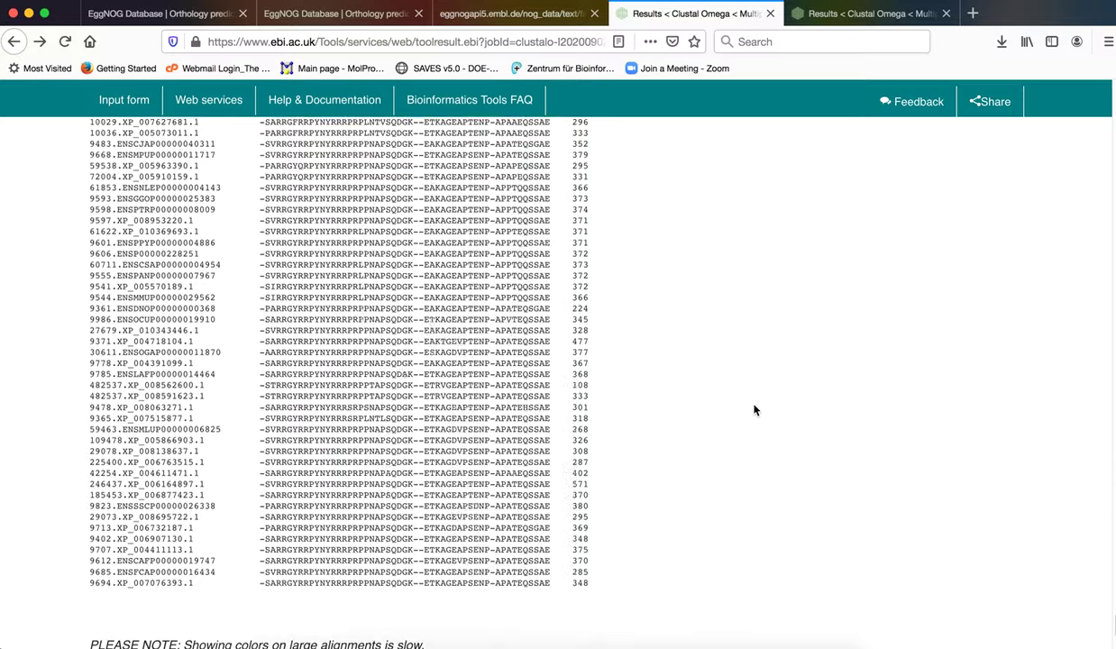
{"action": "scroll", "coordinate": [754, 412], "scroll_direction": "up", "scroll_amount": 10}
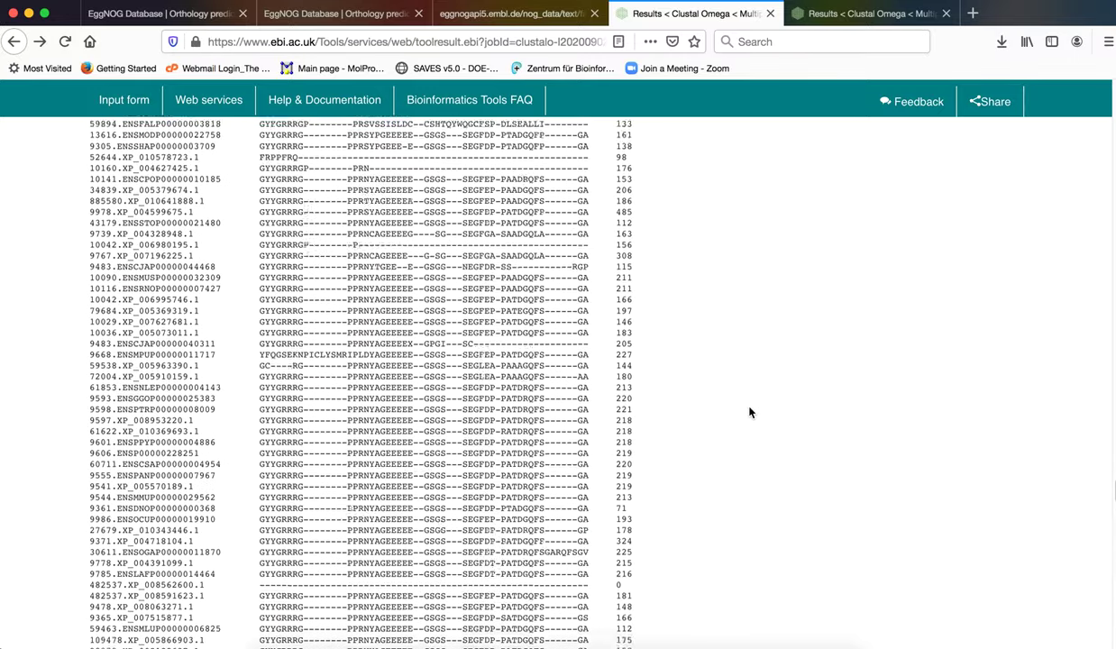
{"action": "scroll", "coordinate": [748, 411], "scroll_direction": "up", "scroll_amount": 10}
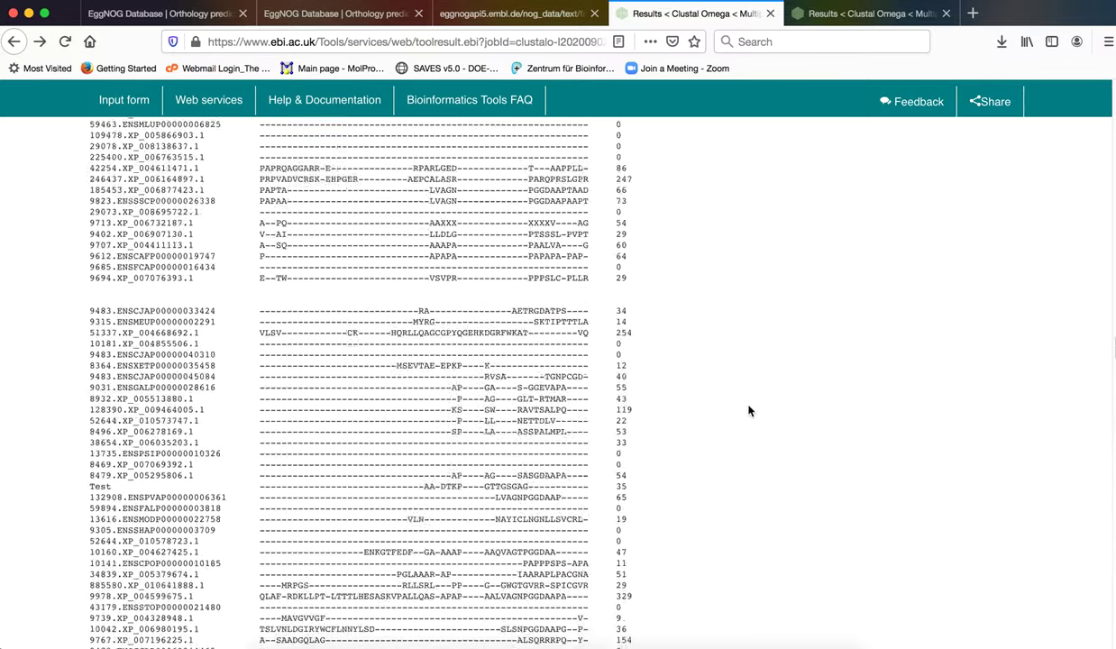
{"action": "scroll", "coordinate": [749, 411], "scroll_direction": "up", "scroll_amount": 10}
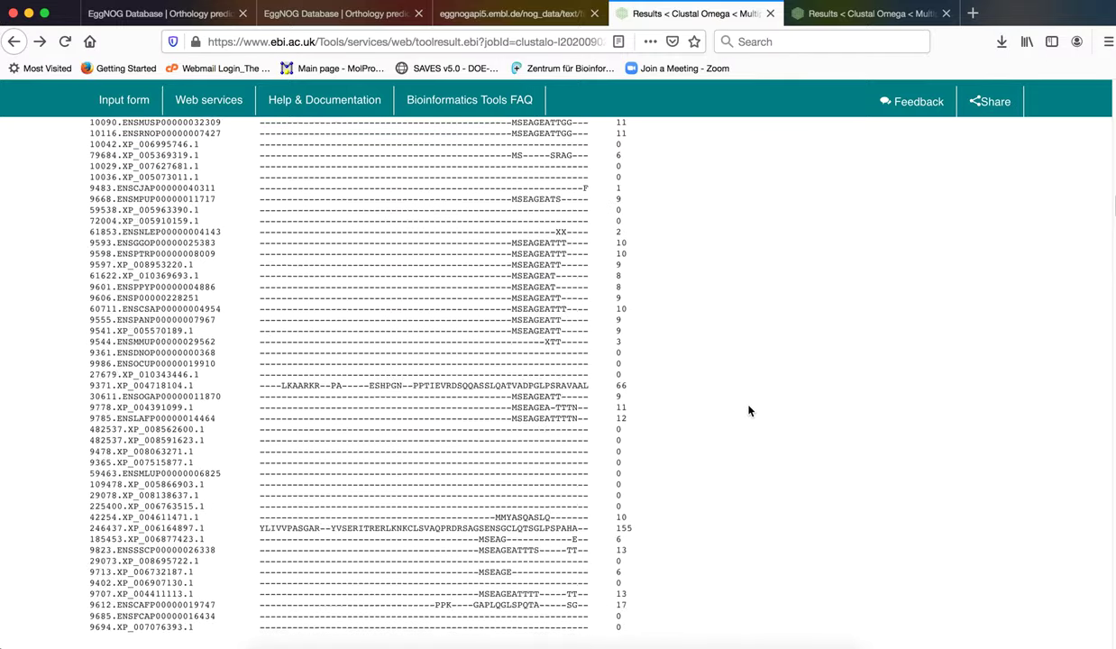
{"action": "scroll", "coordinate": [756, 413], "scroll_direction": "up", "scroll_amount": 1}
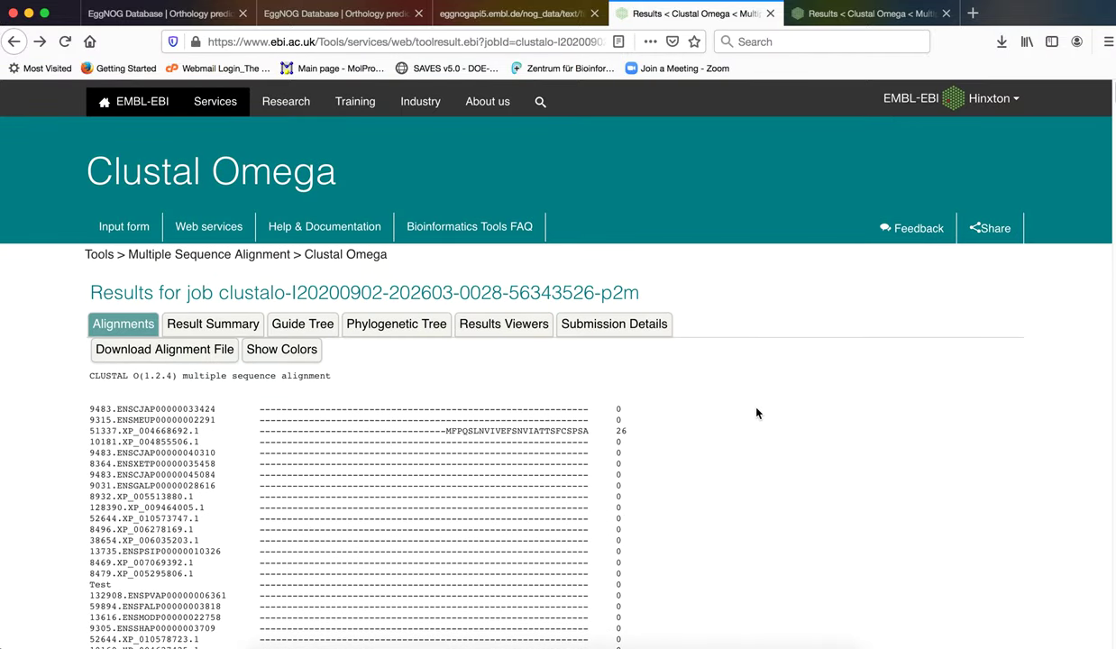
- Open the Phylogenetic Tree view and scroll through the Tree Data and cladogram
{"action": "left_click", "coordinate": [408, 326]}
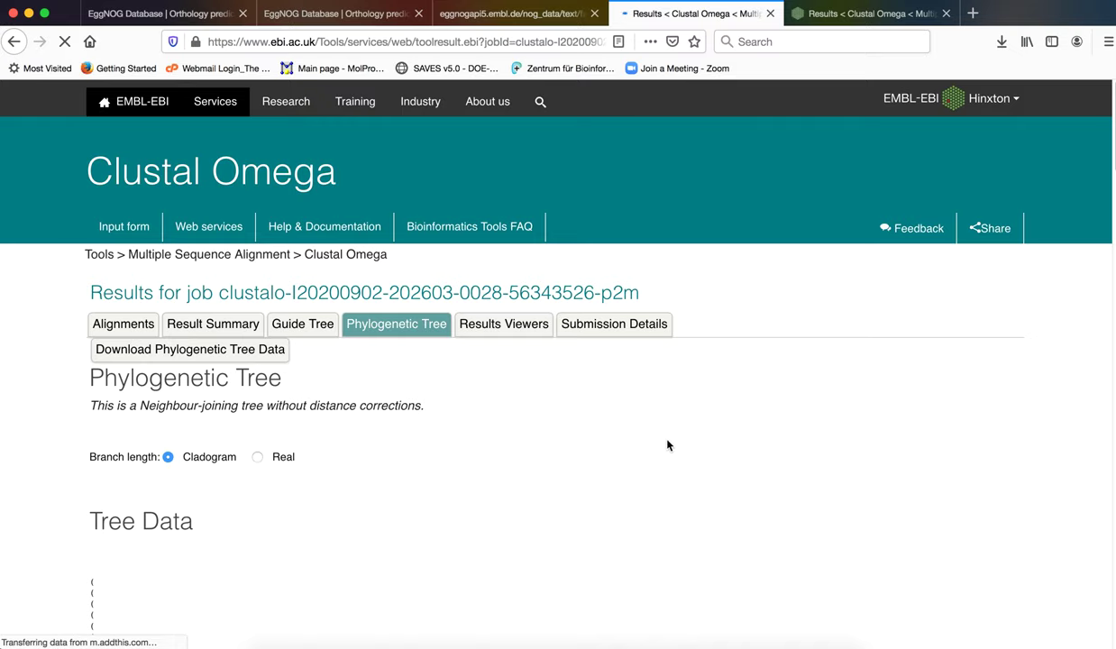
{"action": "scroll", "coordinate": [660, 450], "scroll_direction": "down", "scroll_amount": 1}
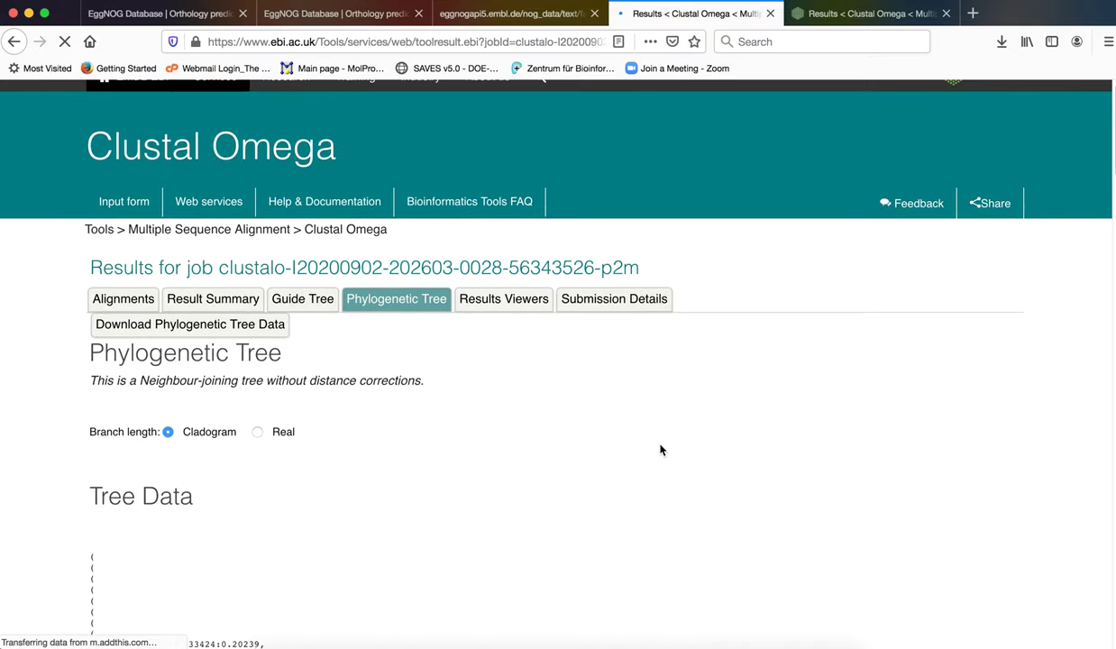
{"action": "scroll", "coordinate": [660, 450], "scroll_direction": "down", "scroll_amount": 10}
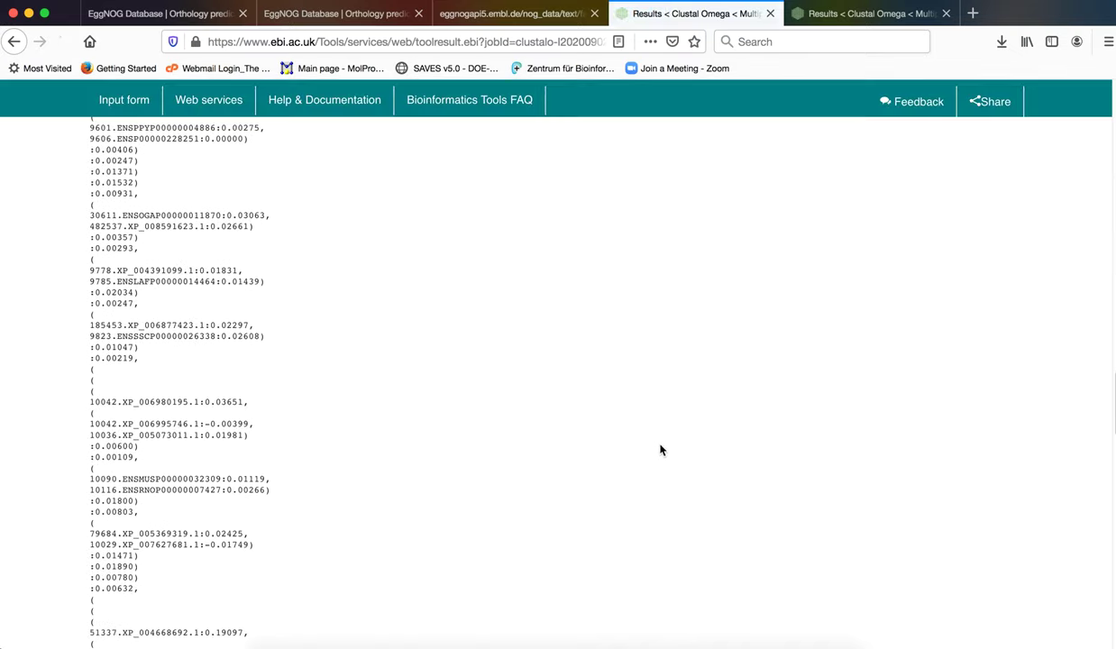
{"action": "scroll", "coordinate": [660, 450], "scroll_direction": "down", "scroll_amount": 15}
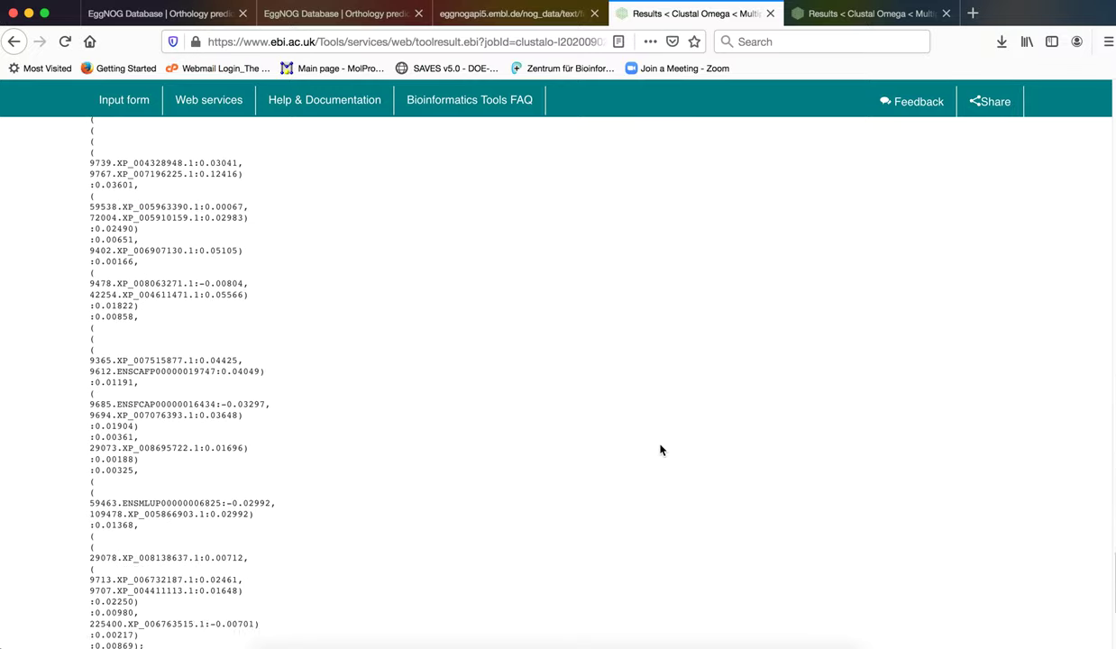
{"action": "scroll", "coordinate": [660, 450], "scroll_direction": "down", "scroll_amount": 5}
{"action": "scroll", "coordinate": [660, 450], "scroll_direction": "up", "scroll_amount": 10}
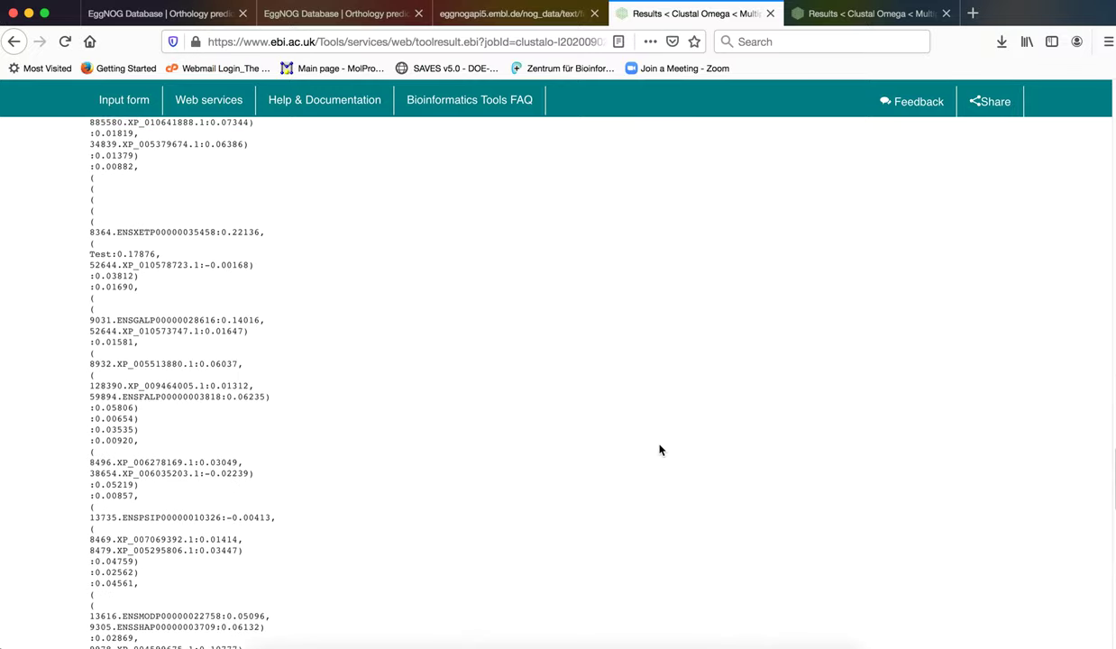
{"action": "scroll", "coordinate": [660, 449], "scroll_direction": "up", "scroll_amount": 15}
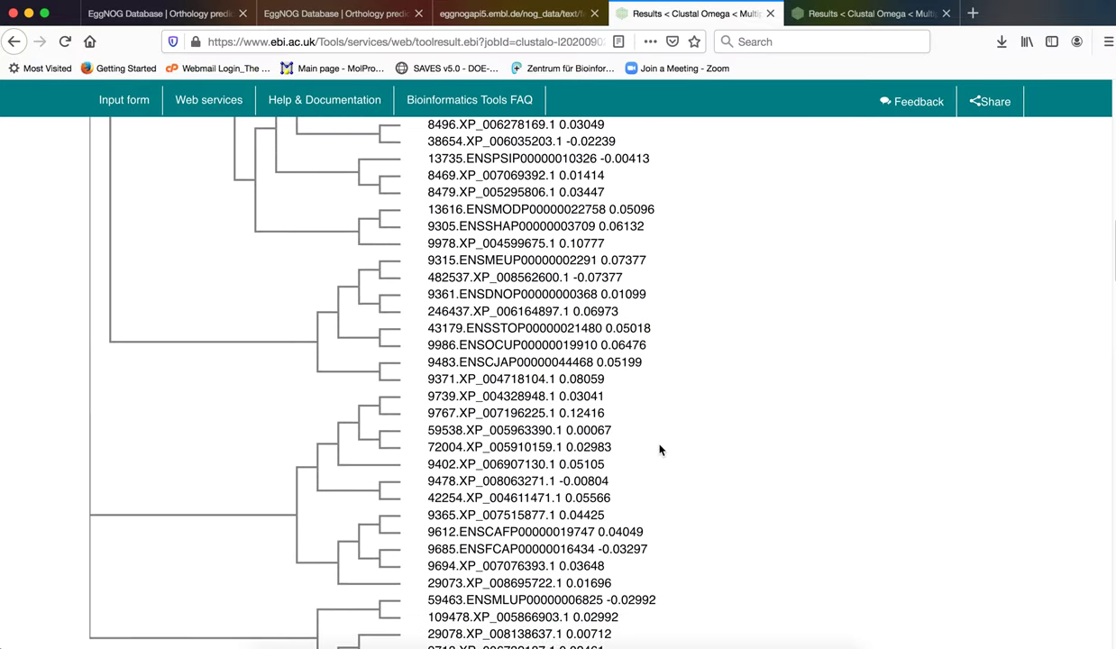
{"action": "scroll", "coordinate": [660, 450], "scroll_direction": "down", "scroll_amount": 4}
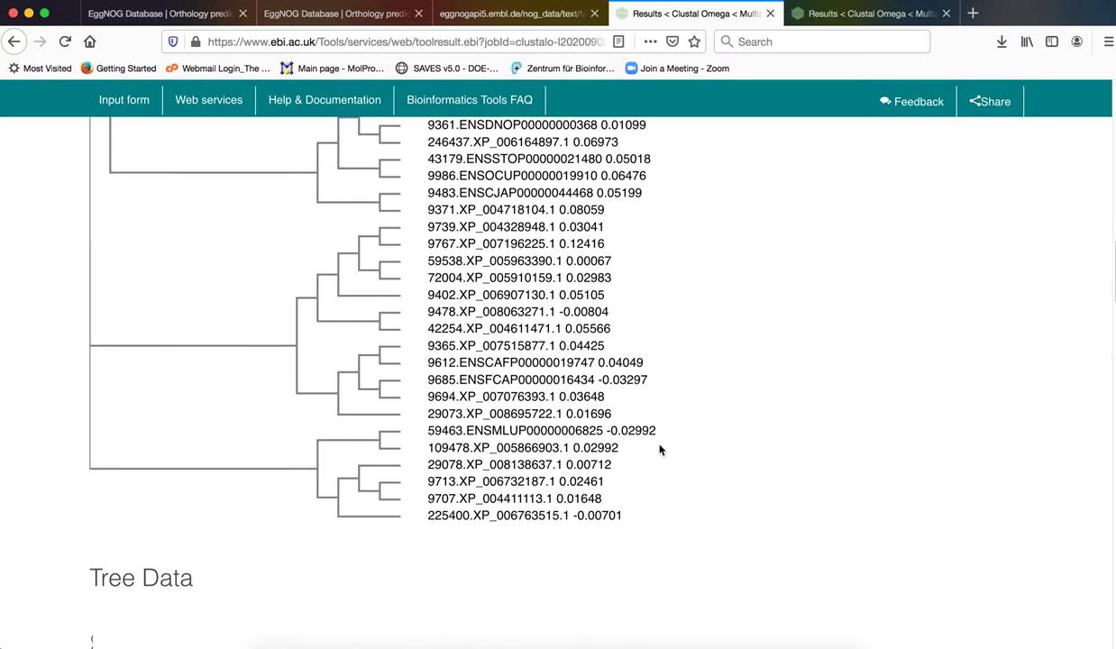
{"action": "scroll", "coordinate": [660, 450], "scroll_direction": "up", "scroll_amount": 1}
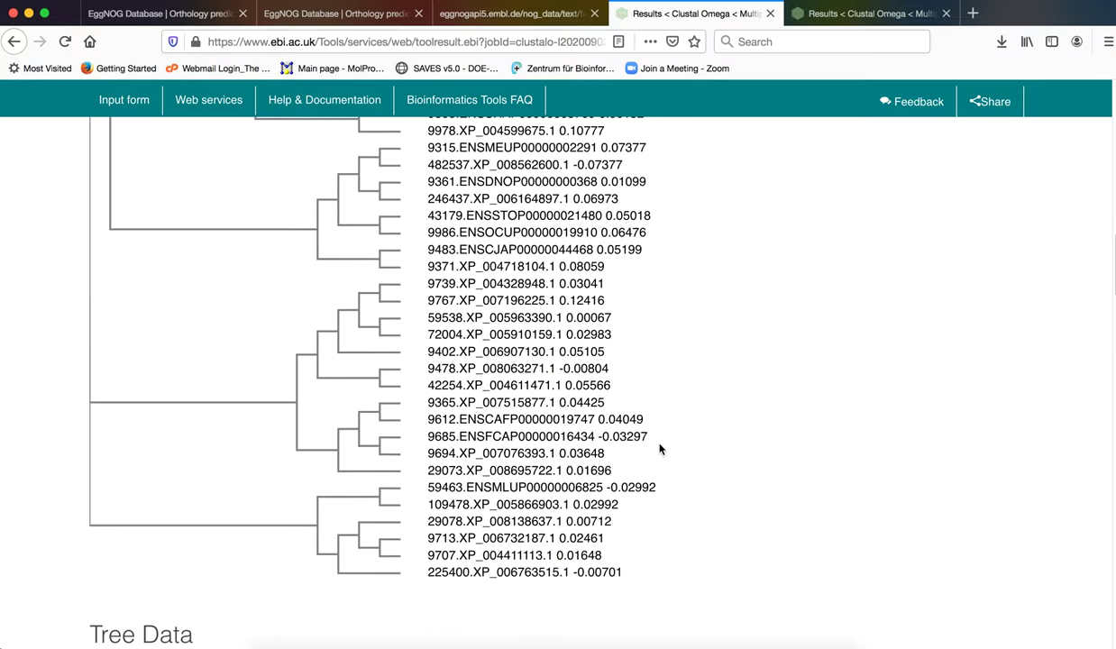
{"action": "scroll", "coordinate": [660, 450], "scroll_direction": "up", "scroll_amount": 1}
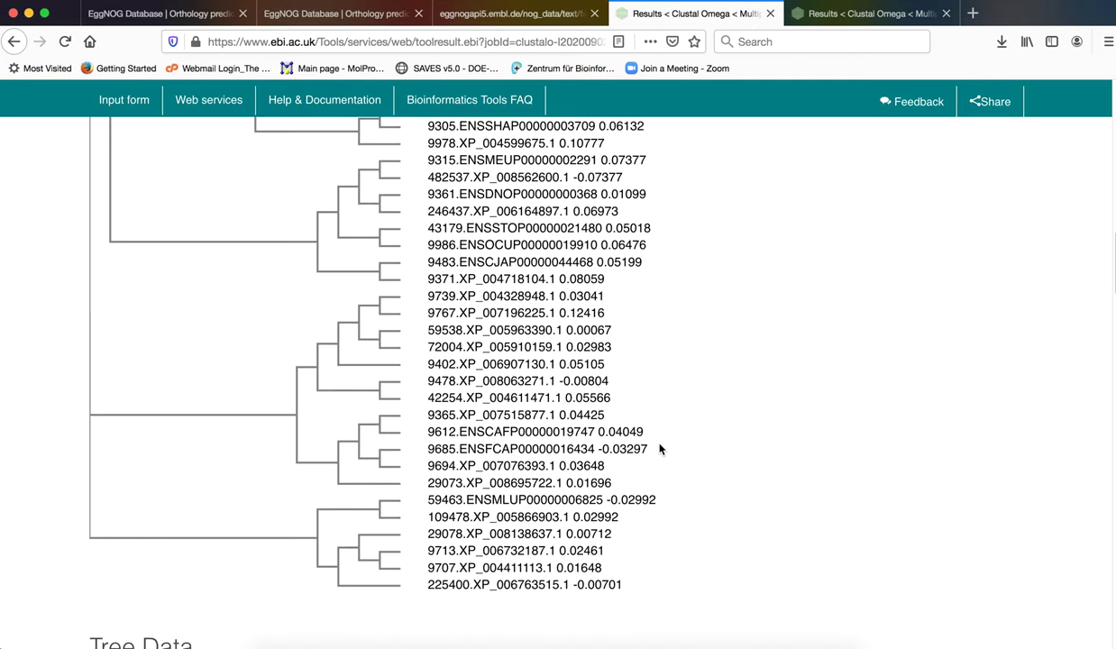
{"action": "scroll", "coordinate": [660, 449], "scroll_direction": "up", "scroll_amount": 8}
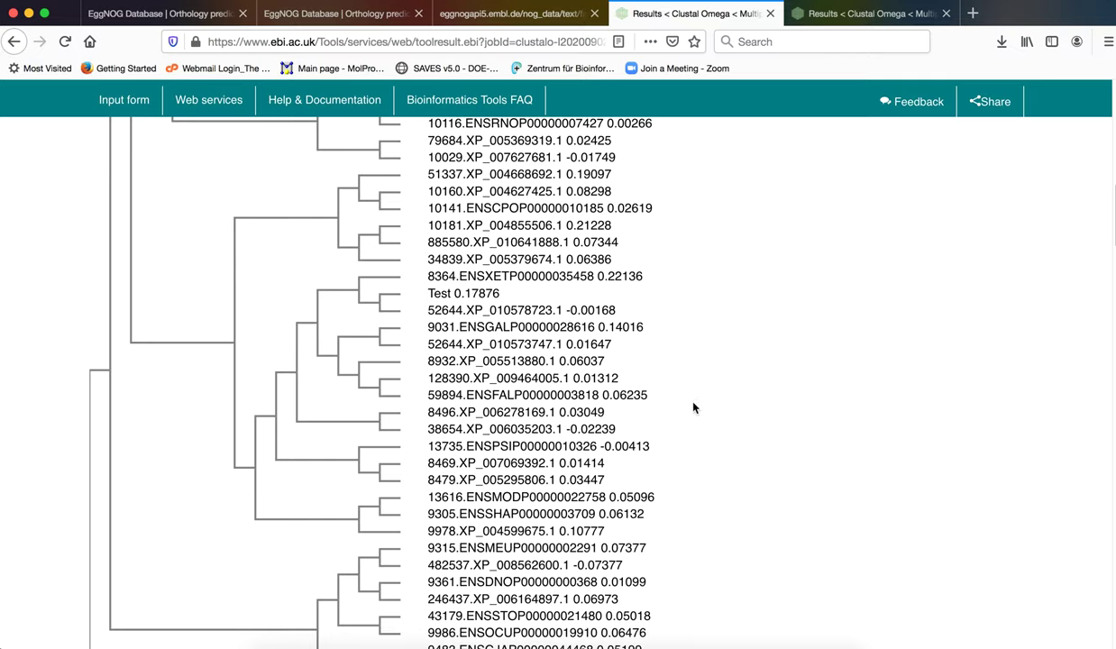
- Locate the Test leaf among the tree labels, then return to the eggNOG results
{"action": "left_click", "coordinate": [487, 293], "text": "shift"}
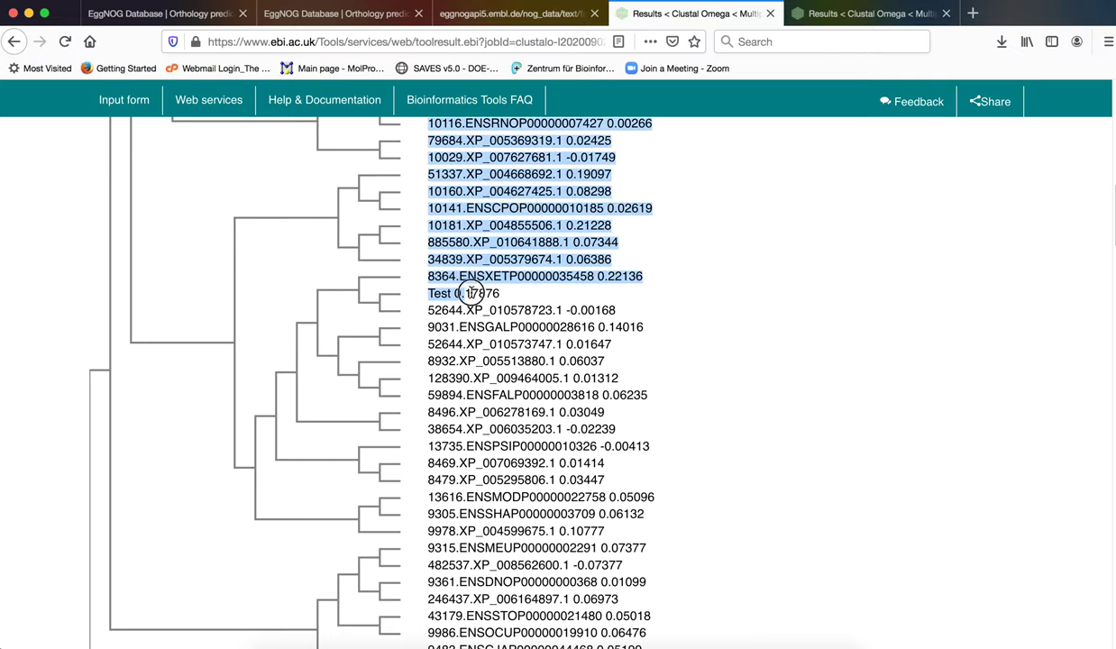
{"action": "left_click", "coordinate": [501, 300]}
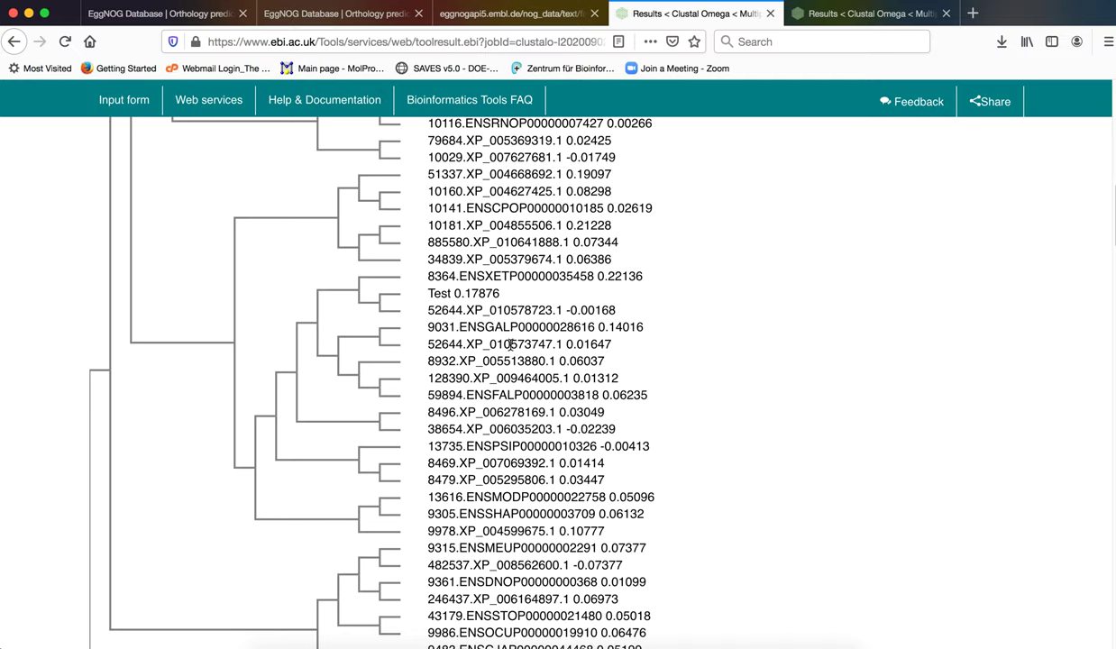
{"action": "scroll", "coordinate": [448, 369], "scroll_direction": "up", "scroll_amount": 2}
{"action": "scroll", "coordinate": [463, 383], "scroll_direction": "up", "scroll_amount": 10}
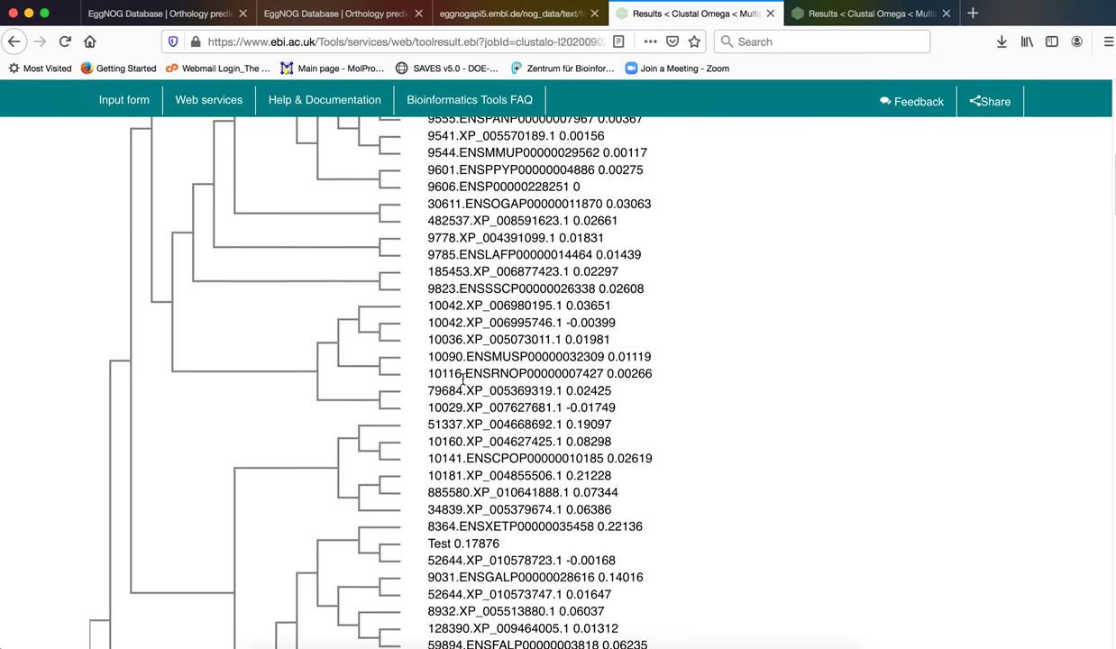
{"action": "scroll", "coordinate": [462, 380], "scroll_direction": "up", "scroll_amount": 1}
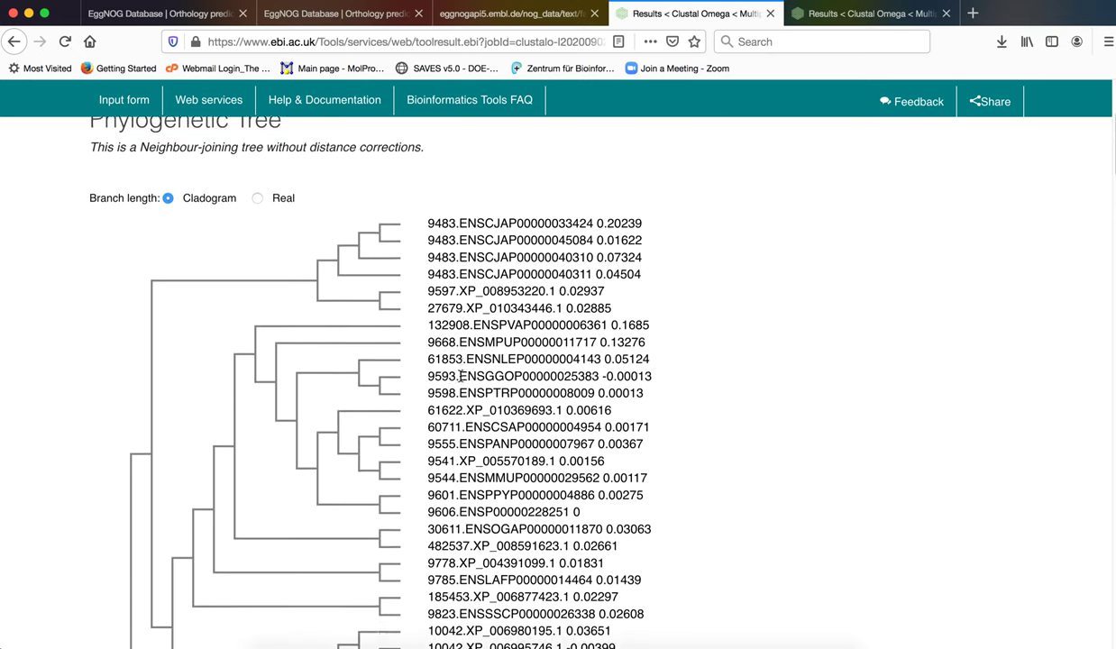
{"action": "scroll", "coordinate": [505, 343], "scroll_direction": "down", "scroll_amount": 3}
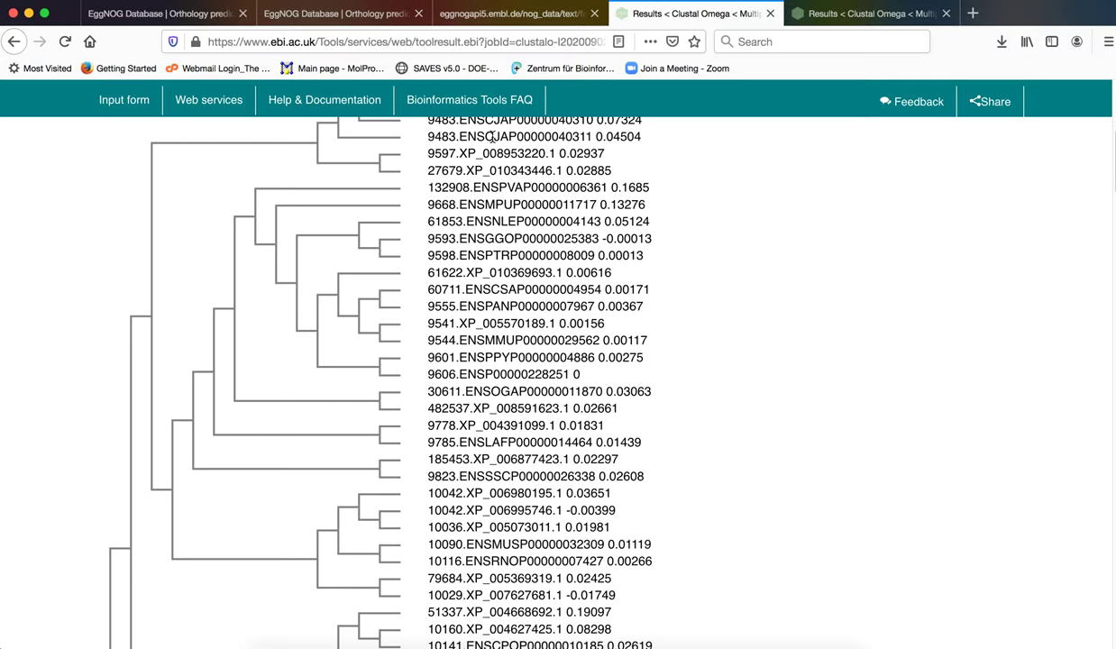
{"action": "left_click", "coordinate": [344, 15]}
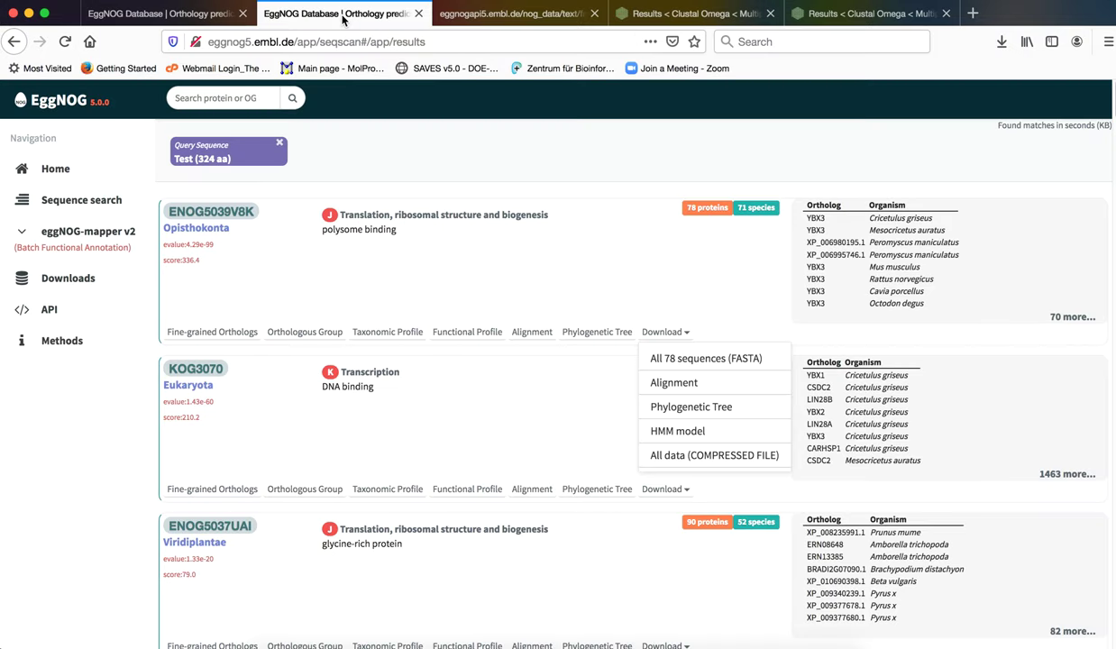
- Open ENOG5039V8K's phylogenetic tree in eggNOG, then go back to the Clustal Omega tree
{"action": "left_click", "coordinate": [587, 333]}
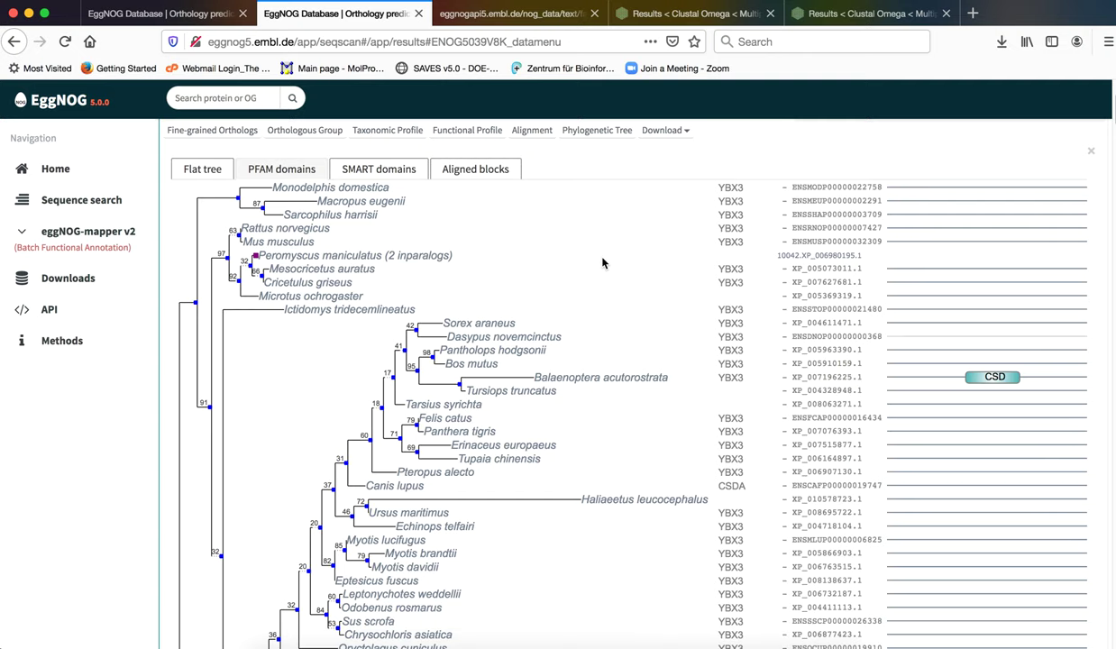
{"action": "scroll", "coordinate": [591, 287], "scroll_direction": "up", "scroll_amount": 1}
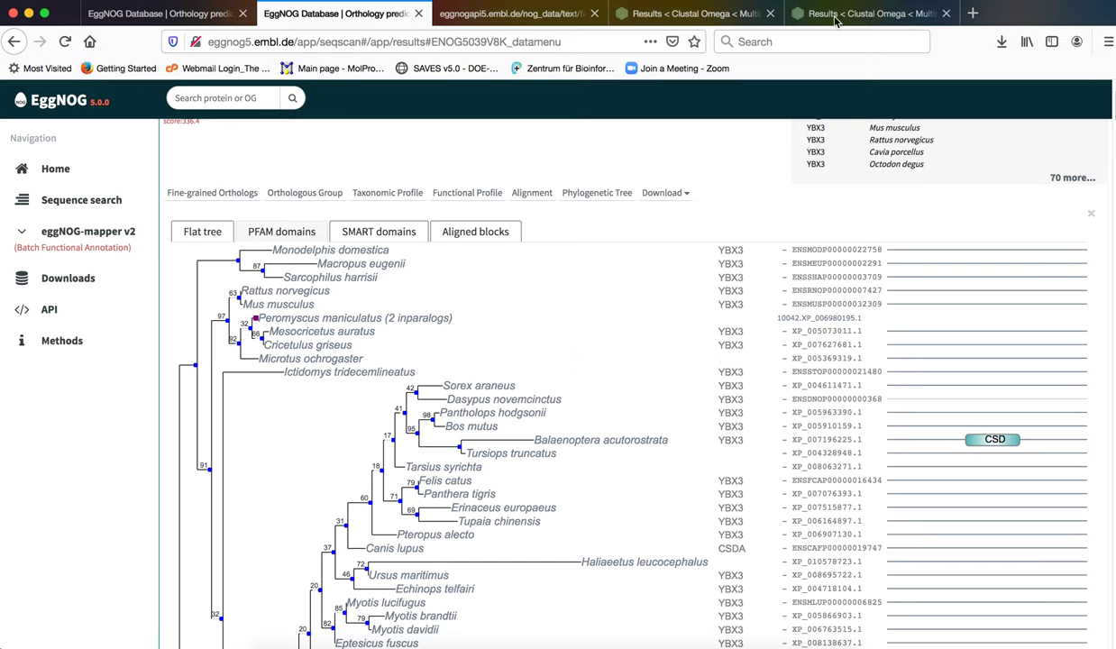
{"action": "left_click", "coordinate": [684, 16]}
- Copy the XP_010578723.1 accession grouped beside Test in the Clustal Omega tree
{"action": "scroll", "coordinate": [566, 445], "scroll_direction": "down", "scroll_amount": 2}
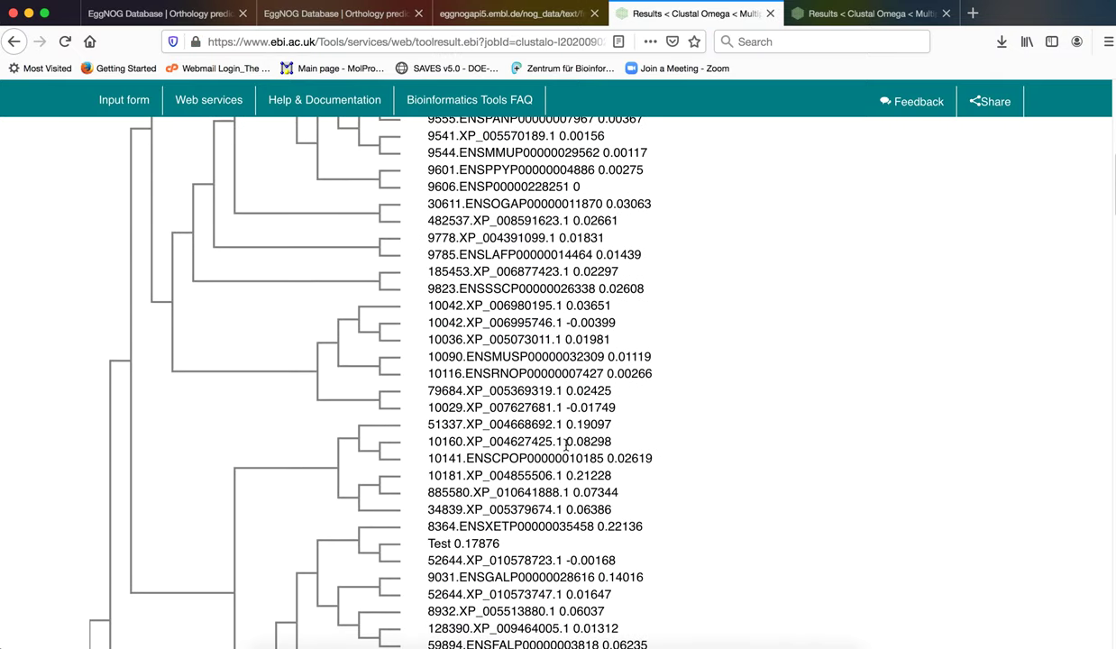
{"action": "scroll", "coordinate": [566, 445], "scroll_direction": "down", "scroll_amount": 3}
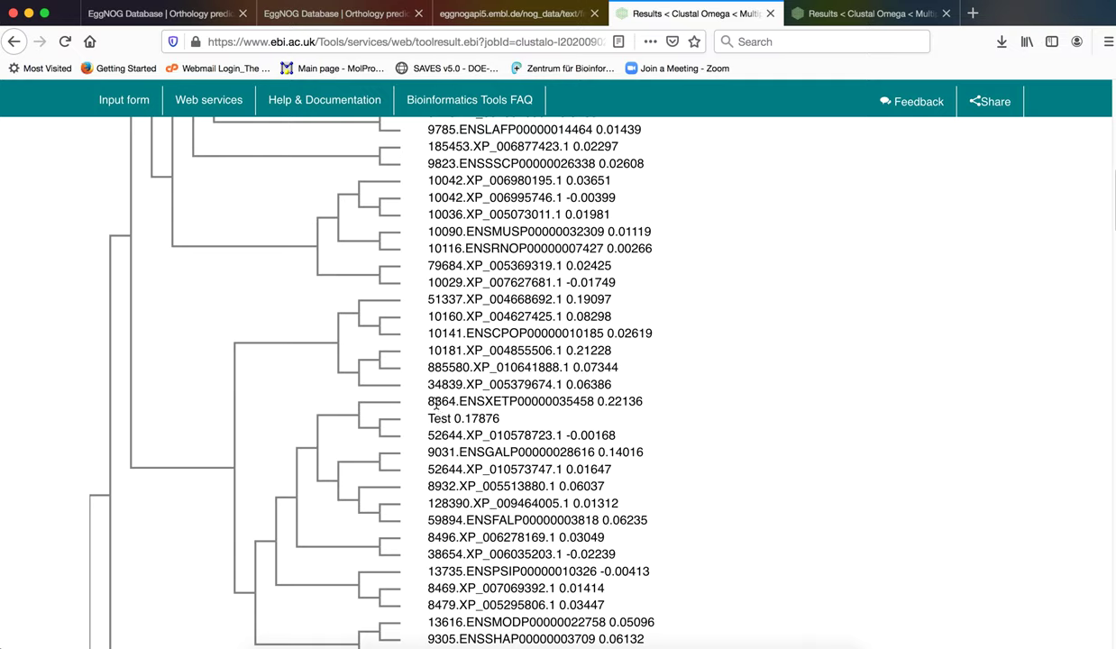
{"action": "left_click", "coordinate": [463, 401]}
{"action": "left_click_drag", "start_coordinate": [463, 401], "coordinate": [593, 401]}
{"action": "left_click_drag", "start_coordinate": [465, 435], "coordinate": [561, 435]}
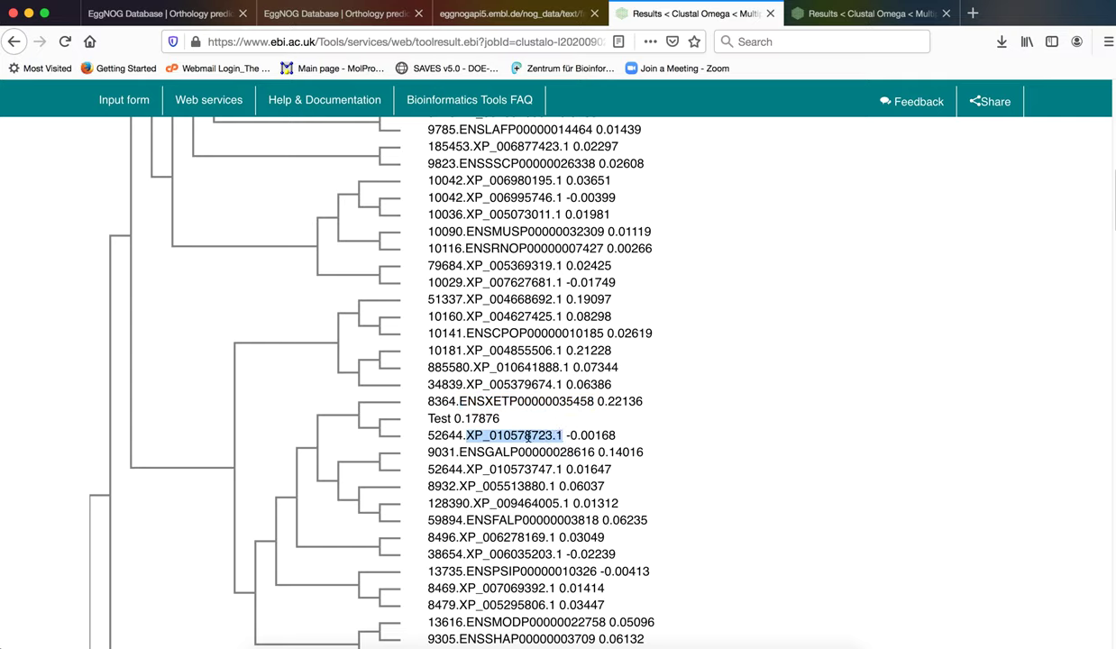
{"action": "right_click", "coordinate": [531, 434]}
{"action": "left_click", "coordinate": [545, 442]}
{"action": "left_click", "coordinate": [357, 16]}
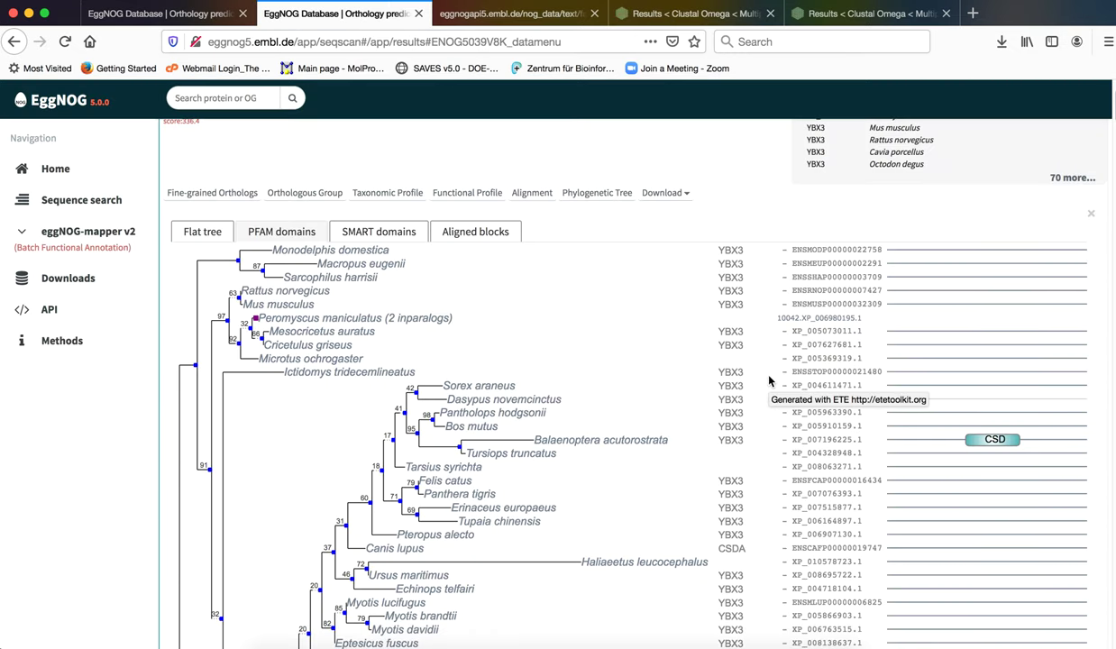
- Search the eggNOG tree page for XP_010578723.1 and scroll to its row
{"action": "key", "text": "ctrl+f"}
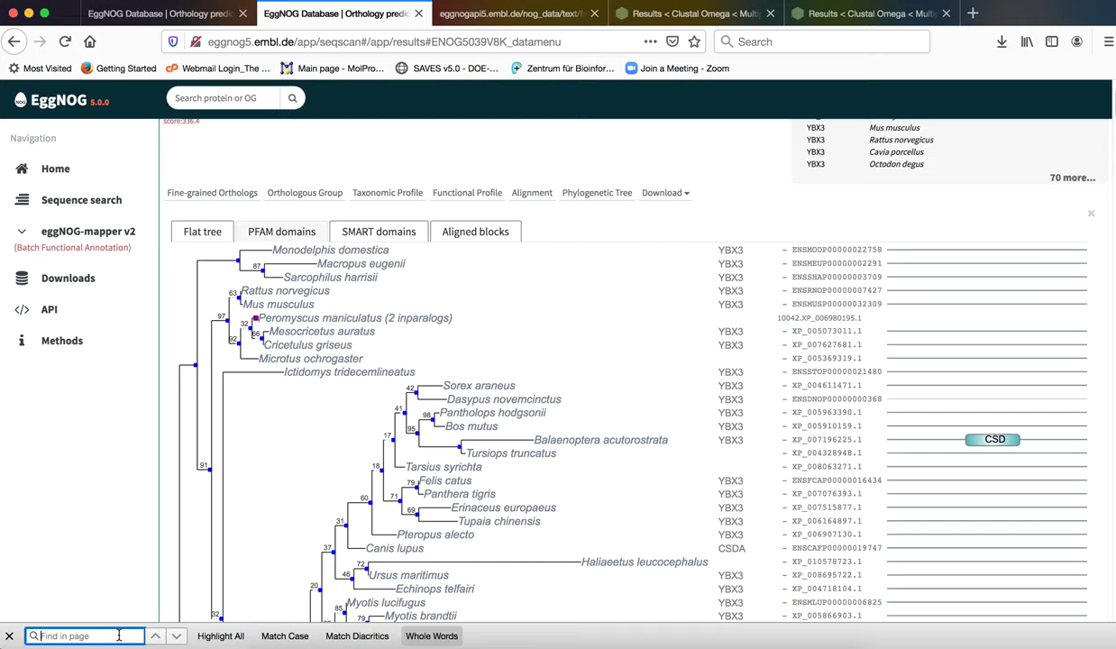
{"action": "key", "text": "ctrl+v"}
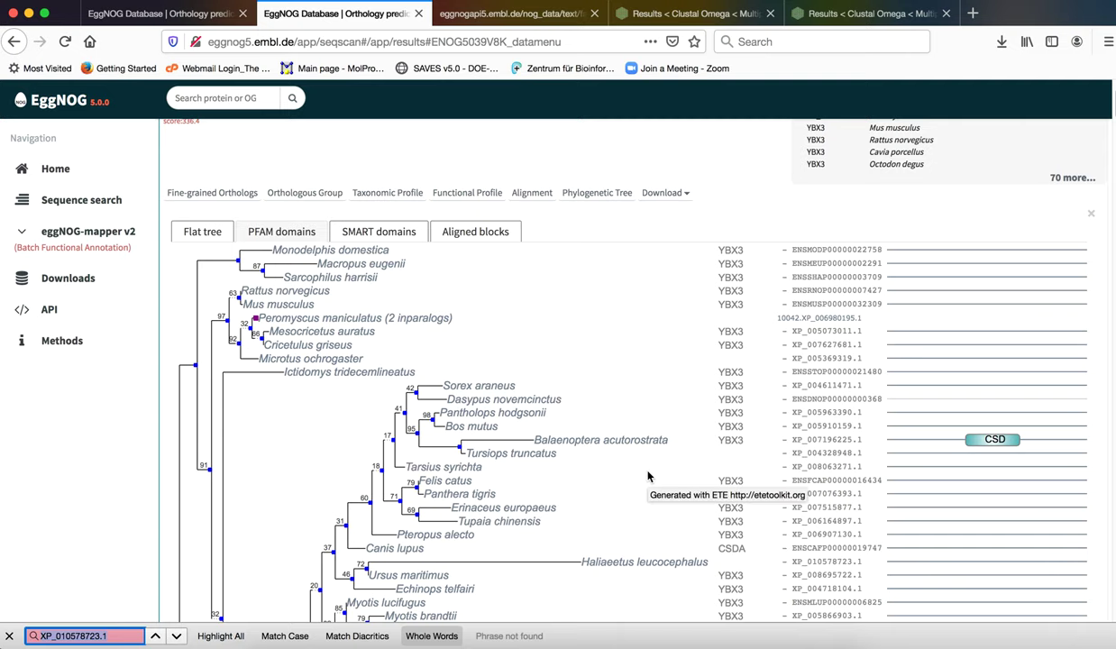
{"action": "scroll", "coordinate": [649, 478], "scroll_direction": "down", "scroll_amount": 1}
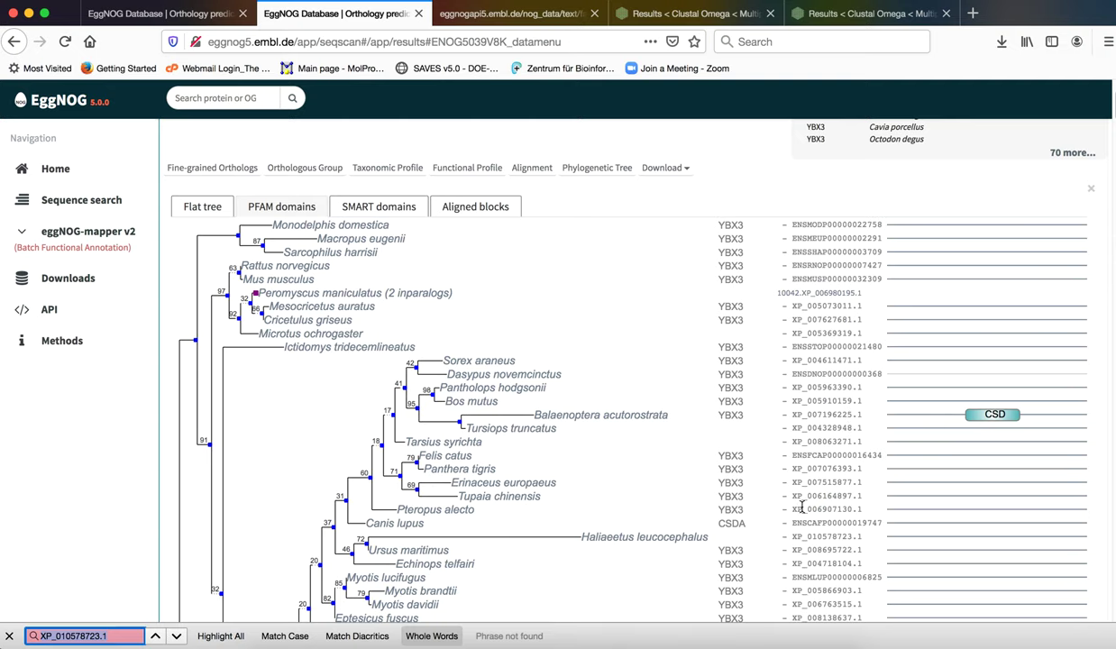
{"action": "scroll", "coordinate": [811, 503], "scroll_direction": "up", "scroll_amount": 2}
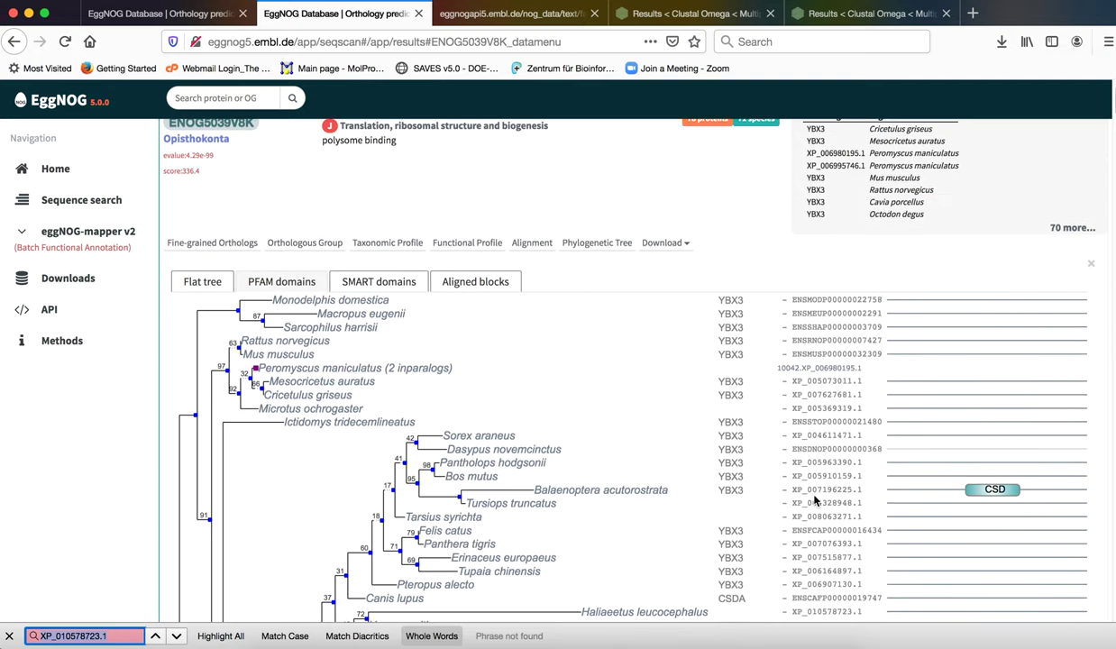
{"action": "scroll", "coordinate": [816, 500], "scroll_direction": "down", "scroll_amount": 4}
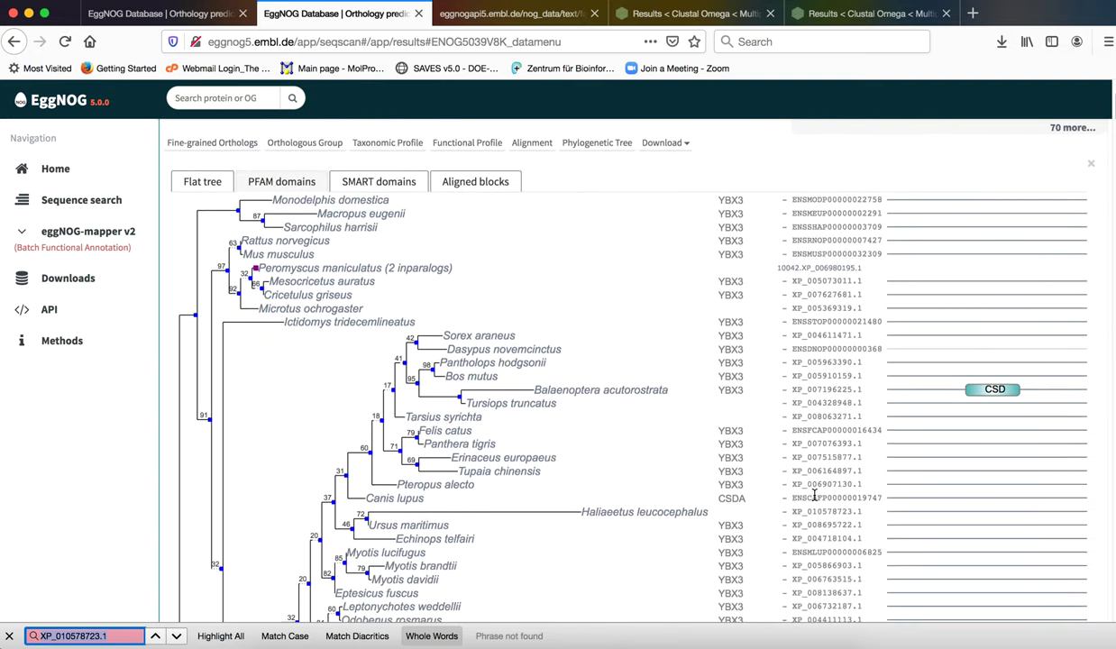
{"action": "scroll", "coordinate": [816, 500], "scroll_direction": "down", "scroll_amount": 7}
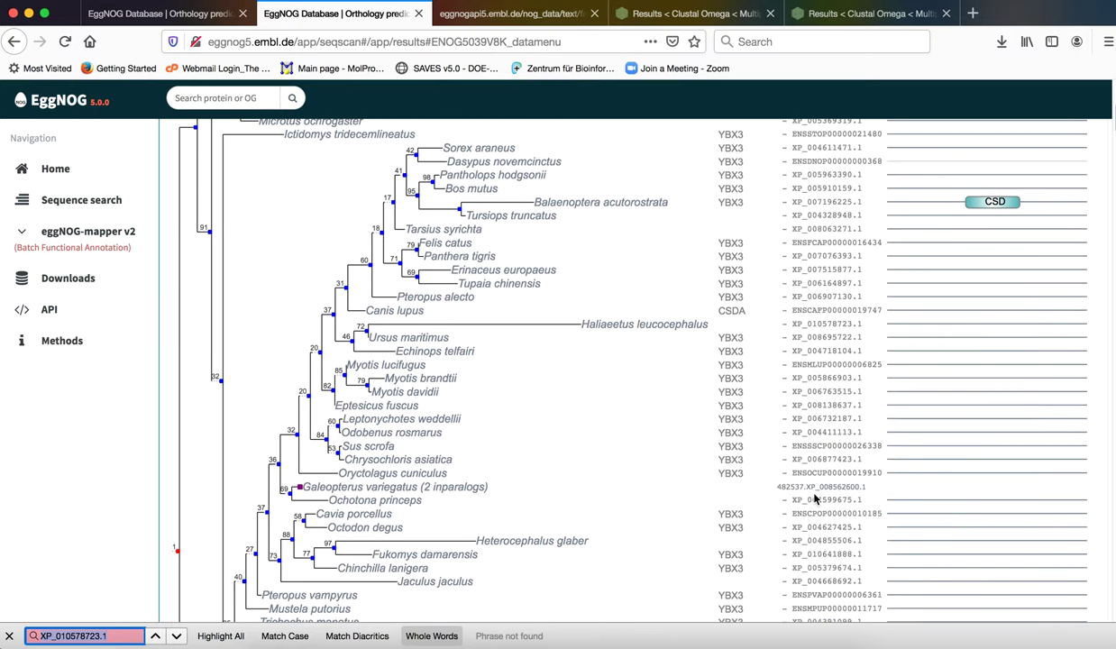
{"action": "scroll", "coordinate": [815, 498], "scroll_direction": "down", "scroll_amount": 5}
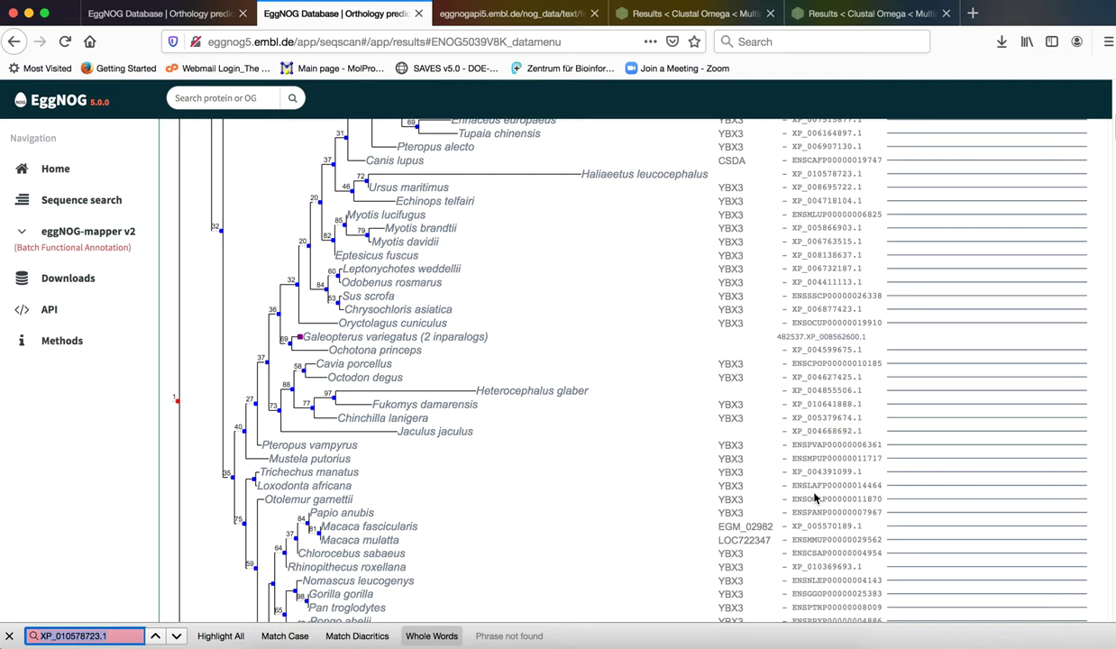
{"action": "scroll", "coordinate": [815, 496], "scroll_direction": "down", "scroll_amount": 2}
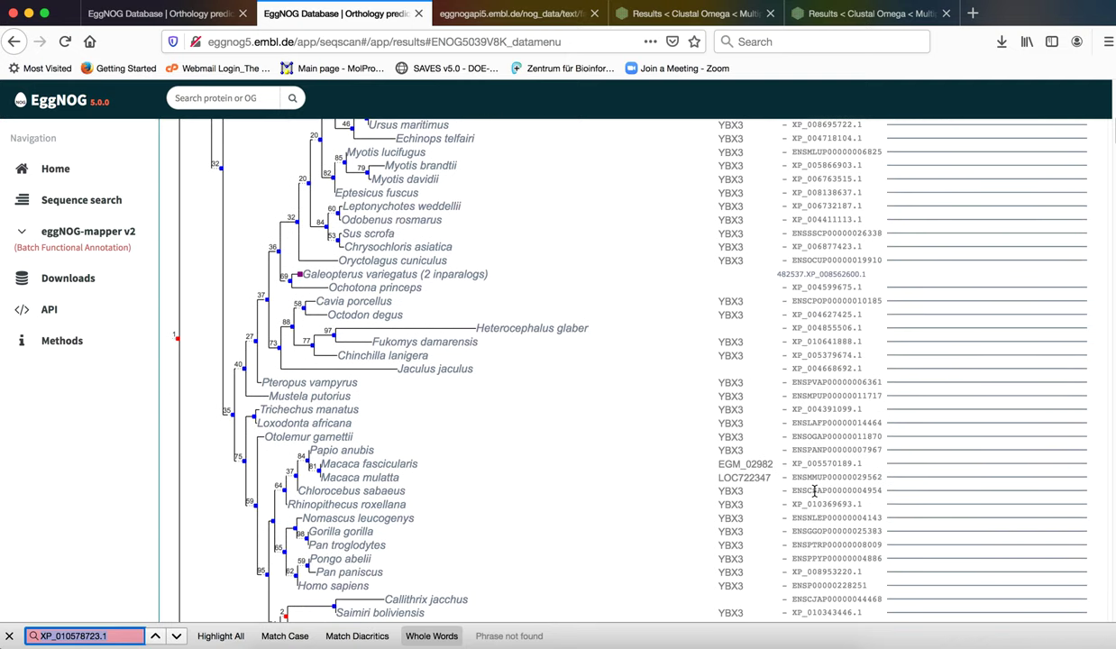
{"action": "scroll", "coordinate": [815, 492], "scroll_direction": "down", "scroll_amount": 4}
{"action": "scroll", "coordinate": [815, 494], "scroll_direction": "down", "scroll_amount": 3}
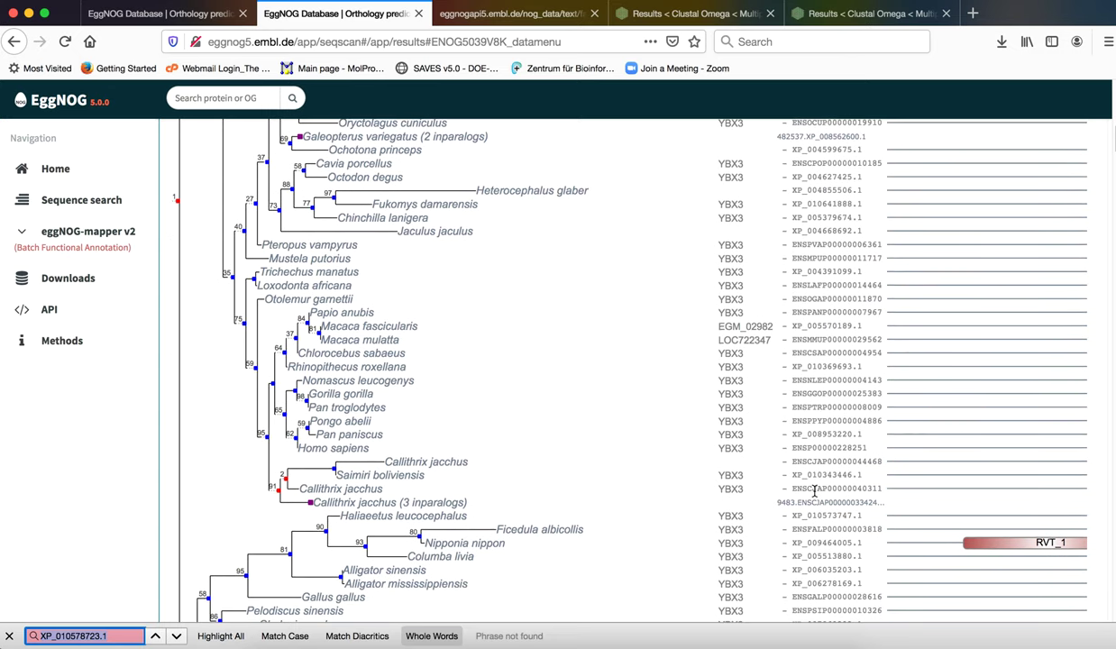
{"action": "scroll", "coordinate": [815, 491], "scroll_direction": "down", "scroll_amount": 2}
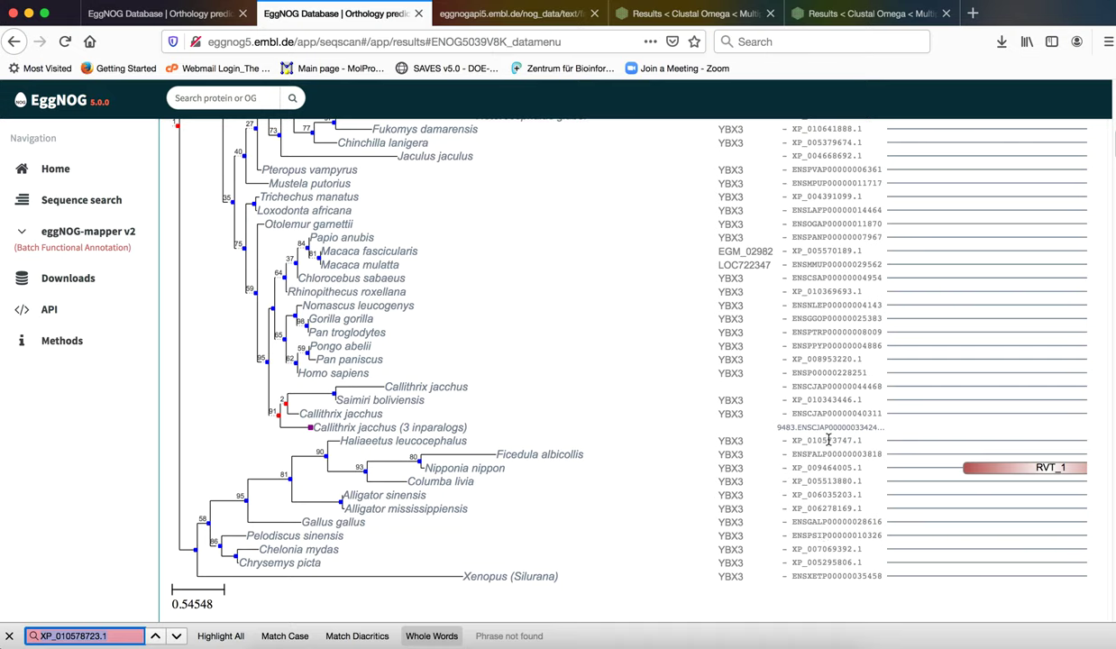
{"action": "scroll", "coordinate": [829, 439], "scroll_direction": "up", "scroll_amount": 2}
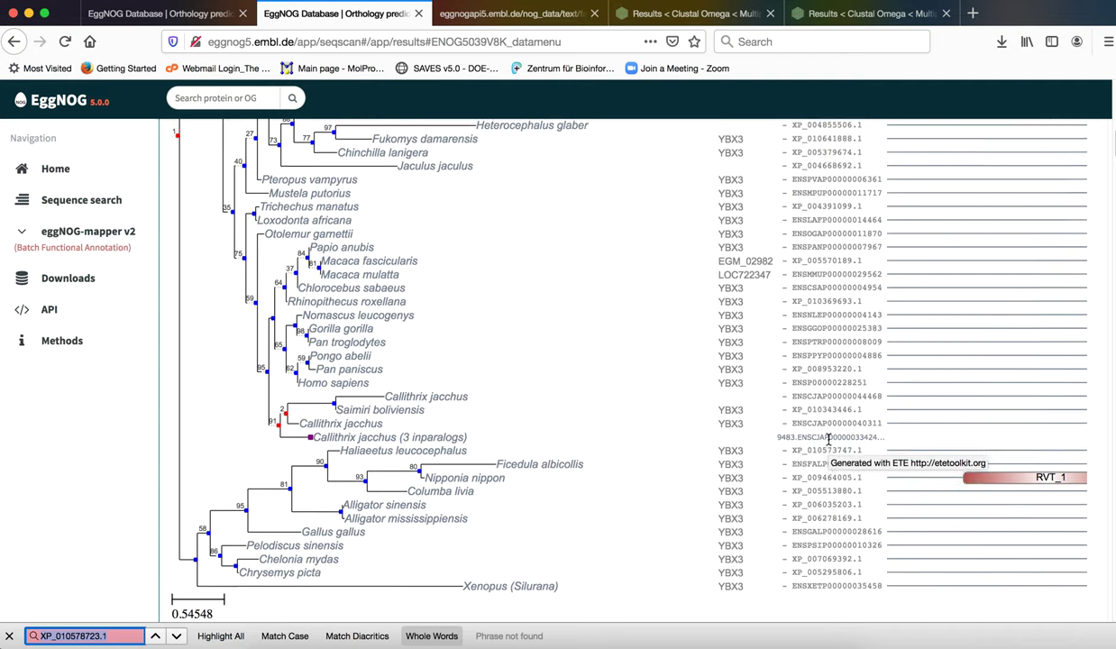
{"action": "scroll", "coordinate": [824, 440], "scroll_direction": "up", "scroll_amount": 3}
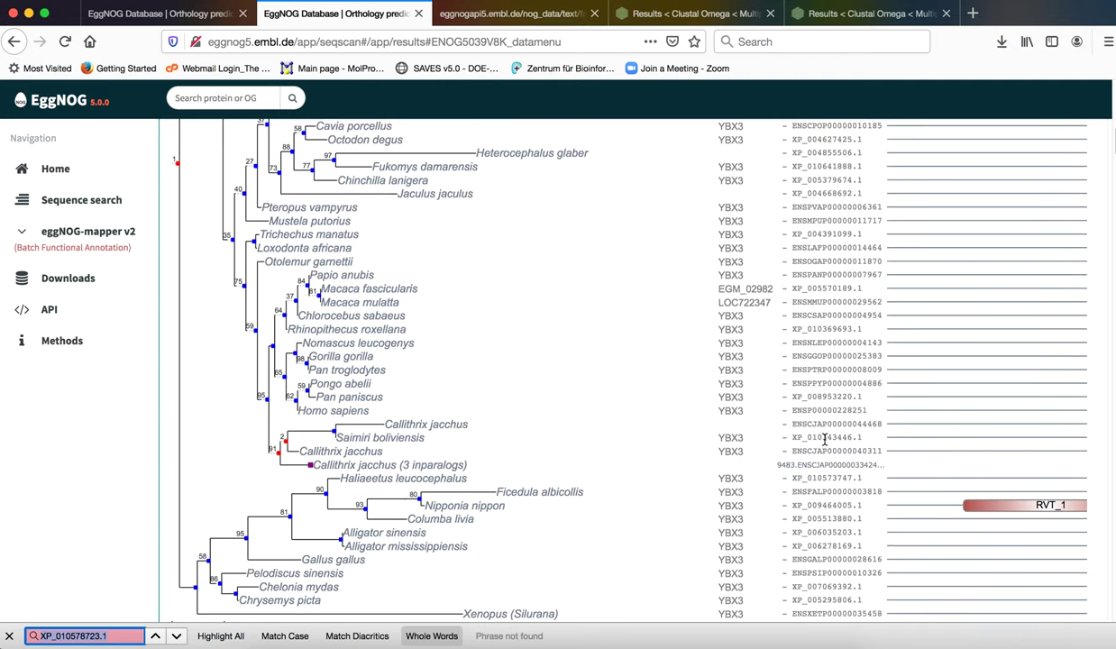
{"action": "scroll", "coordinate": [824, 440], "scroll_direction": "up", "scroll_amount": 3}
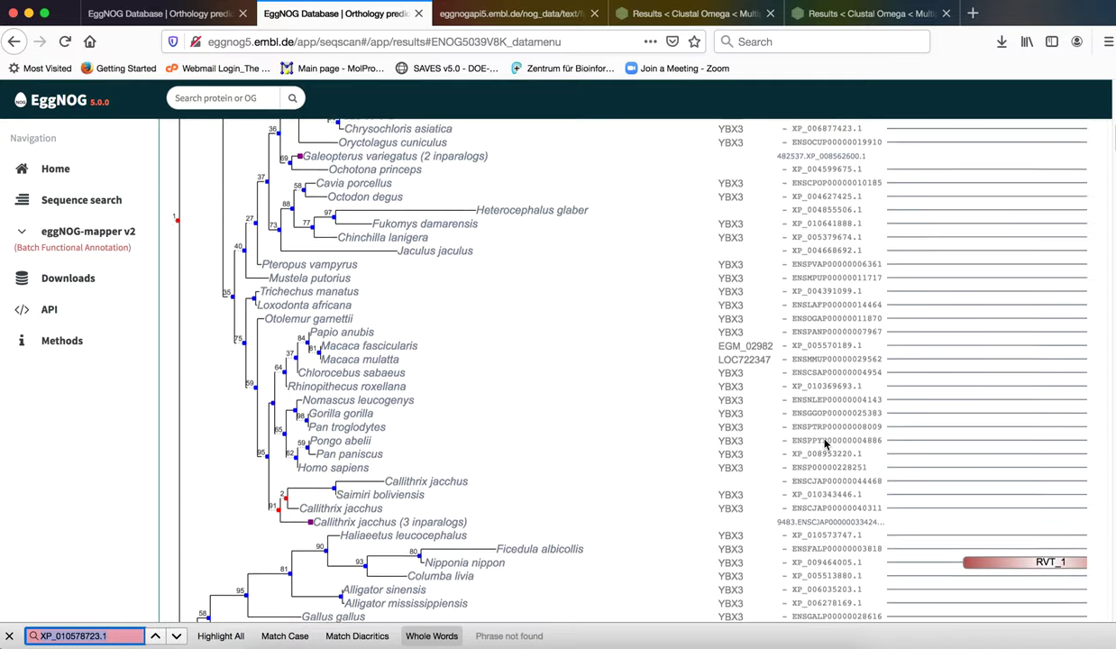
{"action": "scroll", "coordinate": [824, 439], "scroll_direction": "up", "scroll_amount": 6}
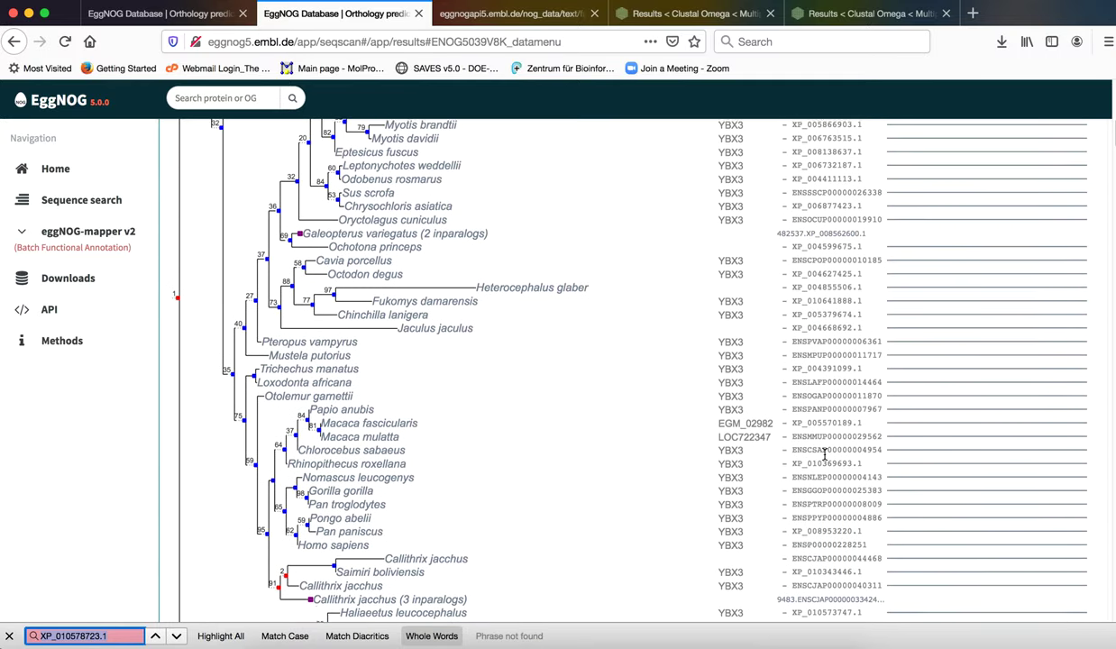
{"action": "scroll", "coordinate": [824, 456], "scroll_direction": "up", "scroll_amount": 5}
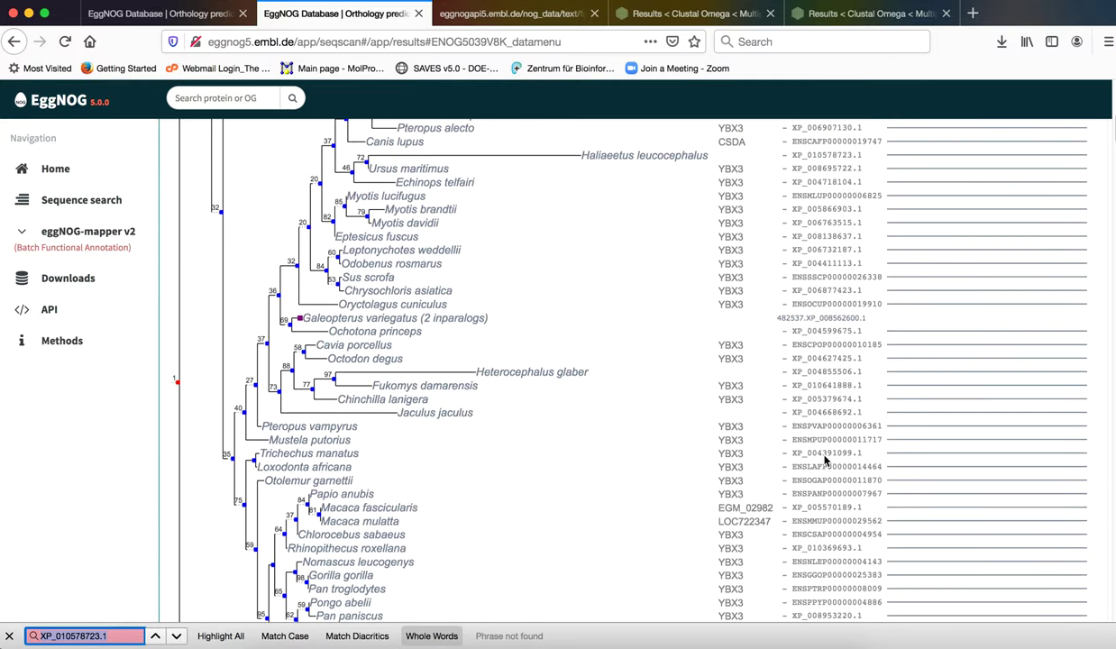
{"action": "scroll", "coordinate": [824, 457], "scroll_direction": "up", "scroll_amount": 5}
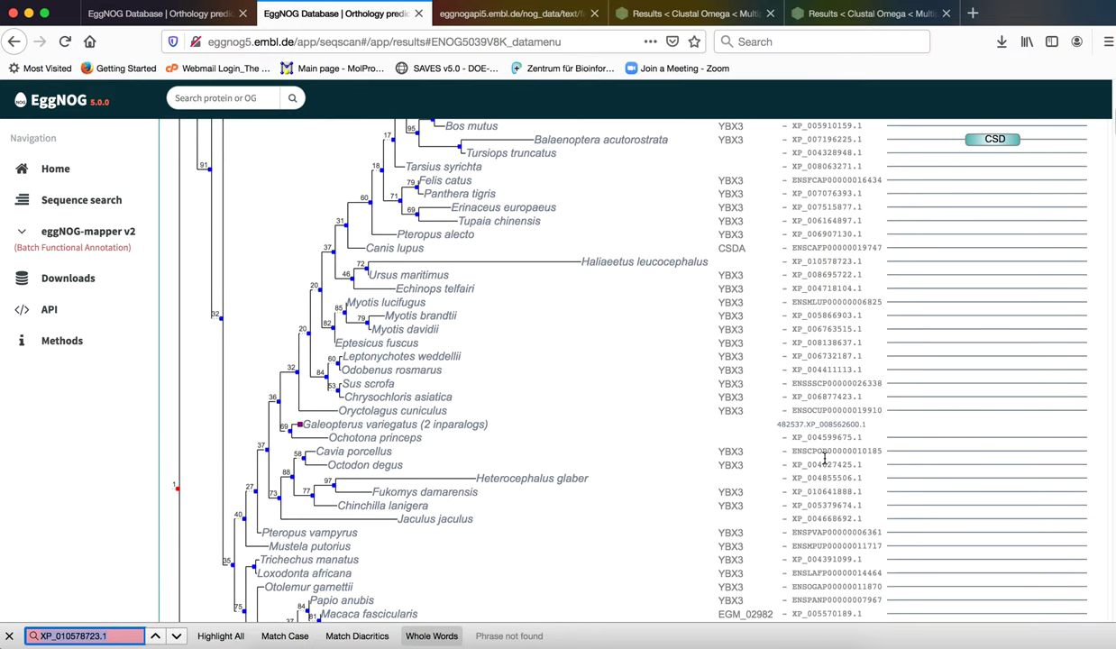
{"action": "scroll", "coordinate": [824, 458], "scroll_direction": "up", "scroll_amount": 1}
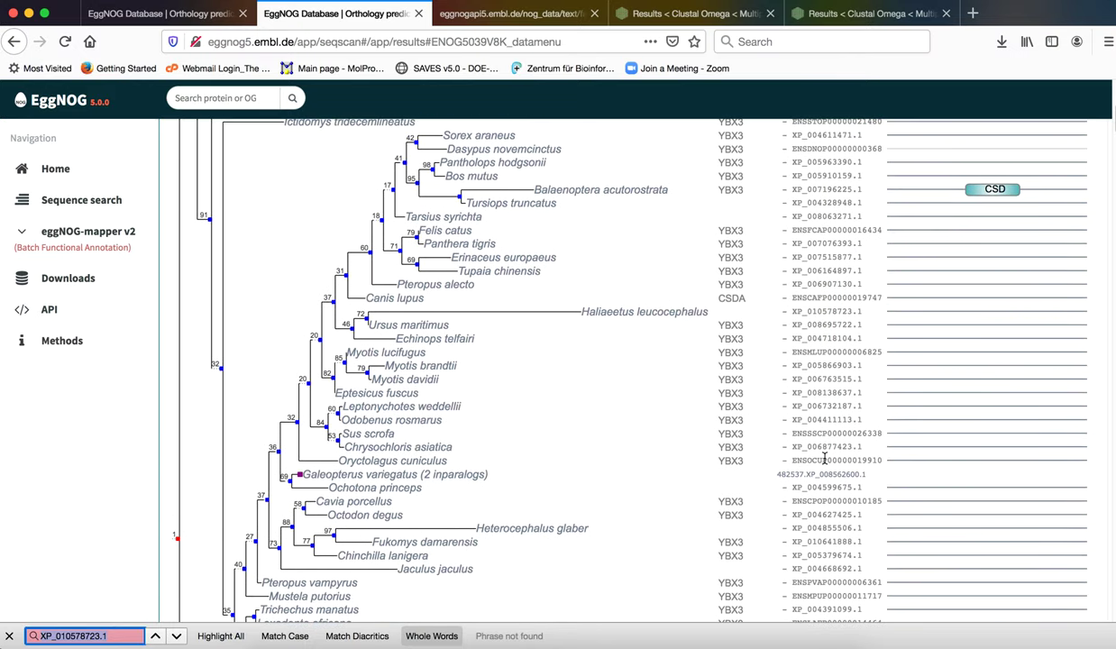
{"action": "scroll", "coordinate": [824, 458], "scroll_direction": "up", "scroll_amount": 1}
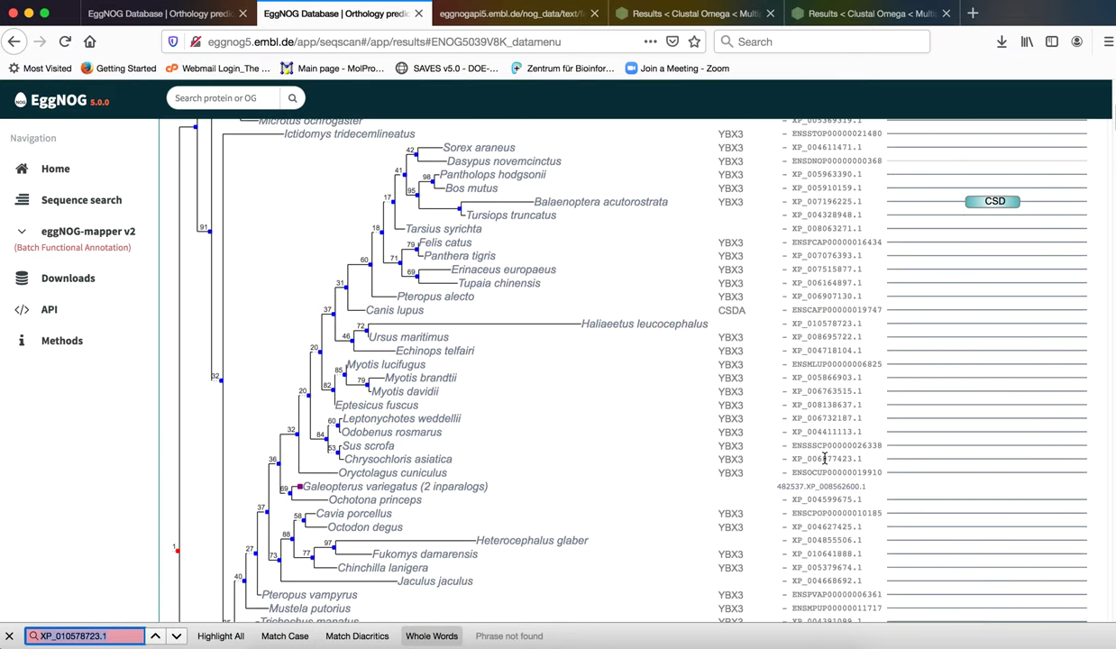
- Copy that leaf's species name, Haliaeetus leucocephalus
{"action": "left_click", "coordinate": [794, 323]}
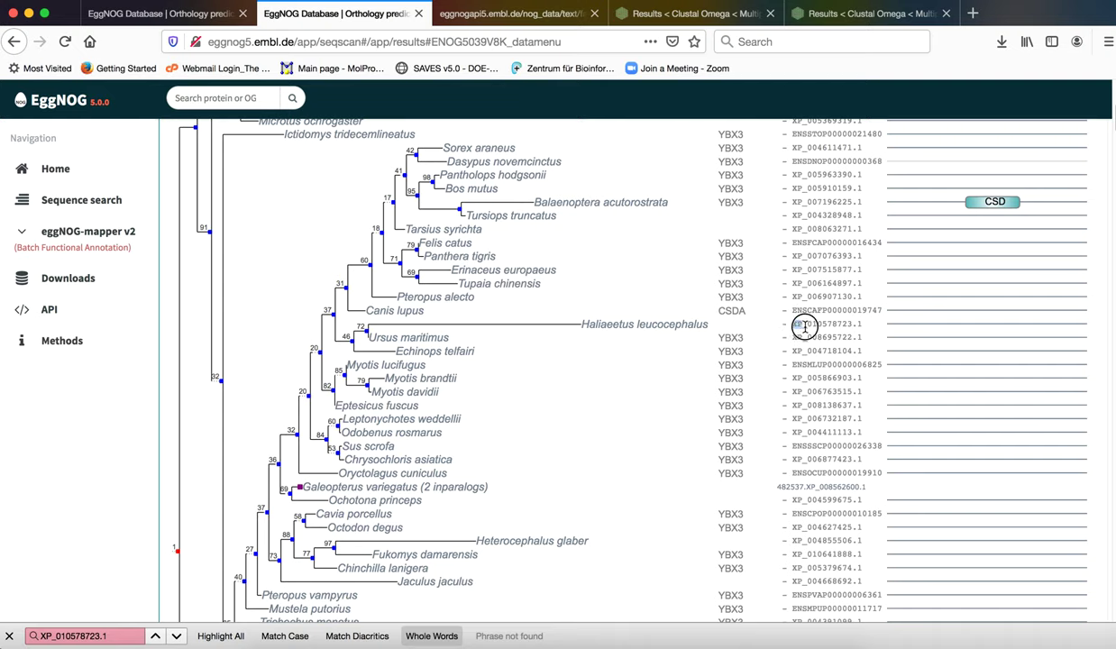
{"action": "left_click_drag", "start_coordinate": [805, 328], "coordinate": [860, 322]}
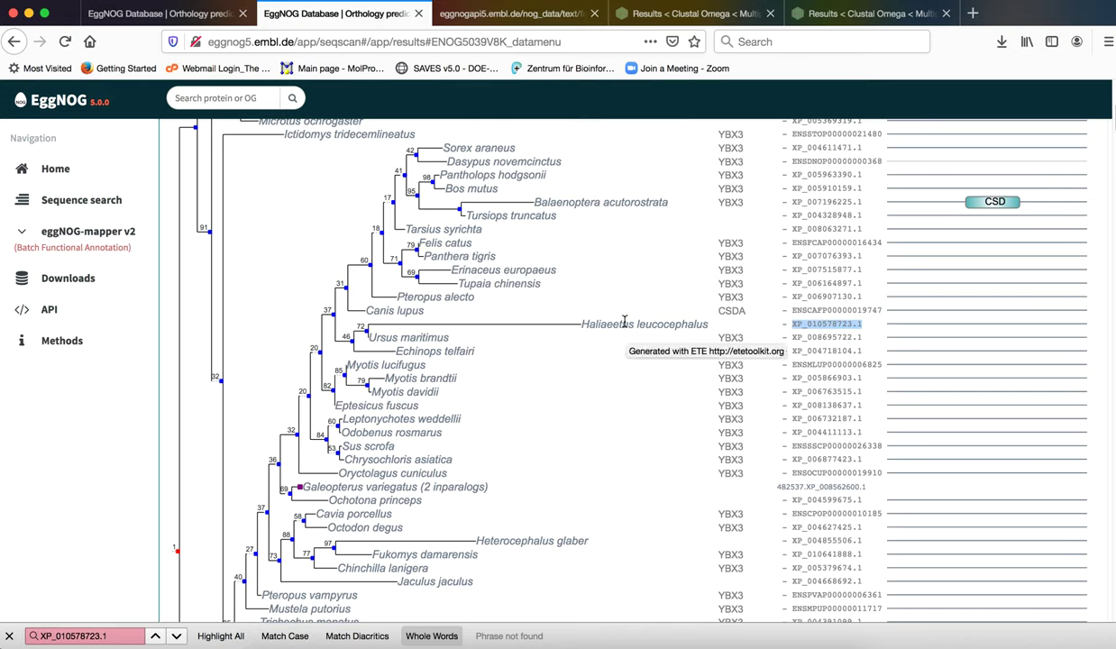
{"action": "left_click_drag", "start_coordinate": [577, 323], "coordinate": [708, 322]}
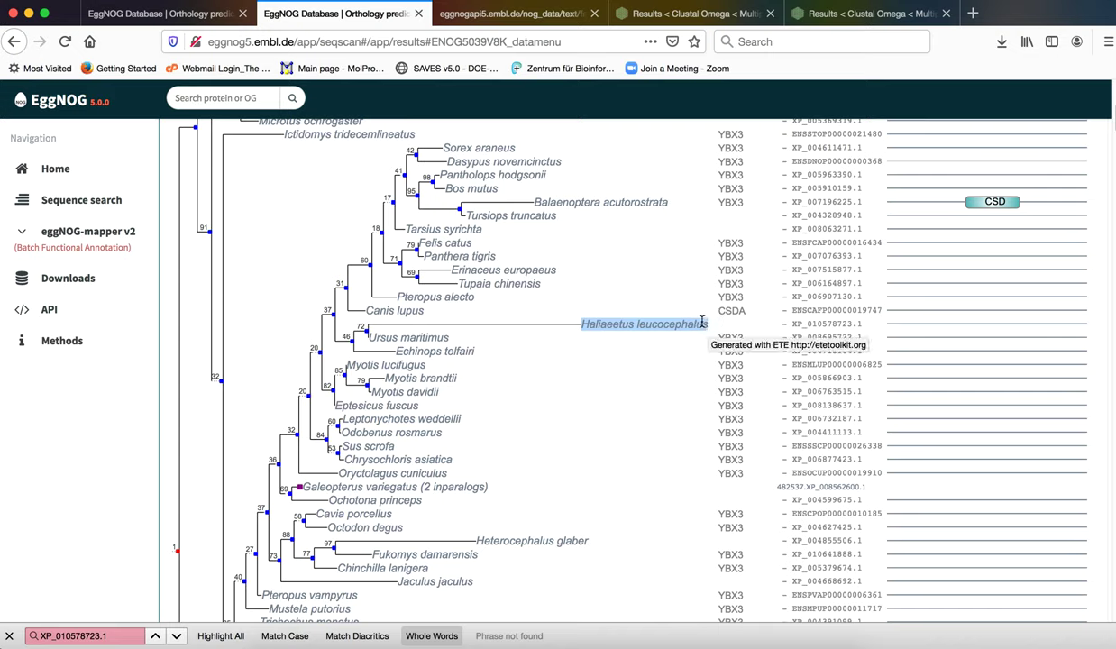
{"action": "right_click", "coordinate": [678, 322]}
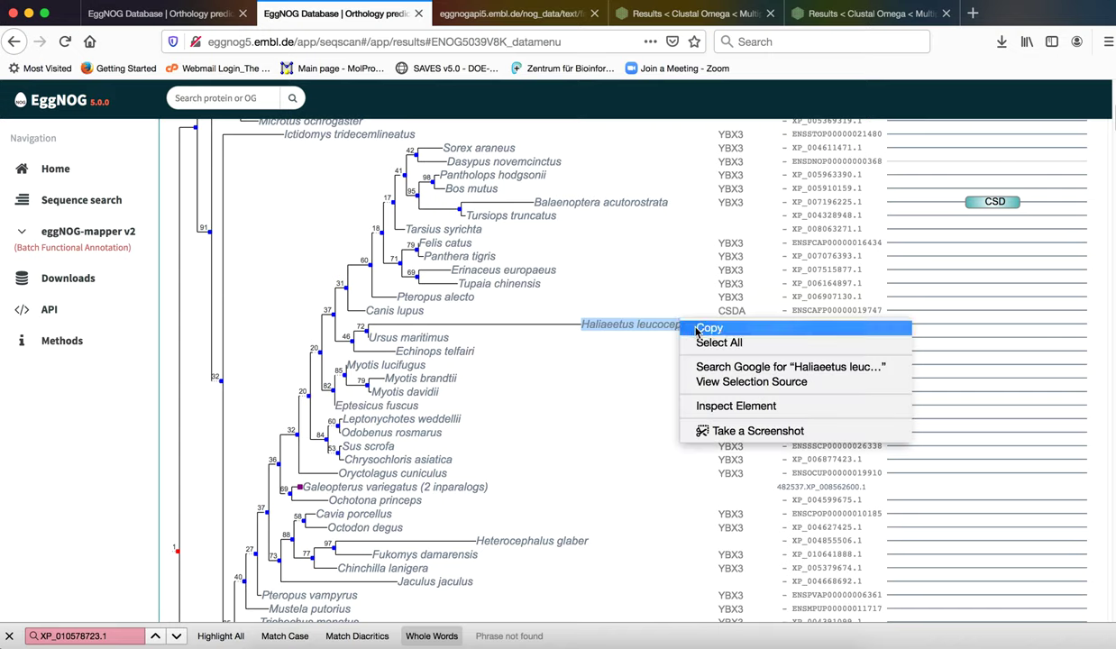
{"action": "left_click", "coordinate": [676, 316]}
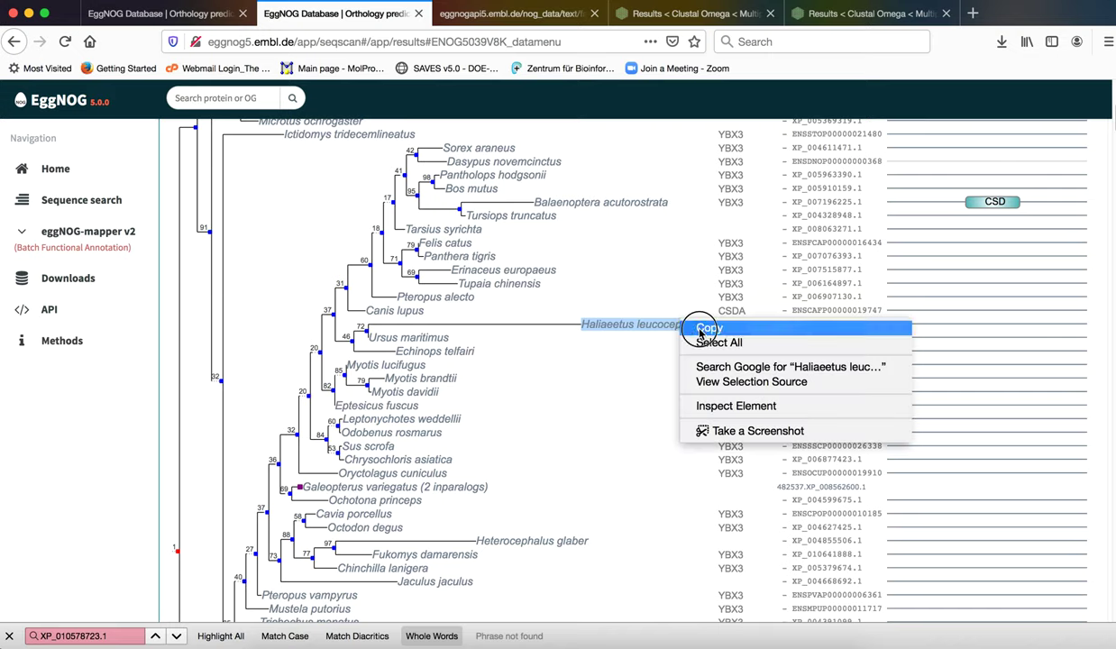
{"action": "left_click", "coordinate": [973, 14]}
{"action": "left_click", "coordinate": [501, 246]}
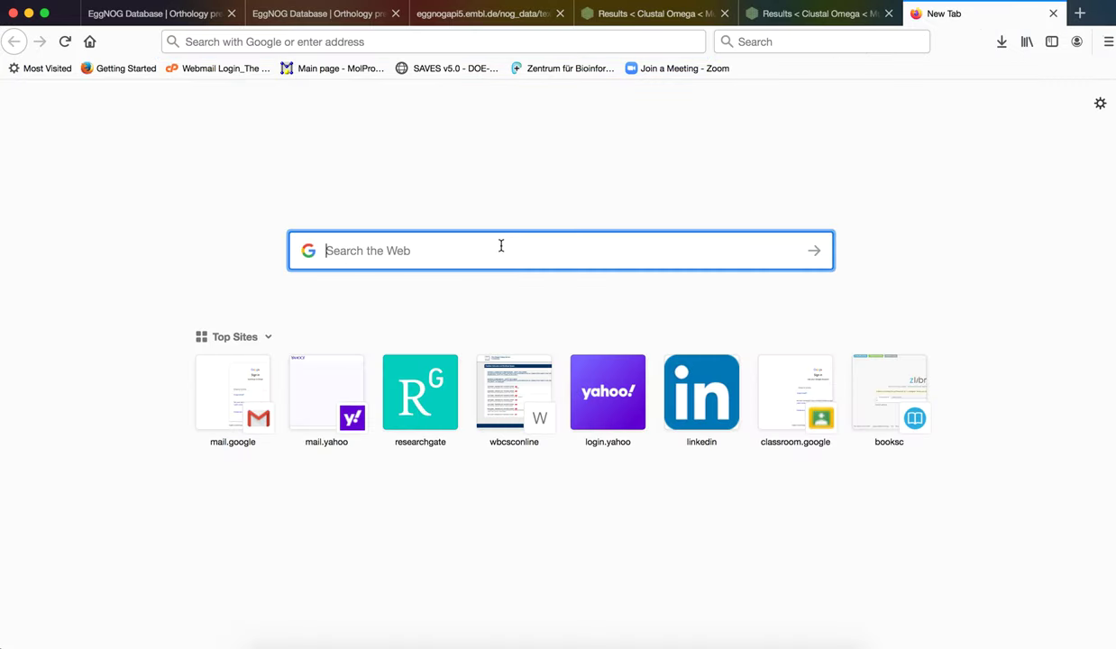
{"action": "key", "text": "super+v"}
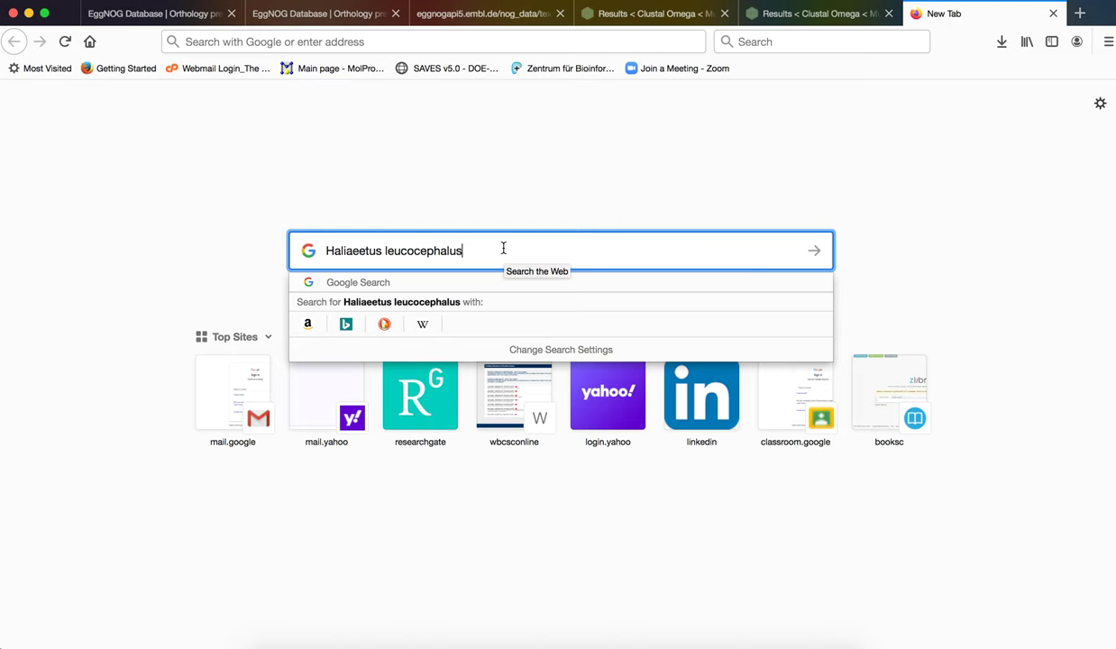
{"action": "key", "text": "Return"}
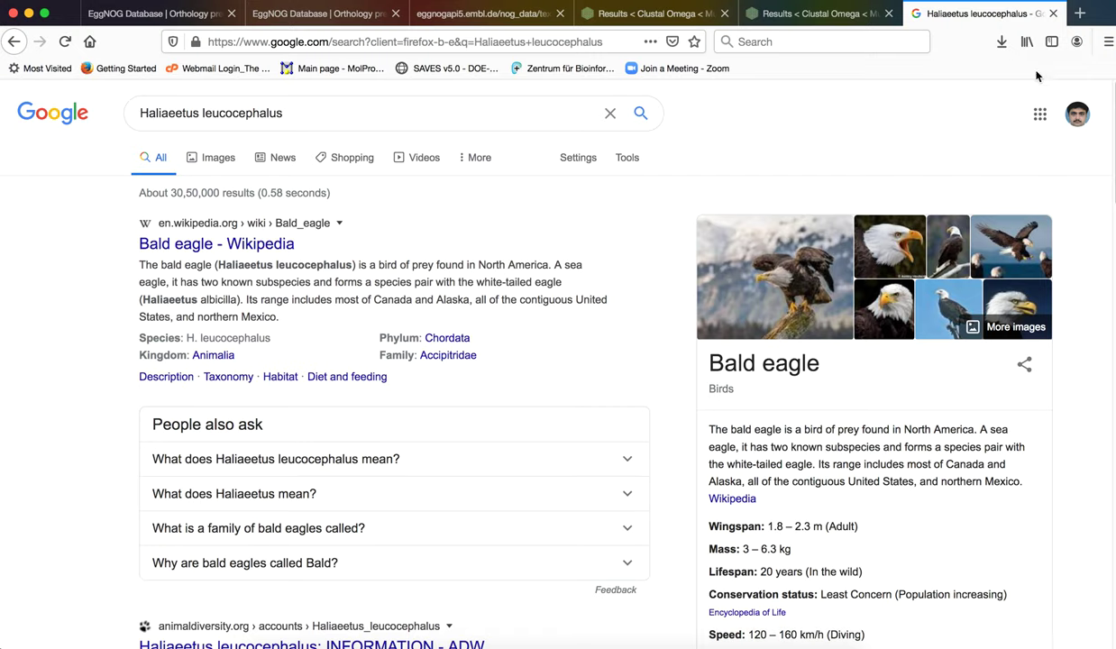
{"action": "left_click", "coordinate": [1053, 15]}
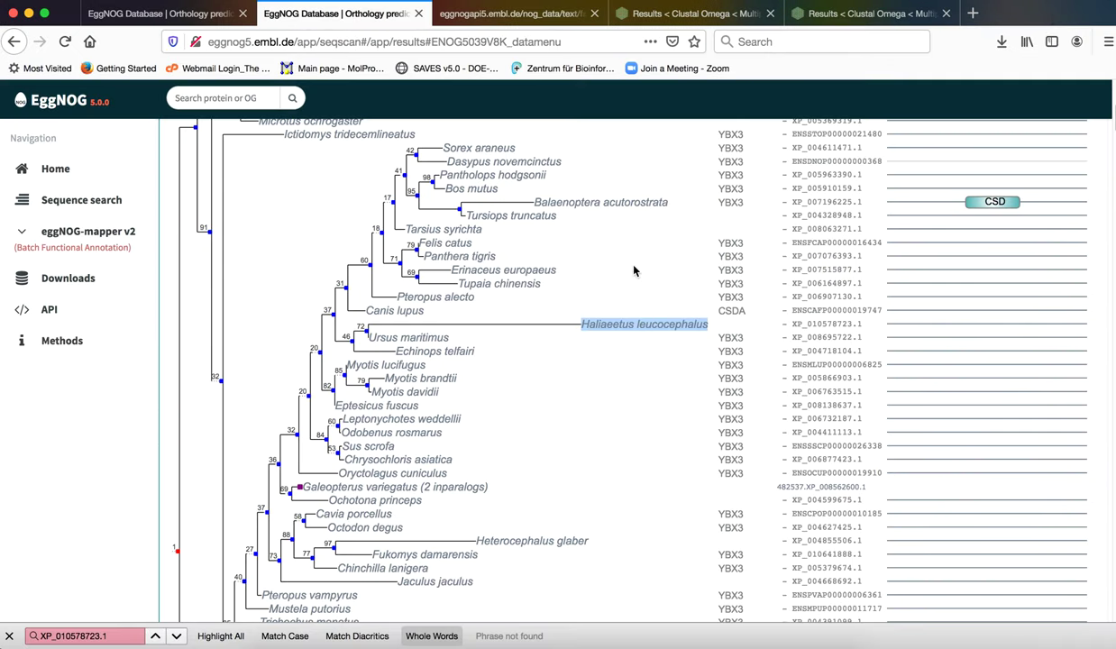
{"action": "left_click", "coordinate": [683, 17]}
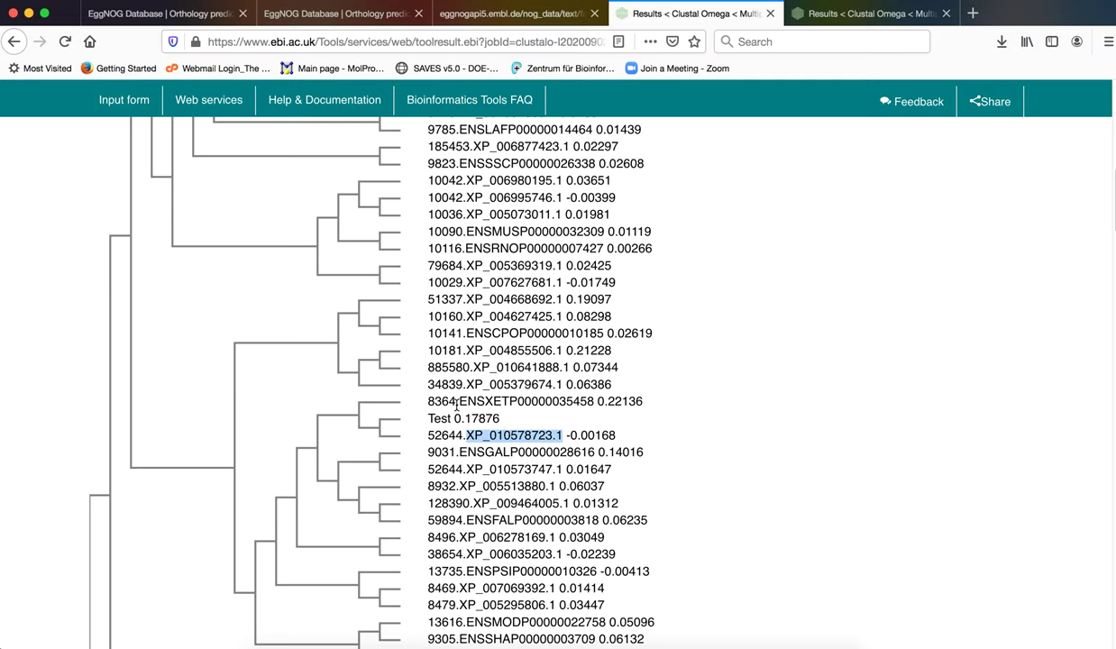
{"action": "left_click_drag", "start_coordinate": [461, 401], "coordinate": [594, 399]}
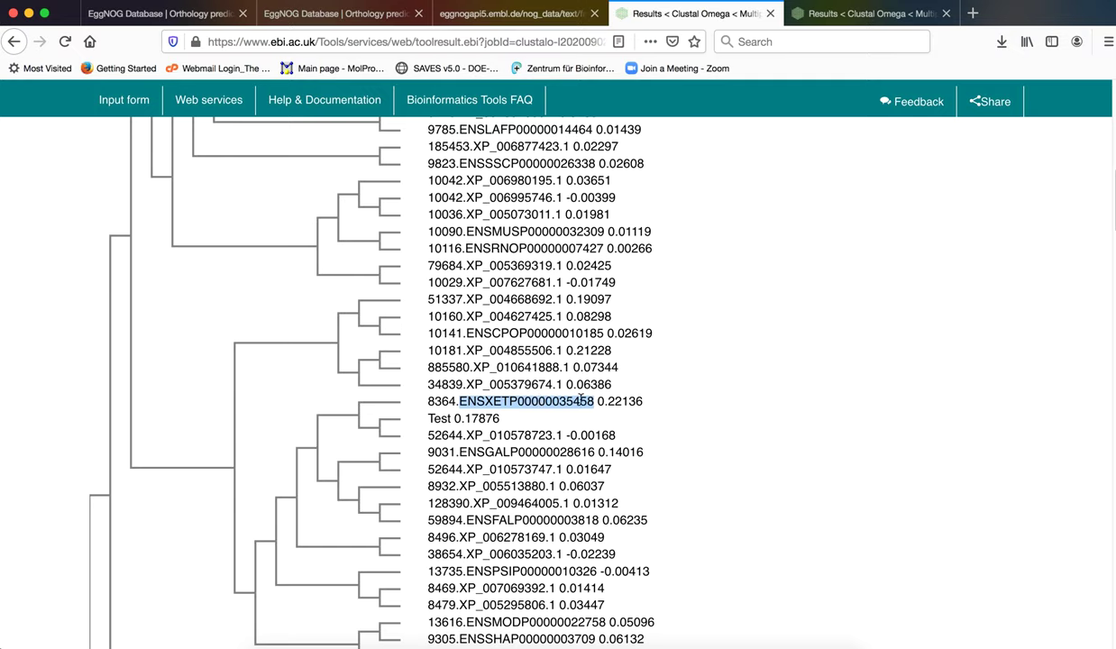
{"action": "right_click", "coordinate": [565, 401]}
{"action": "left_click", "coordinate": [573, 411]}
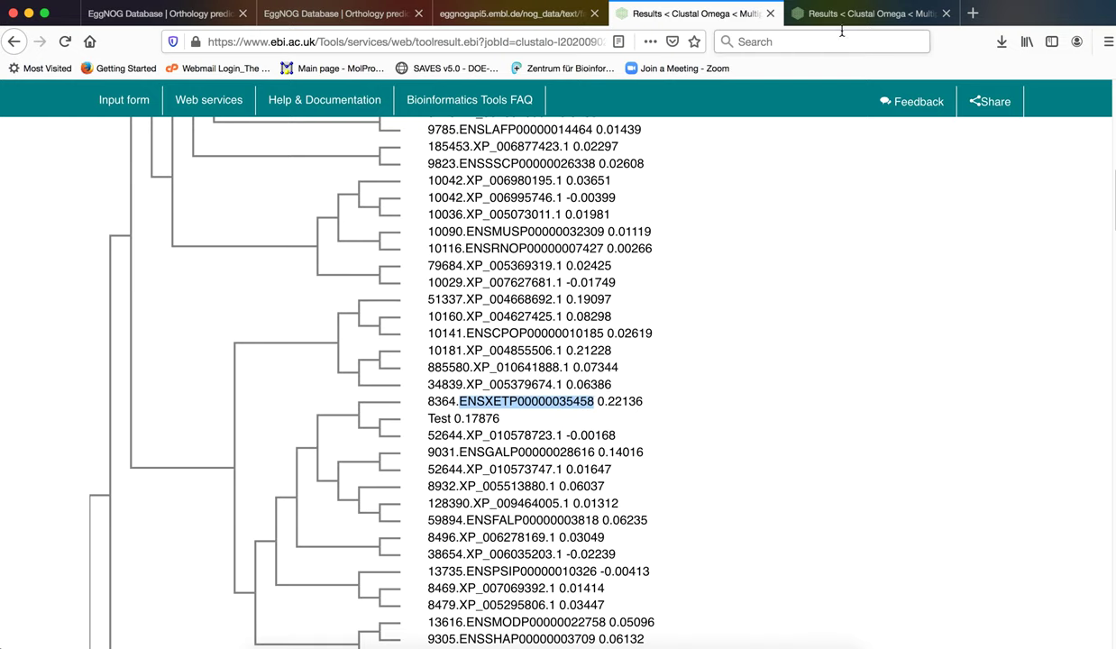
{"action": "left_click", "coordinate": [370, 14]}
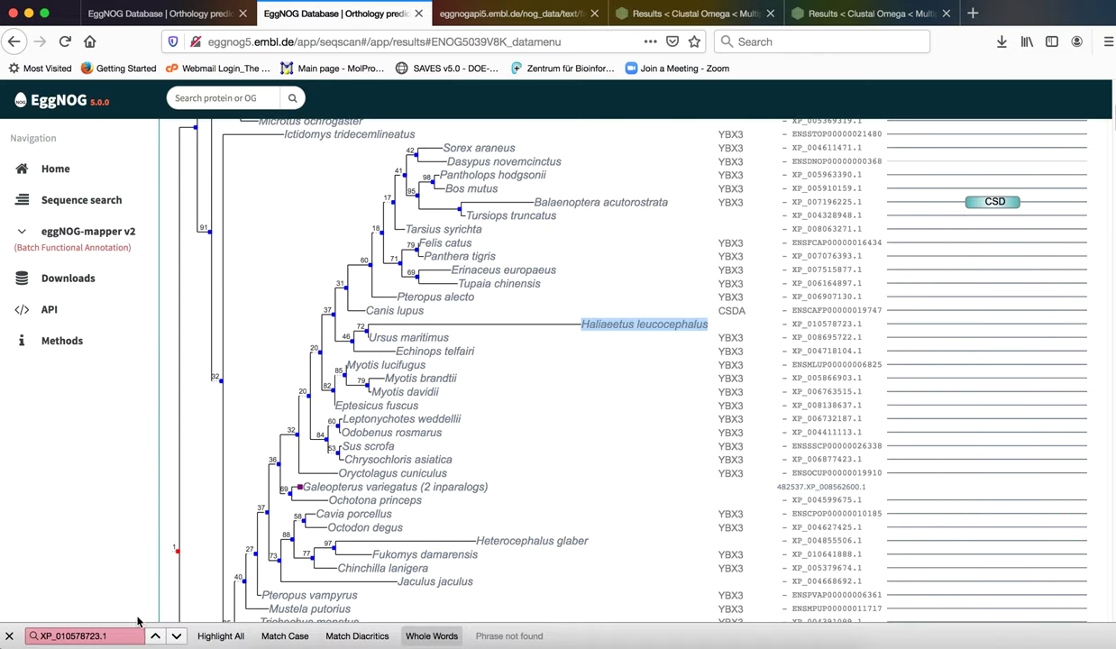
{"action": "left_click_drag", "start_coordinate": [112, 635], "coordinate": [45, 629]}
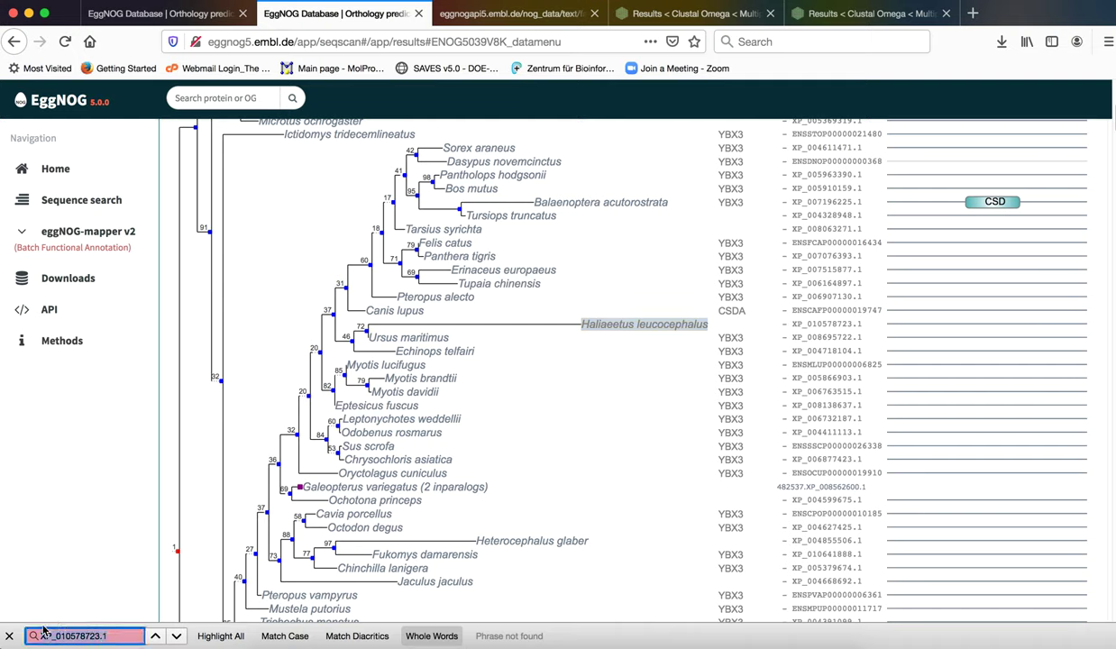
{"action": "key", "text": "super+v"}
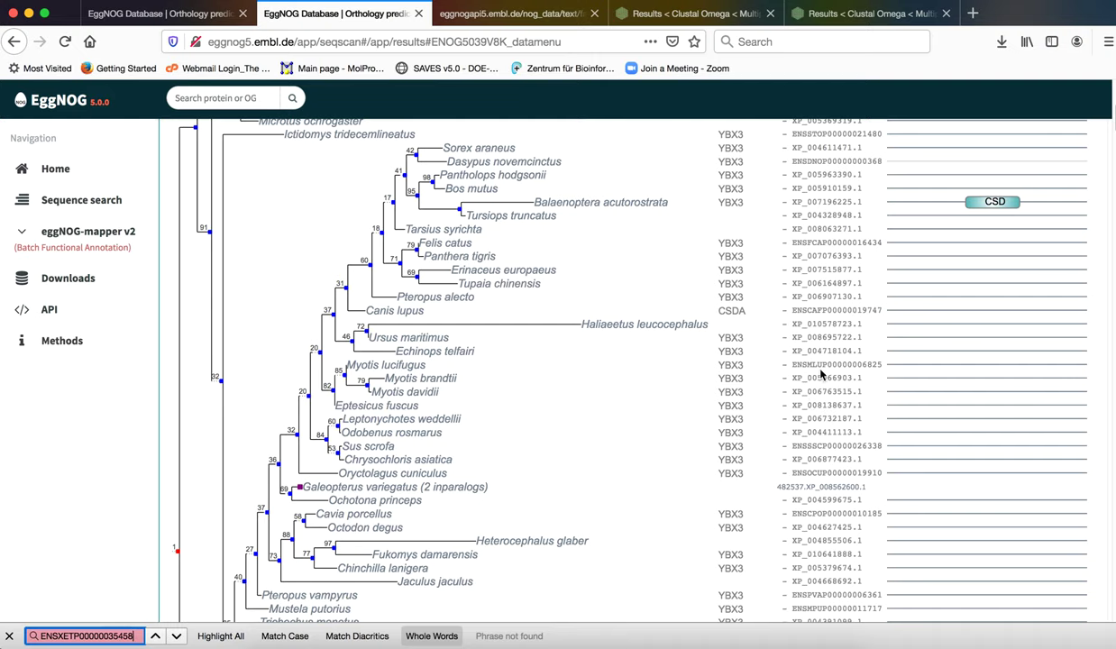
{"action": "scroll", "coordinate": [820, 366], "scroll_direction": "up", "scroll_amount": 3}
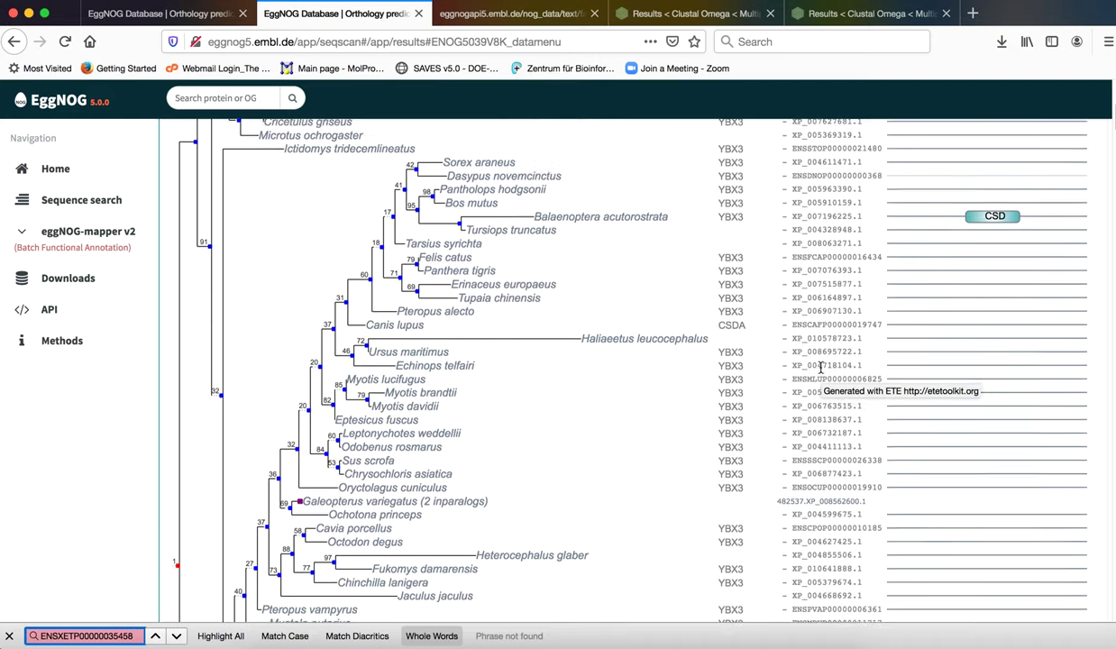
{"action": "scroll", "coordinate": [820, 370], "scroll_direction": "up", "scroll_amount": 5}
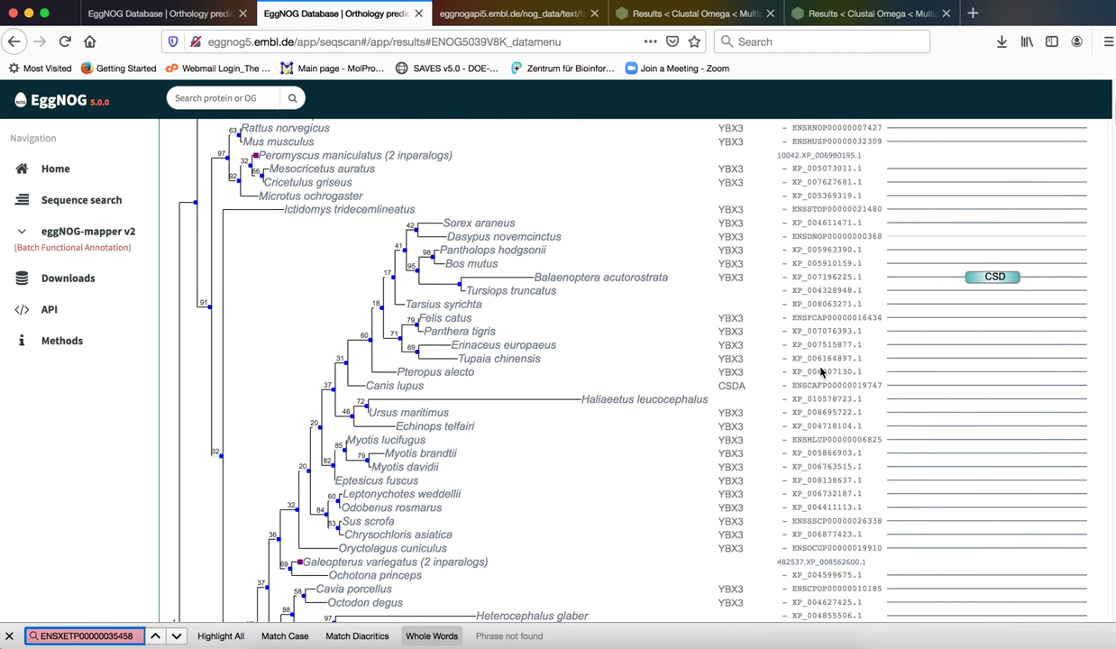
{"action": "scroll", "coordinate": [820, 368], "scroll_direction": "up", "scroll_amount": 2}
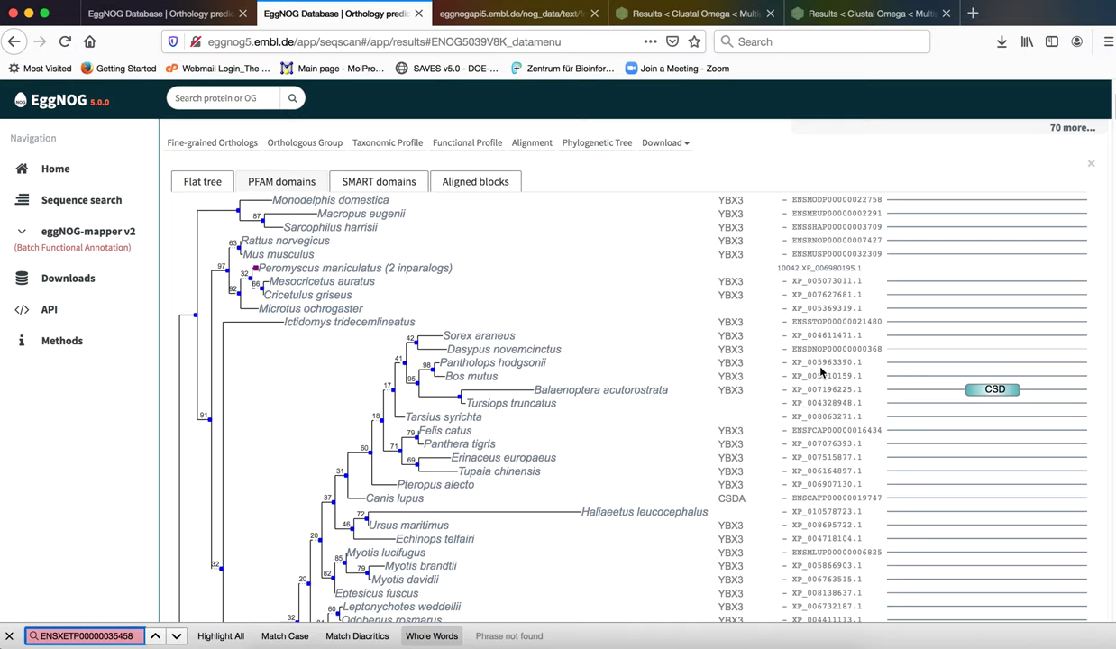
{"action": "scroll", "coordinate": [820, 370], "scroll_direction": "down", "scroll_amount": 3}
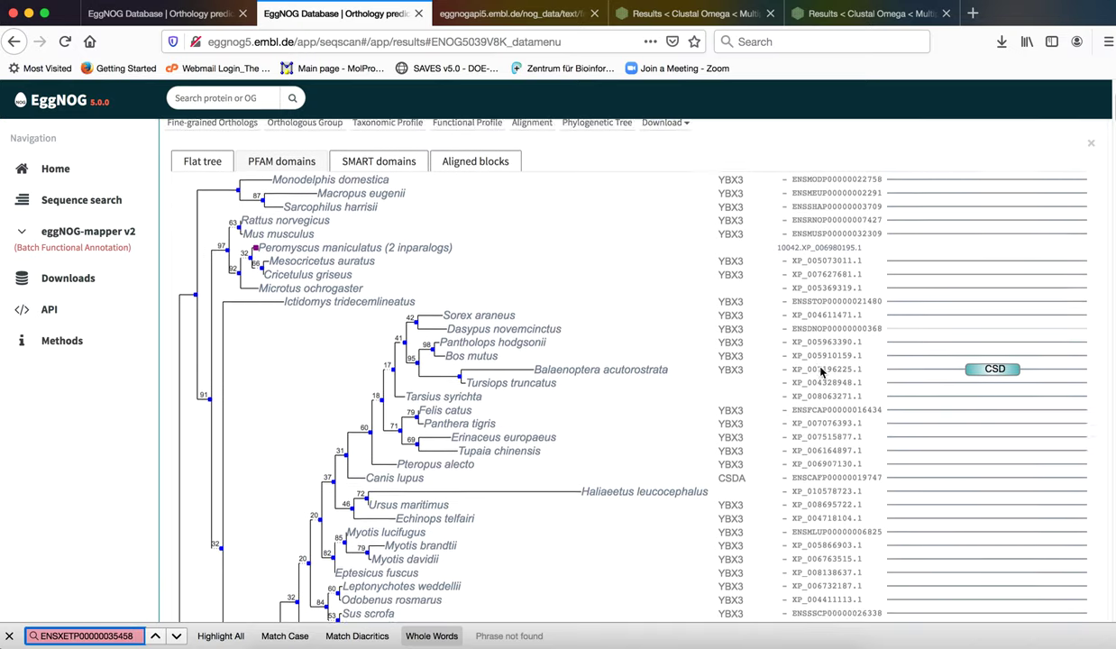
{"action": "scroll", "coordinate": [820, 367], "scroll_direction": "down", "scroll_amount": 3}
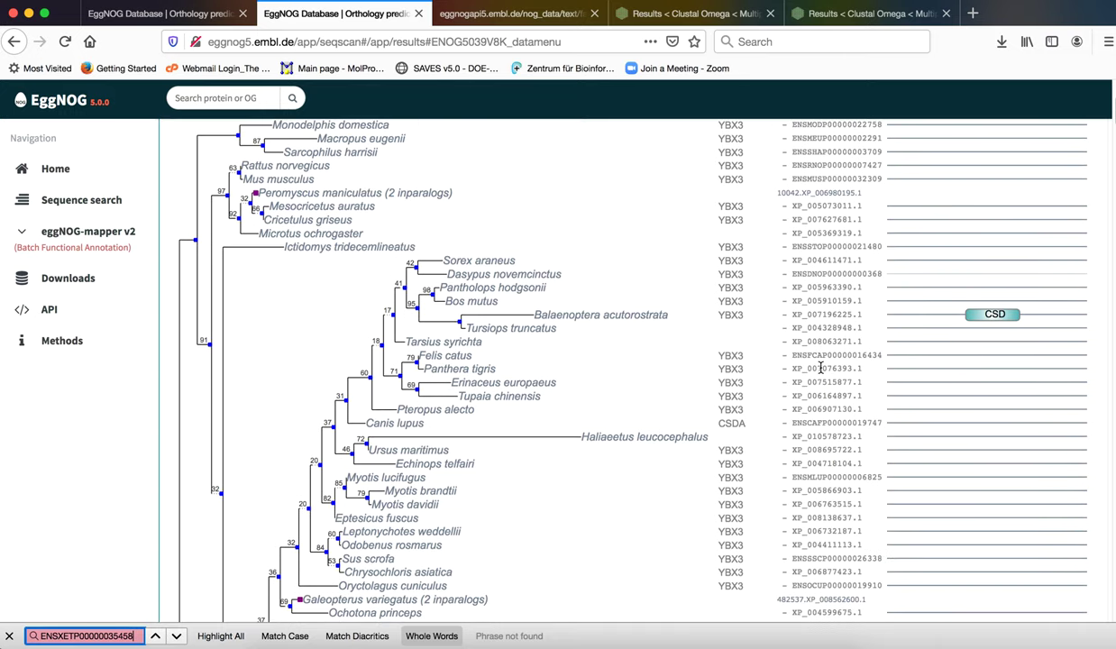
{"action": "scroll", "coordinate": [820, 369], "scroll_direction": "down", "scroll_amount": 3}
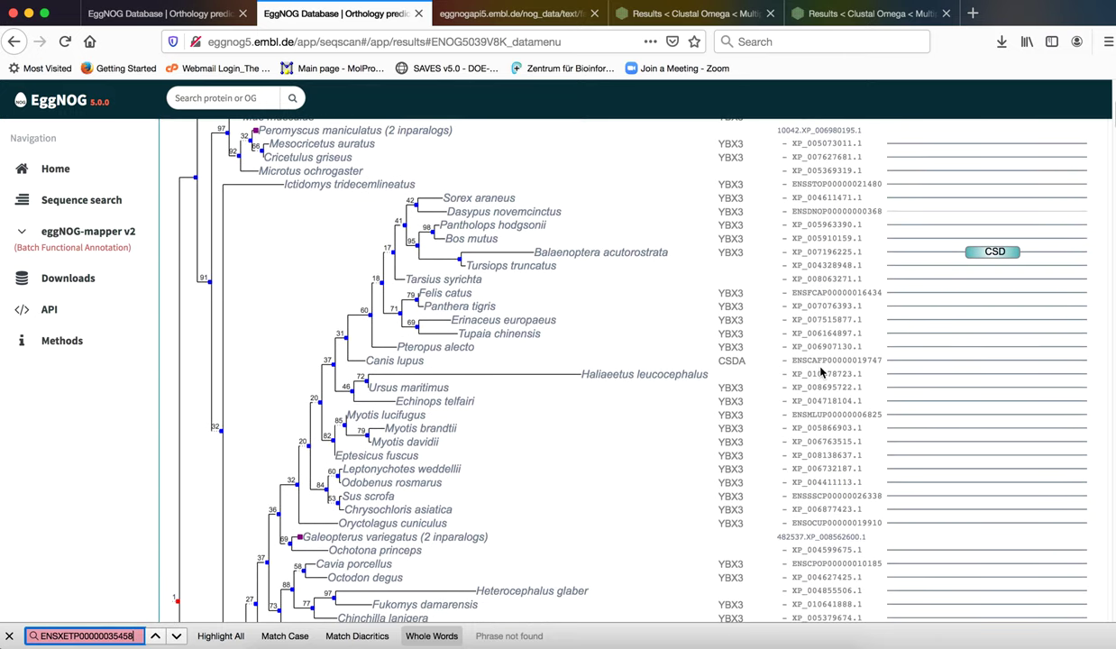
{"action": "scroll", "coordinate": [820, 368], "scroll_direction": "down", "scroll_amount": 6}
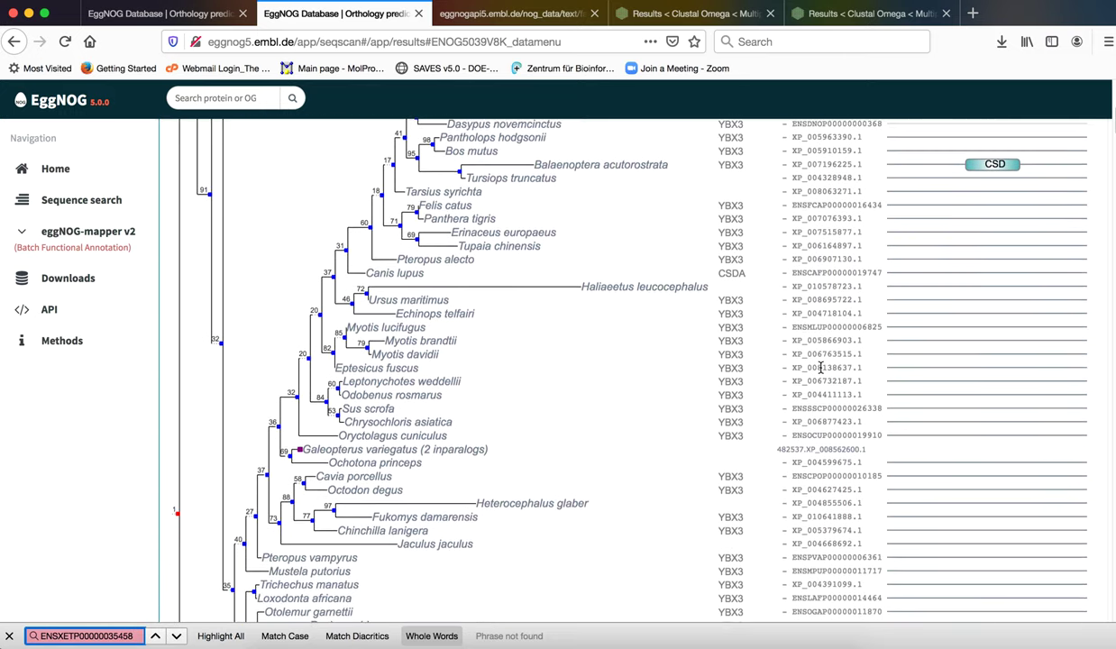
{"action": "scroll", "coordinate": [821, 368], "scroll_direction": "down", "scroll_amount": 4}
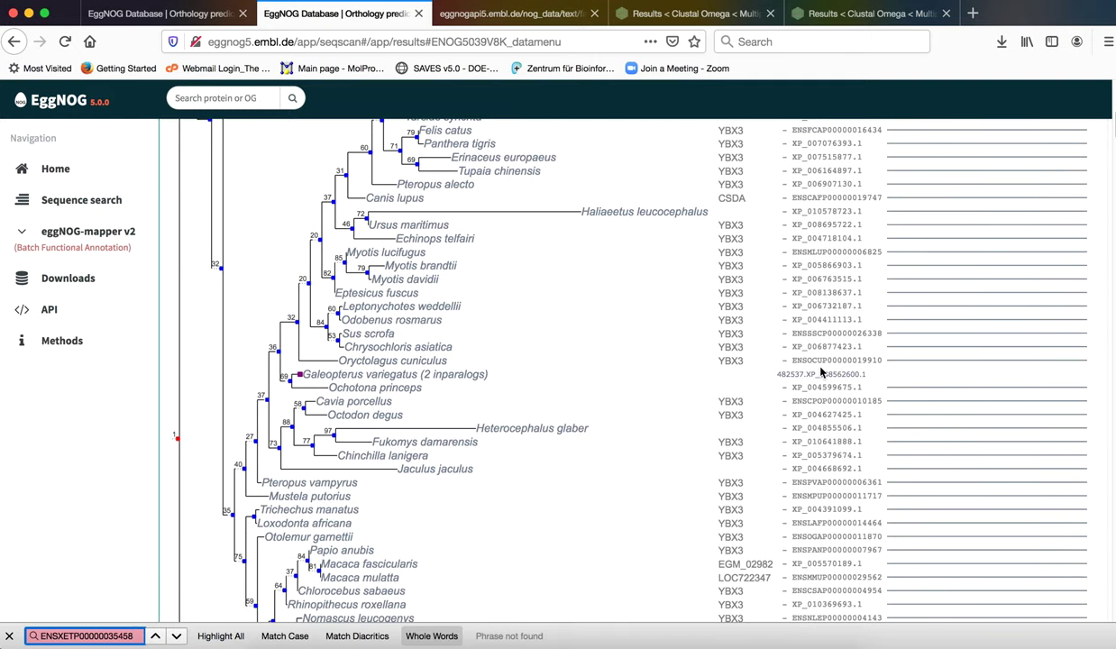
{"action": "scroll", "coordinate": [821, 368], "scroll_direction": "down", "scroll_amount": 8}
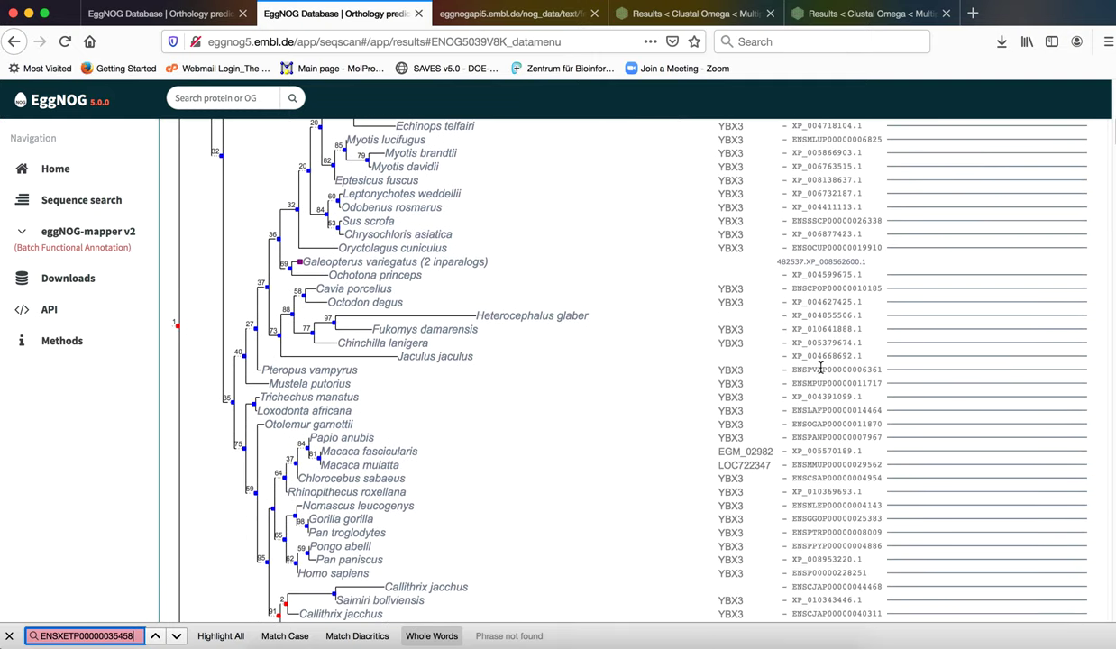
{"action": "scroll", "coordinate": [820, 369], "scroll_direction": "down", "scroll_amount": 3}
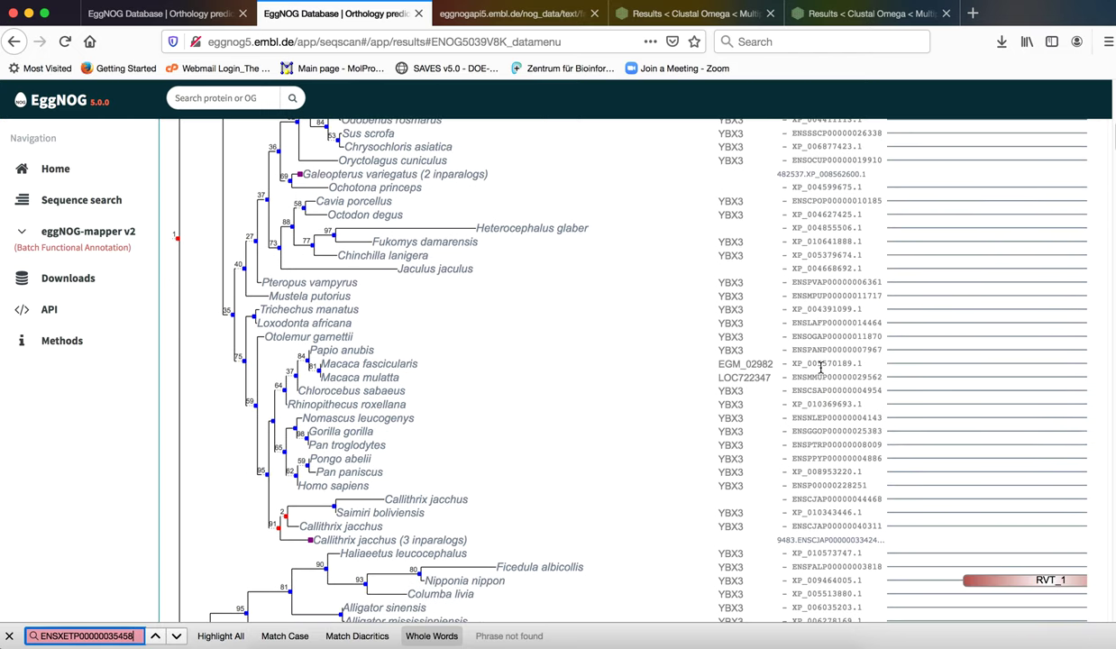
{"action": "scroll", "coordinate": [820, 368], "scroll_direction": "down", "scroll_amount": 2}
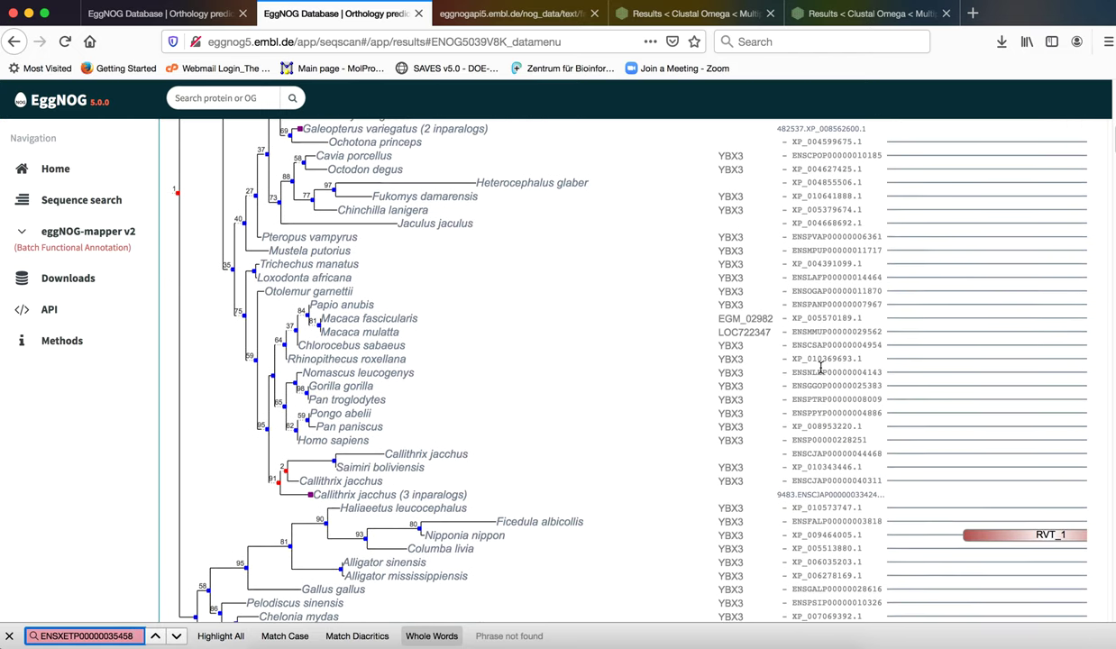
{"action": "scroll", "coordinate": [821, 368], "scroll_direction": "down", "scroll_amount": 4}
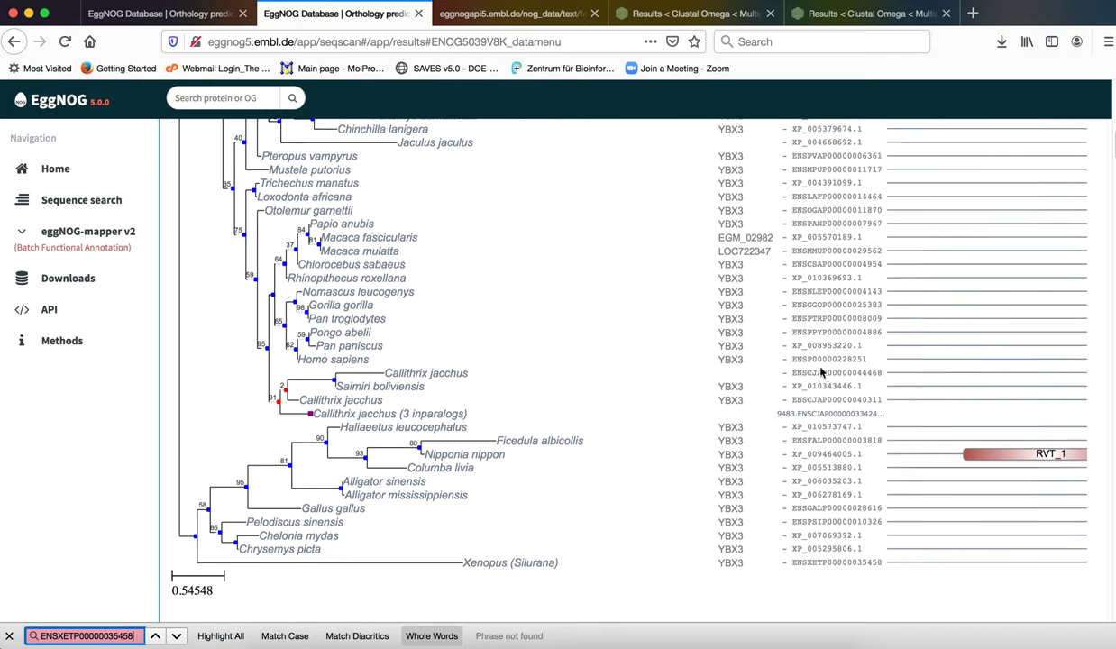
{"action": "scroll", "coordinate": [821, 369], "scroll_direction": "down", "scroll_amount": 1}
{"action": "scroll", "coordinate": [821, 369], "scroll_direction": "down", "scroll_amount": 1}
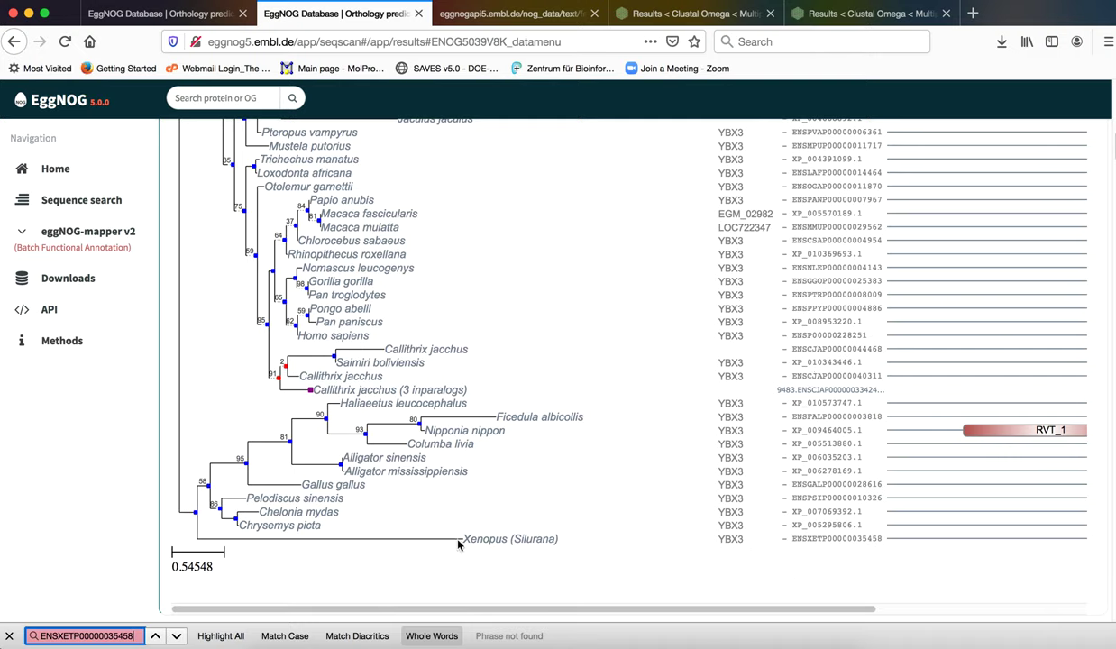
{"action": "left_click_drag", "start_coordinate": [465, 538], "coordinate": [538, 539]}
{"action": "right_click", "coordinate": [538, 539]}
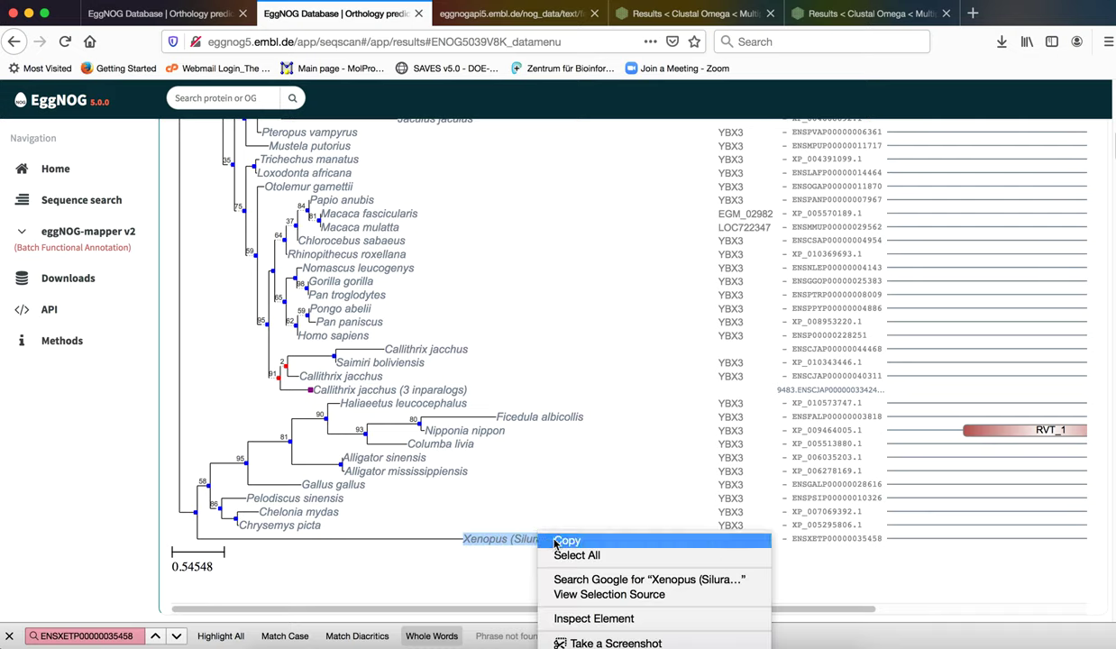
{"action": "left_click", "coordinate": [556, 541]}
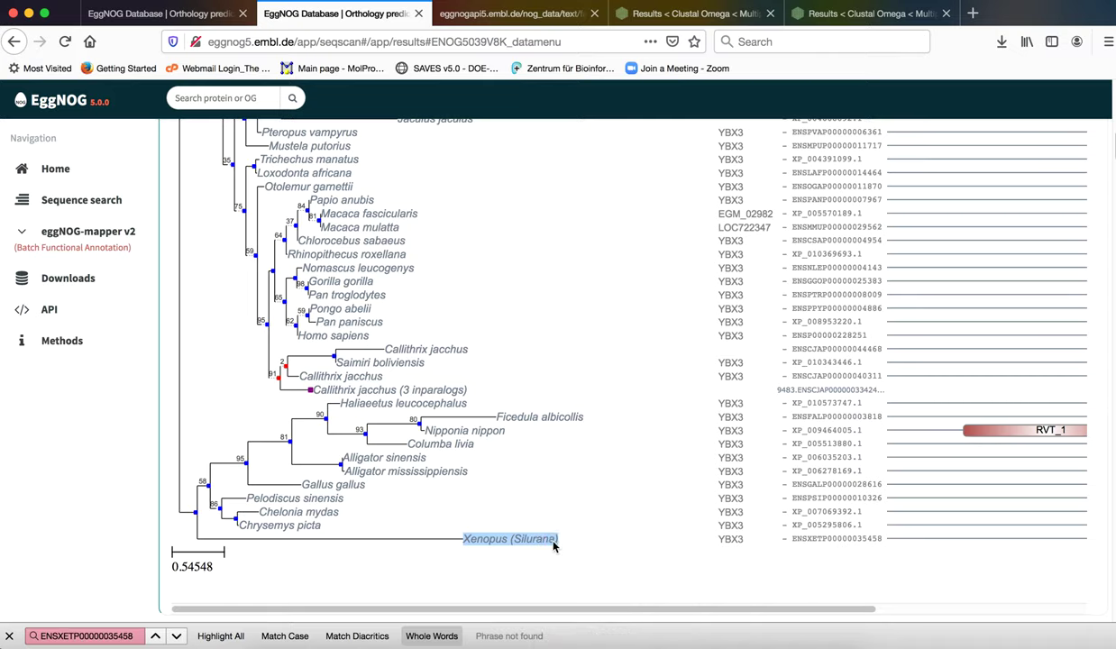
{"action": "left_click", "coordinate": [971, 14]}
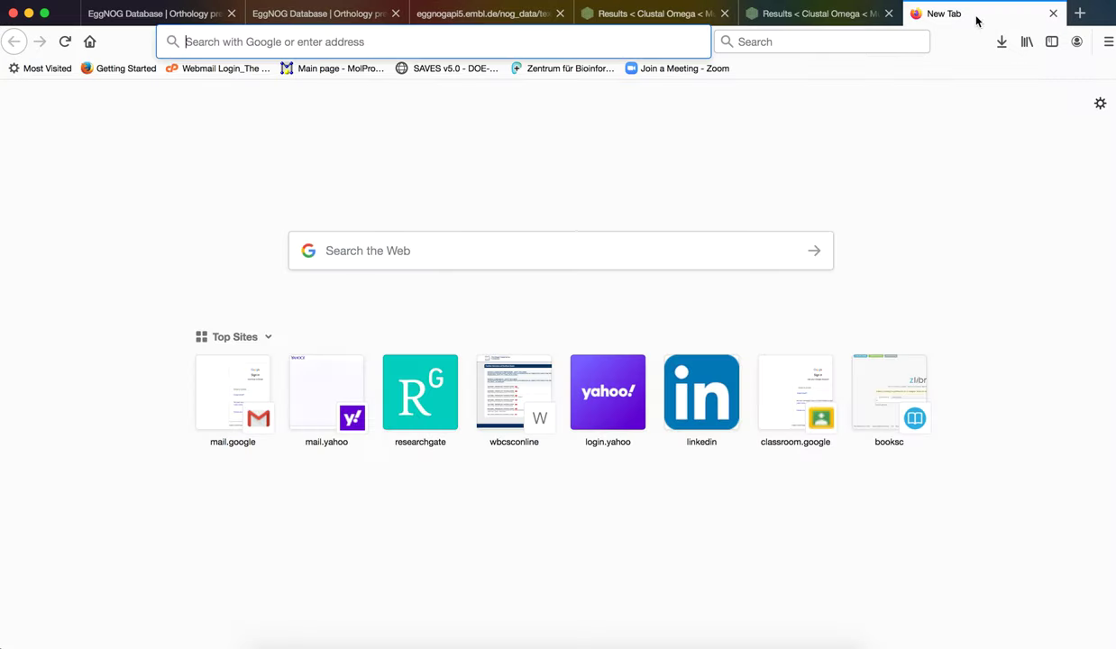
{"action": "left_click", "coordinate": [424, 257]}
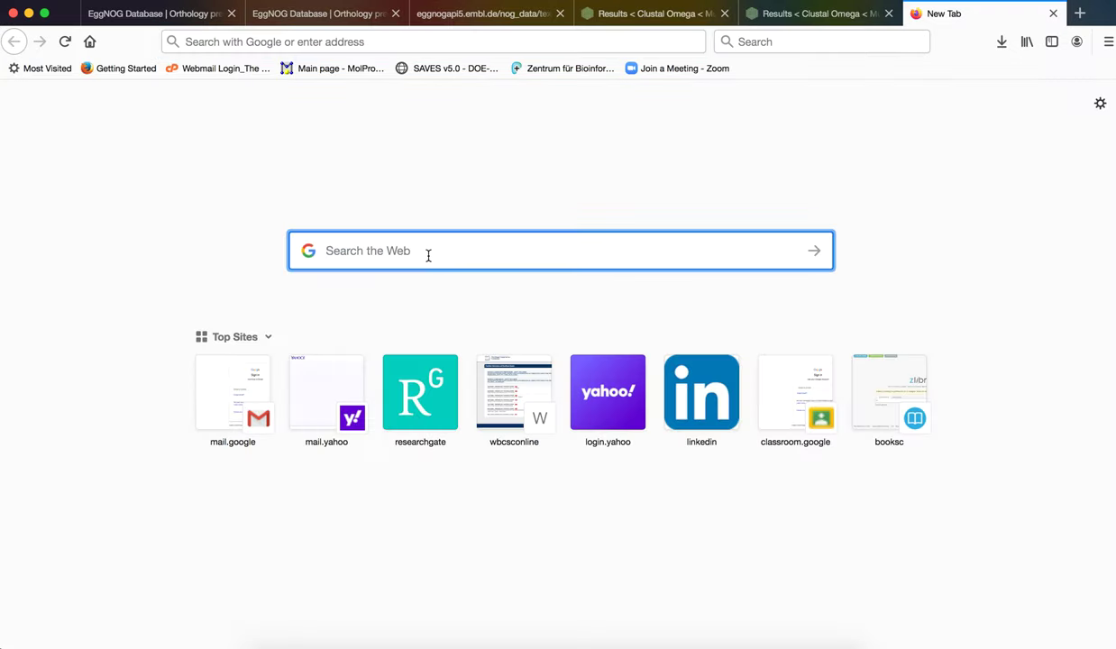
{"action": "key", "text": "super+v"}
{"action": "key", "text": "Return"}
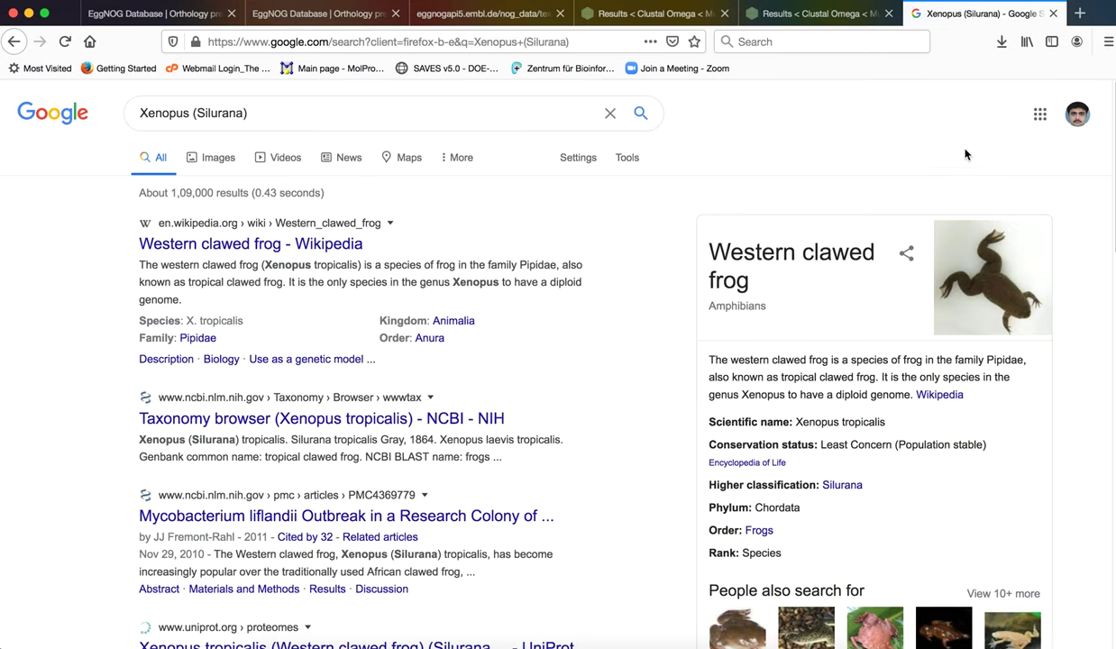
{"action": "left_click", "coordinate": [1053, 14]}
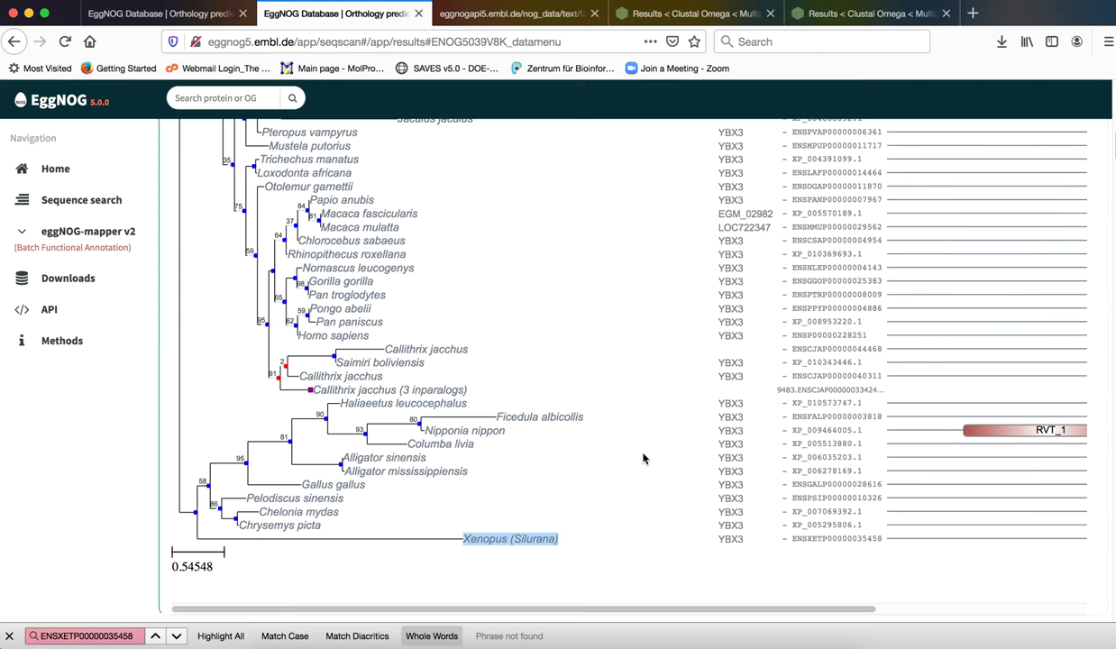
{"action": "left_click", "coordinate": [693, 14]}
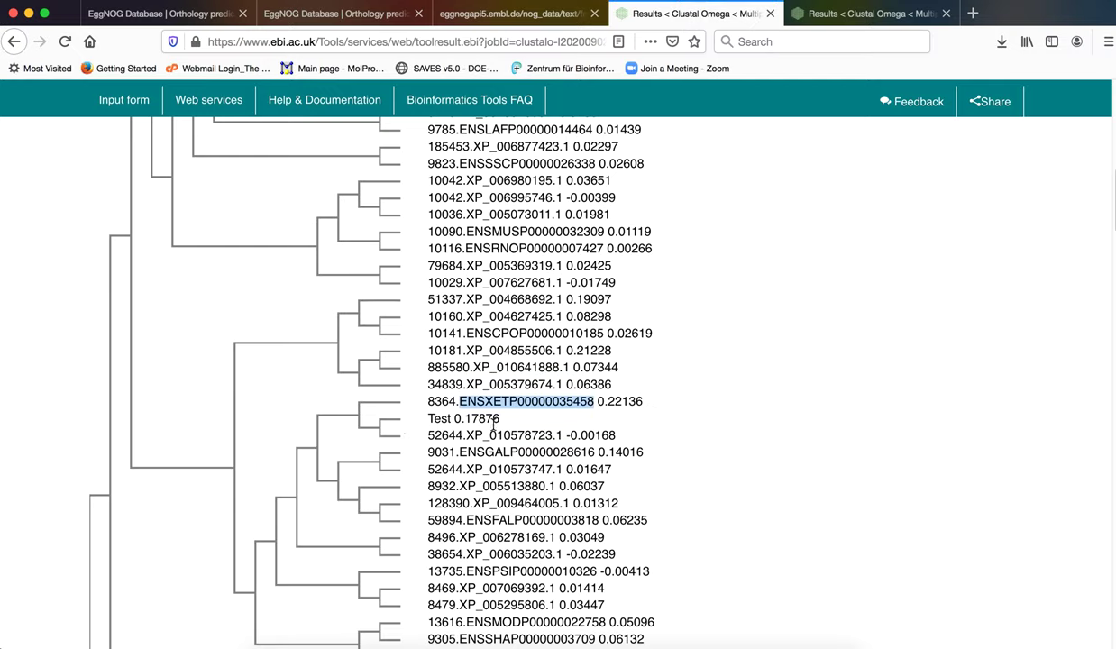
{"action": "left_click_drag", "start_coordinate": [430, 418], "coordinate": [497, 420]}
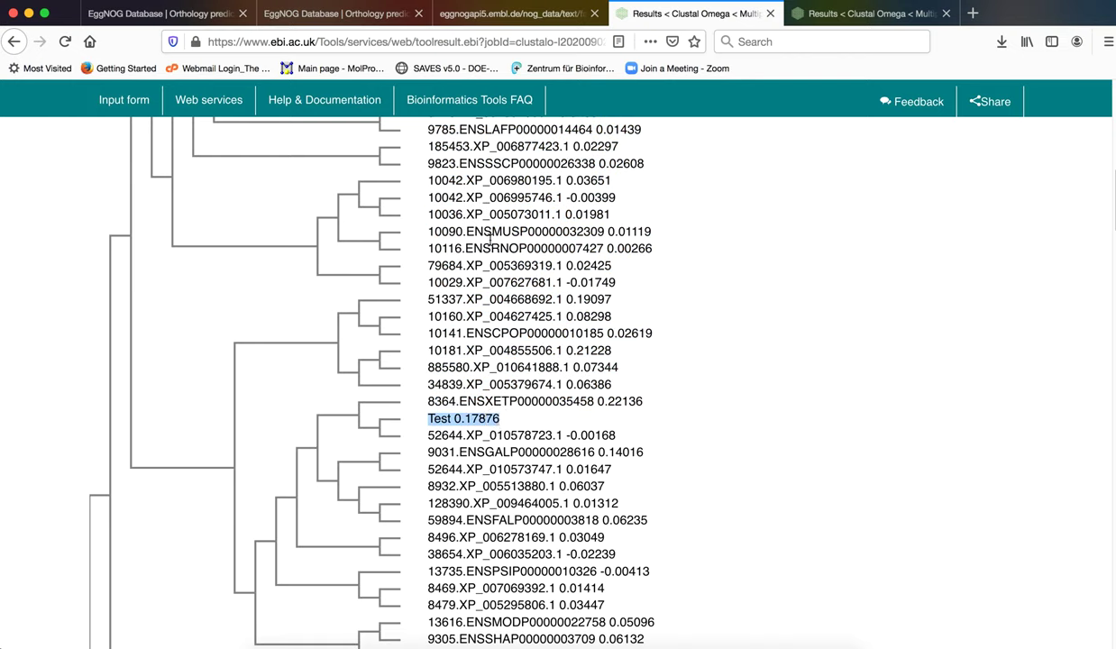
{"action": "scroll", "coordinate": [479, 371], "scroll_direction": "up", "scroll_amount": 2}
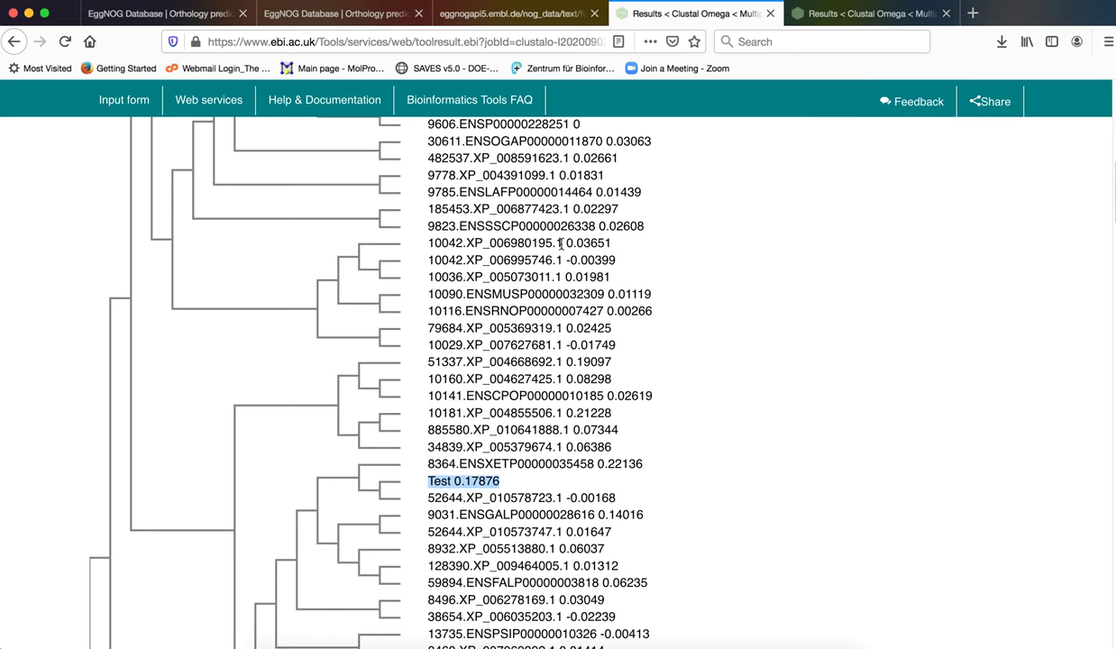
{"action": "scroll", "coordinate": [483, 335], "scroll_direction": "up", "scroll_amount": 10}
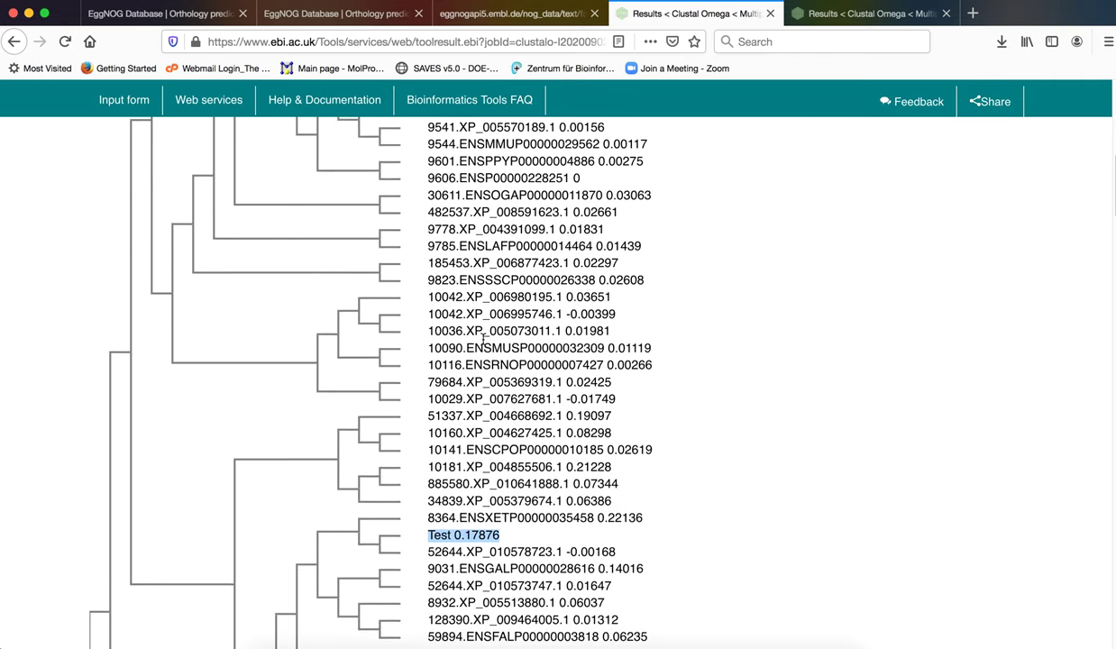
{"action": "scroll", "coordinate": [478, 350], "scroll_direction": "down", "scroll_amount": 20}
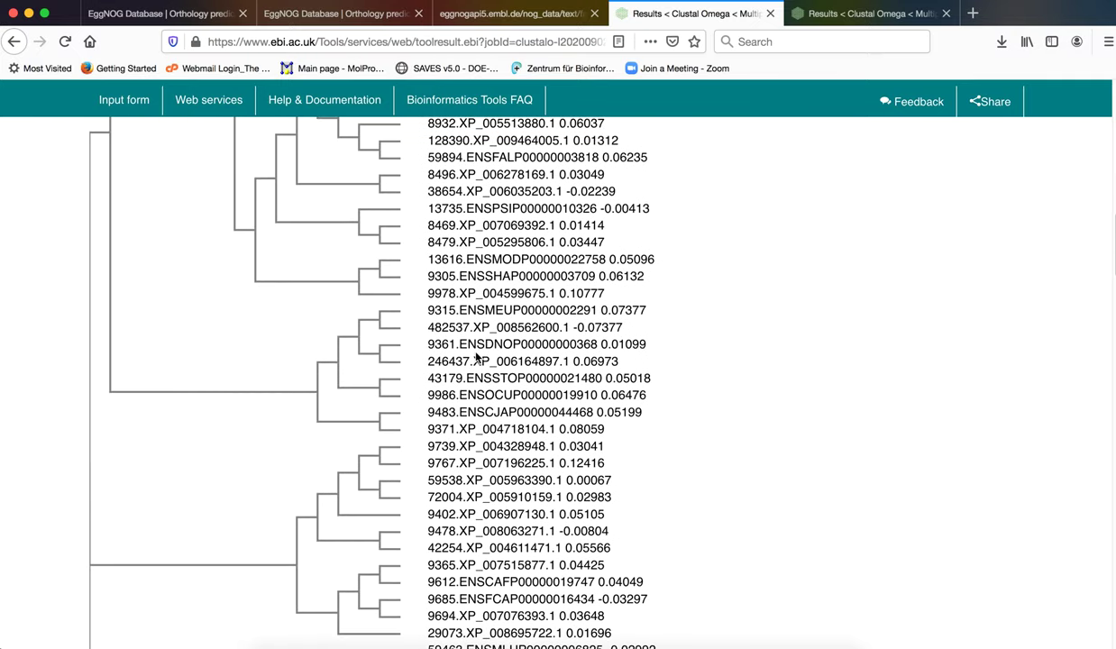
{"action": "scroll", "coordinate": [475, 357], "scroll_direction": "down", "scroll_amount": 6}
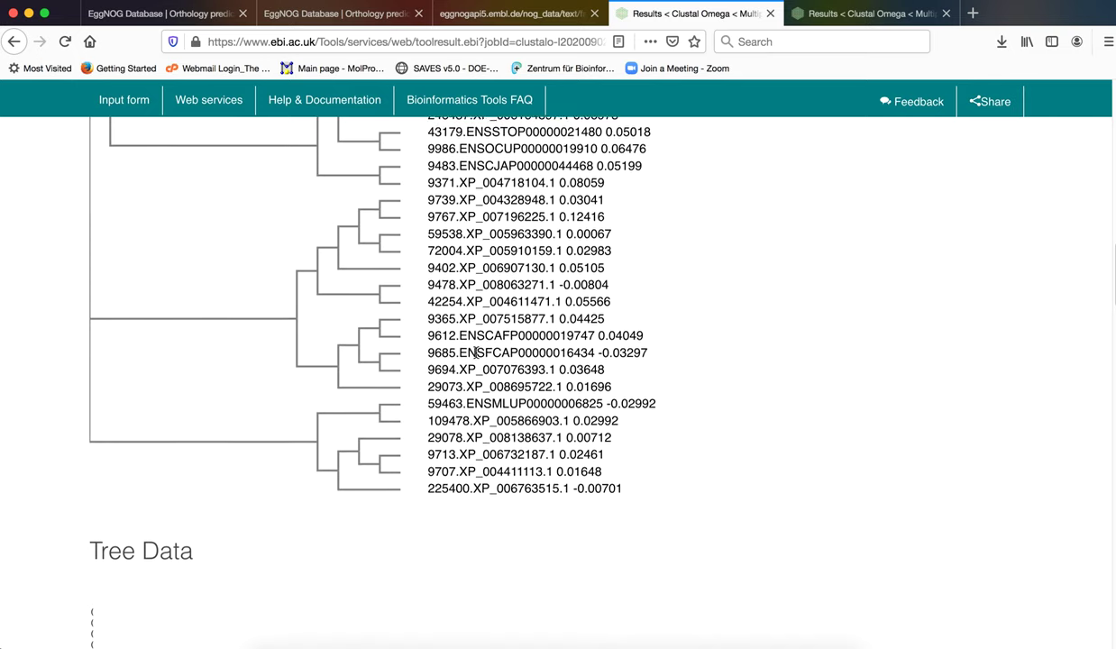
{"action": "scroll", "coordinate": [476, 353], "scroll_direction": "up", "scroll_amount": 10}
{"action": "triple_click", "coordinate": [444, 218]}
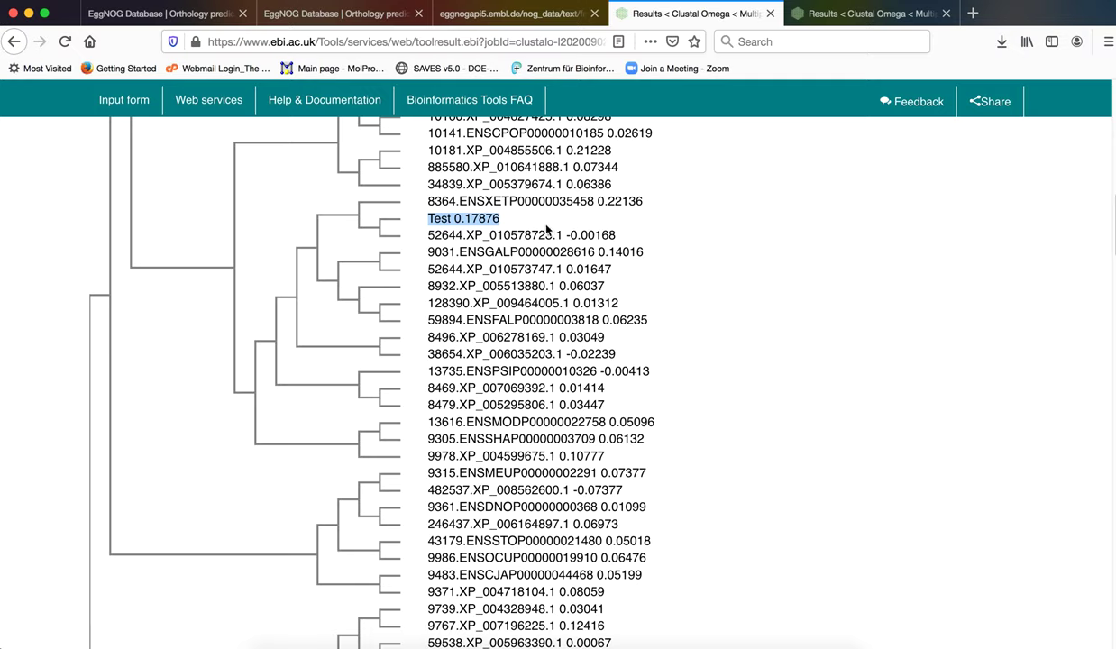
{"action": "left_click", "coordinate": [523, 220]}
{"action": "left_click_drag", "start_coordinate": [425, 218], "coordinate": [494, 217]}
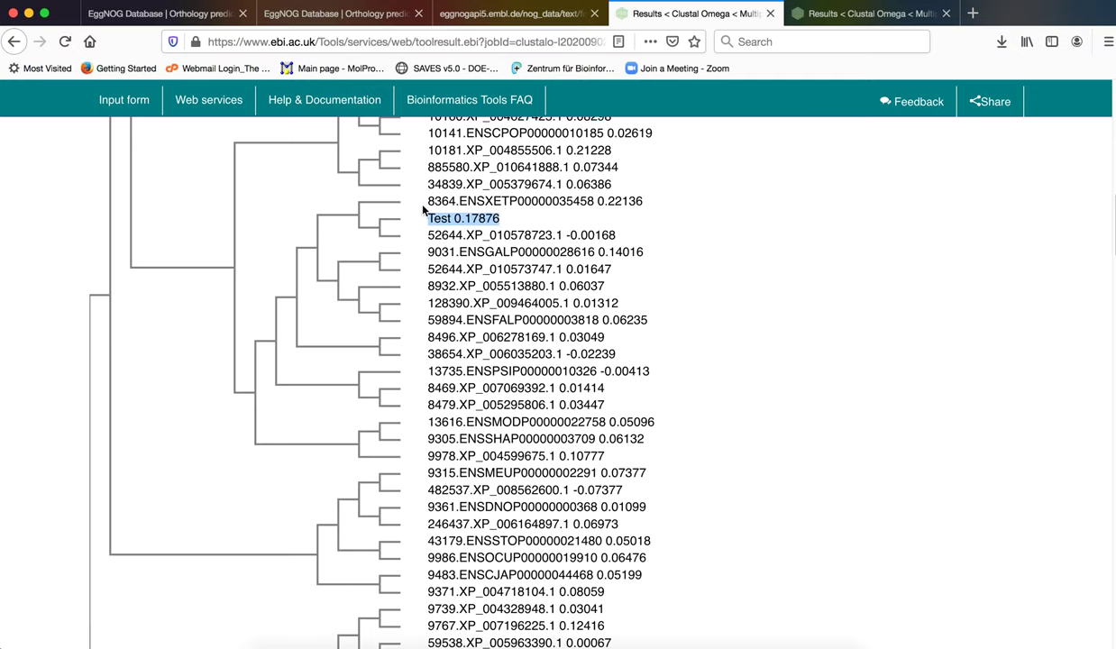